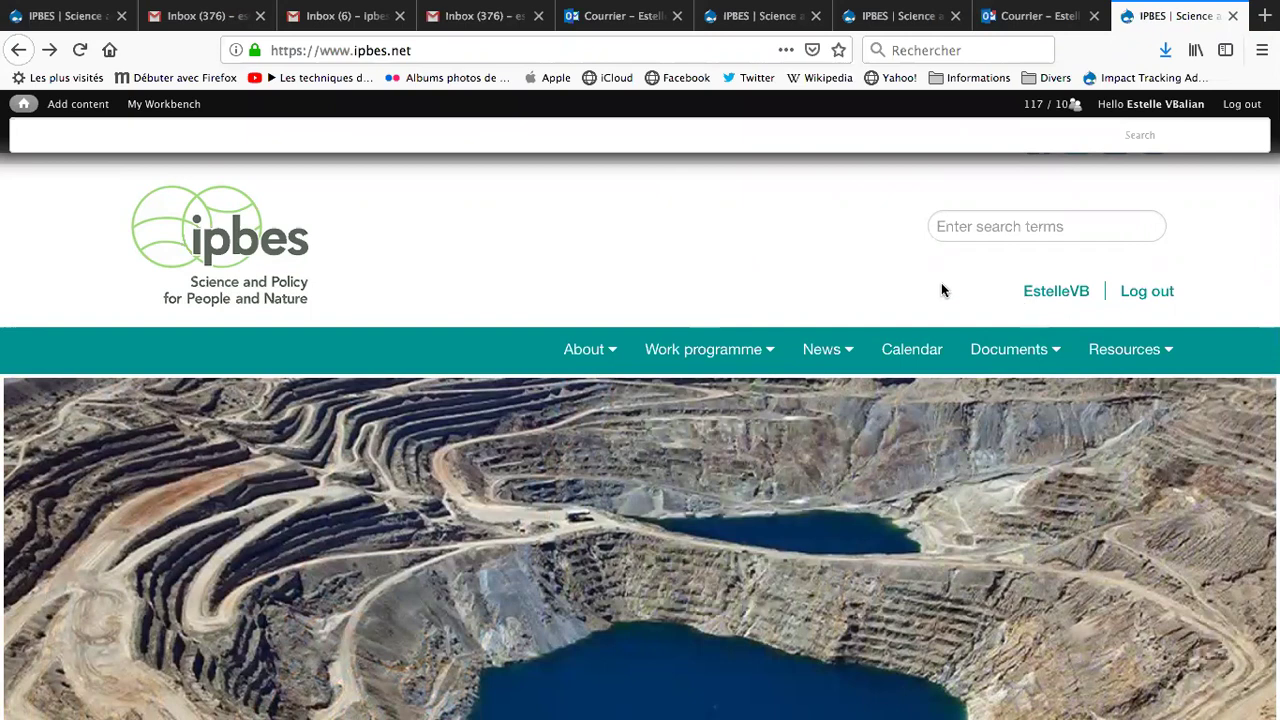
# - Find the Web Conference on Land Degradation and Restoration Knowledge Gaps and Needs slide in the homepage carousel and open its page
pyautogui.scroll(-3, 640, 420)
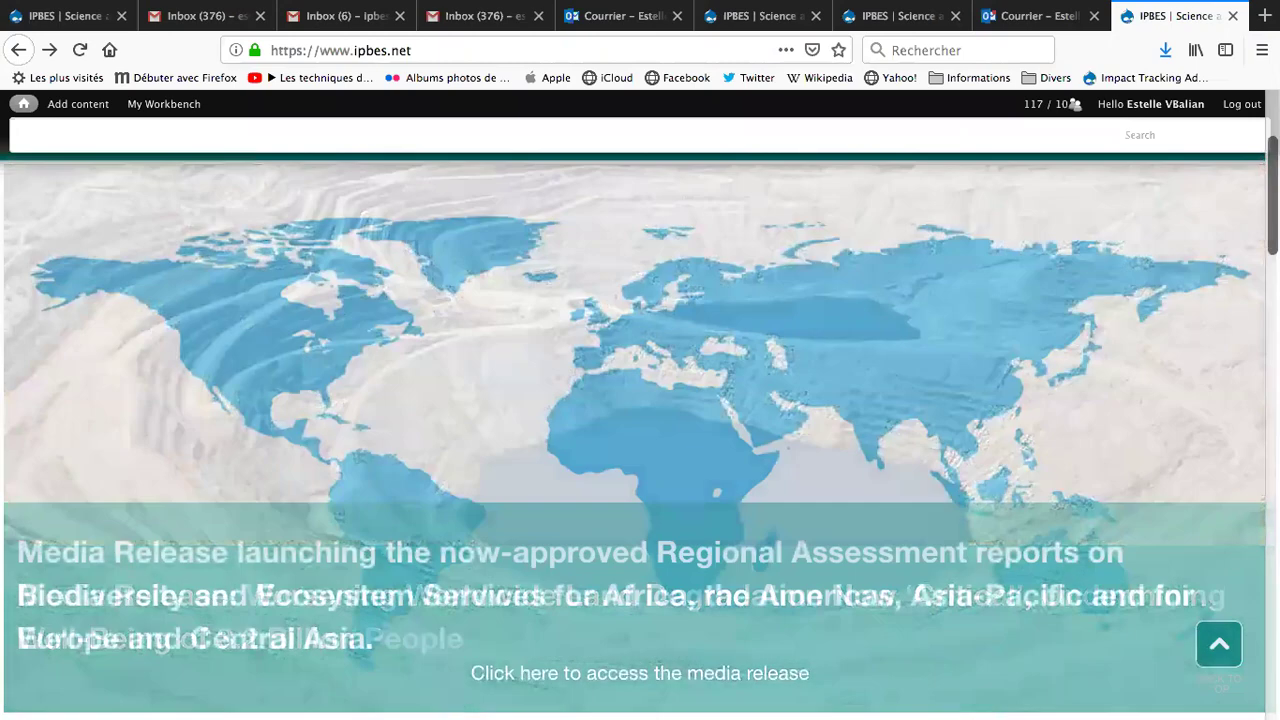
pyautogui.scroll(-2, 235, 463)
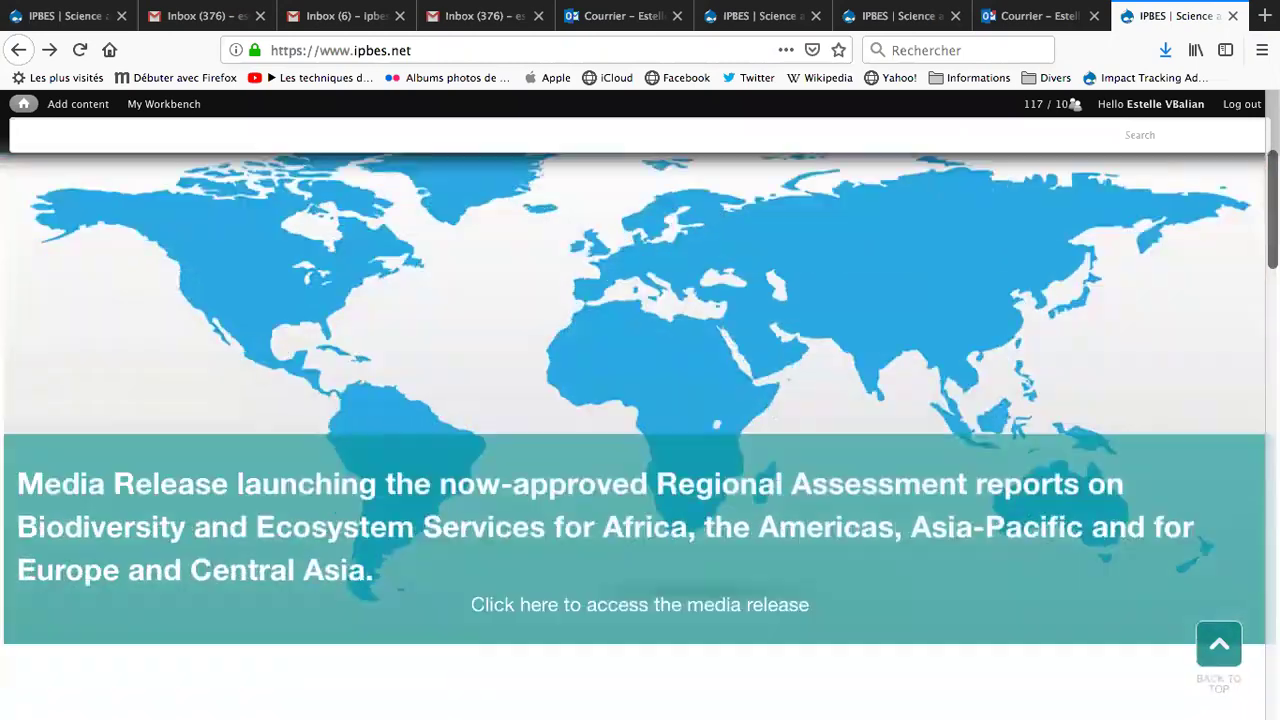
pyautogui.click(26, 458)
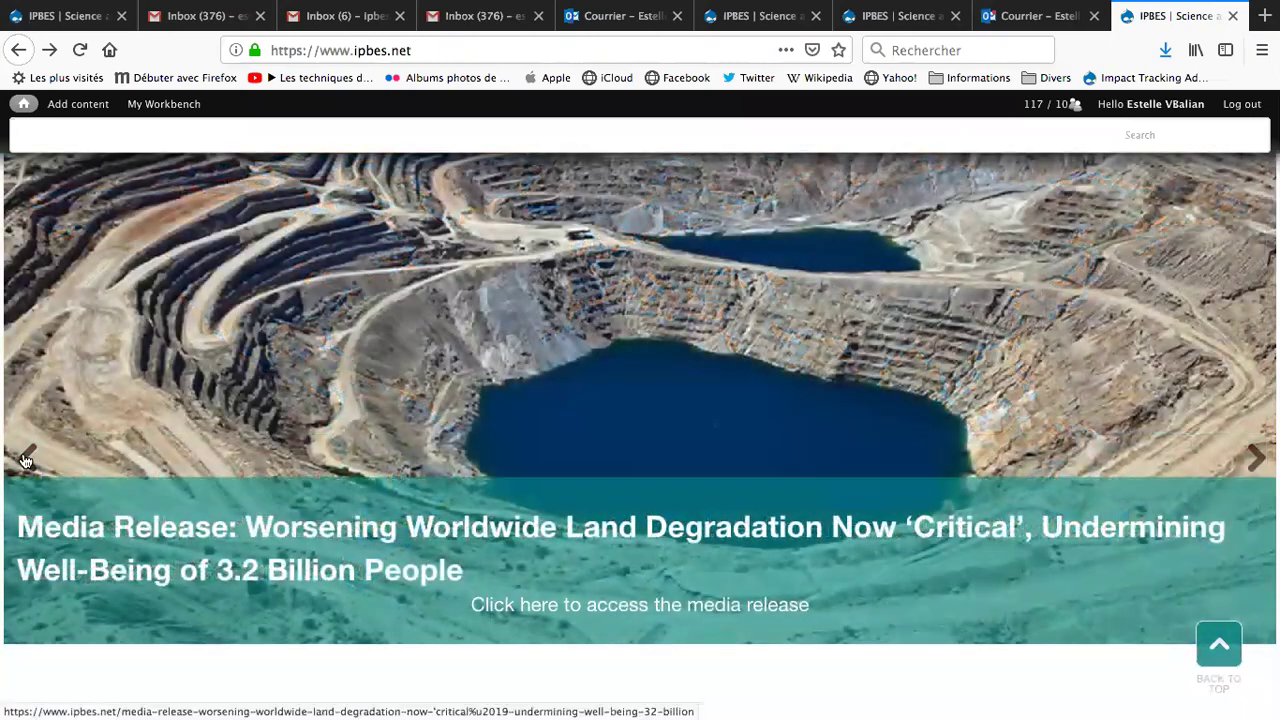
pyautogui.click(29, 461)
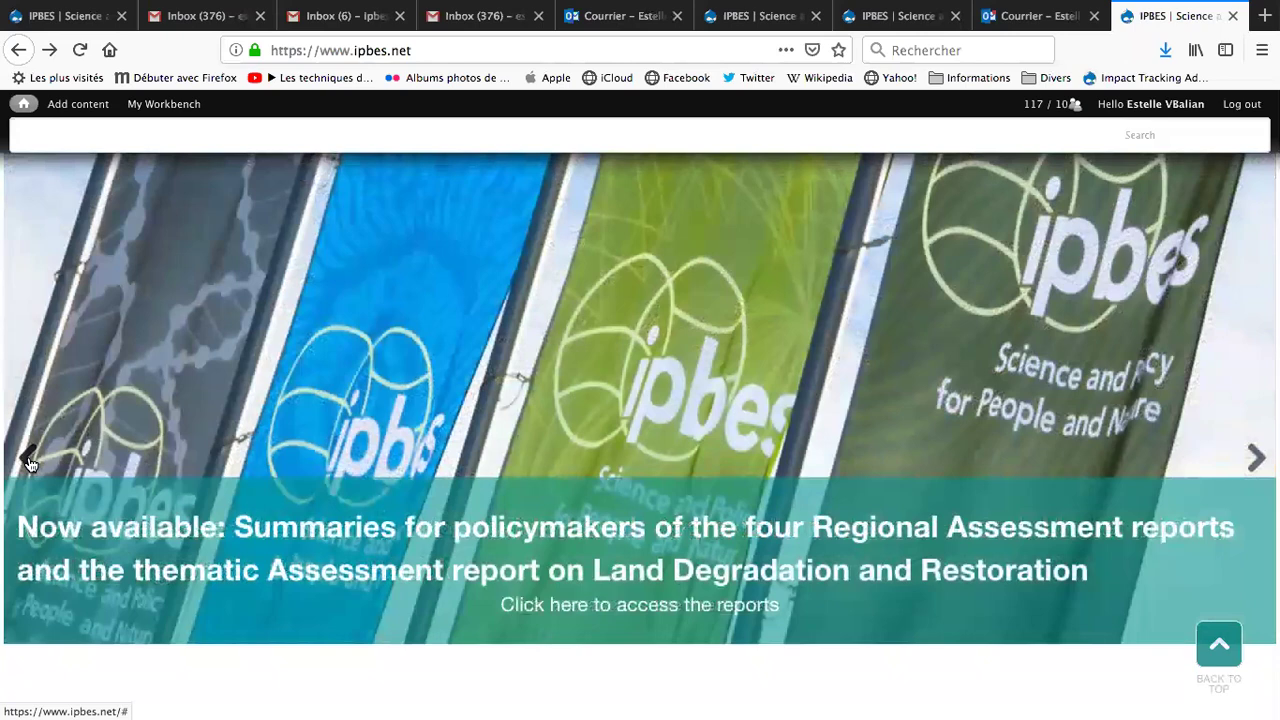
pyautogui.click(29, 461)
pyautogui.click(29, 461)
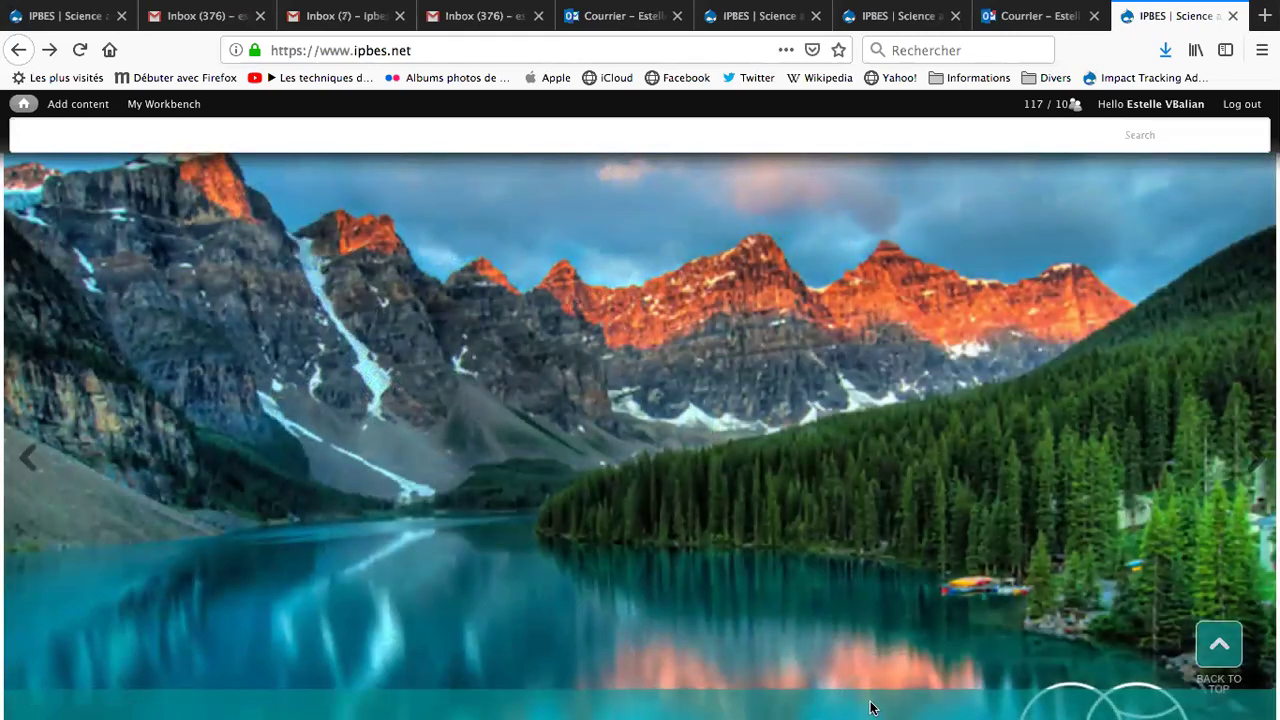
pyautogui.scroll(-3, 795, 612)
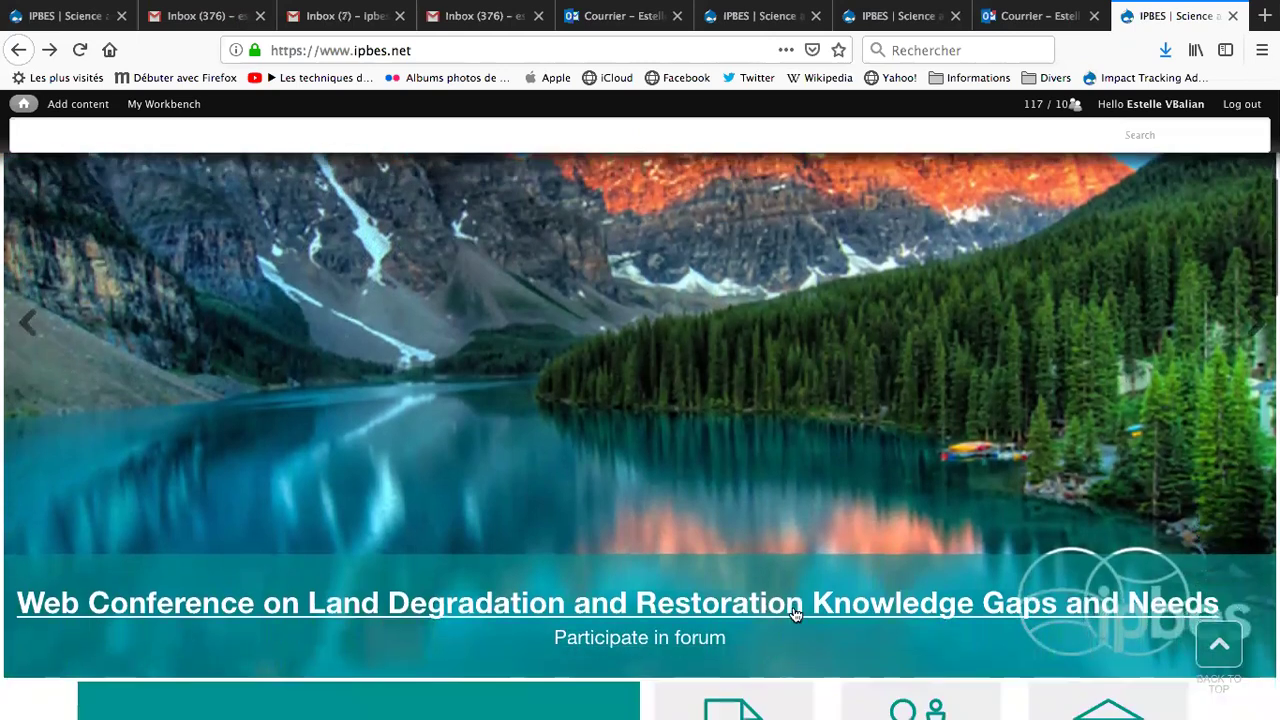
pyautogui.click(795, 612)
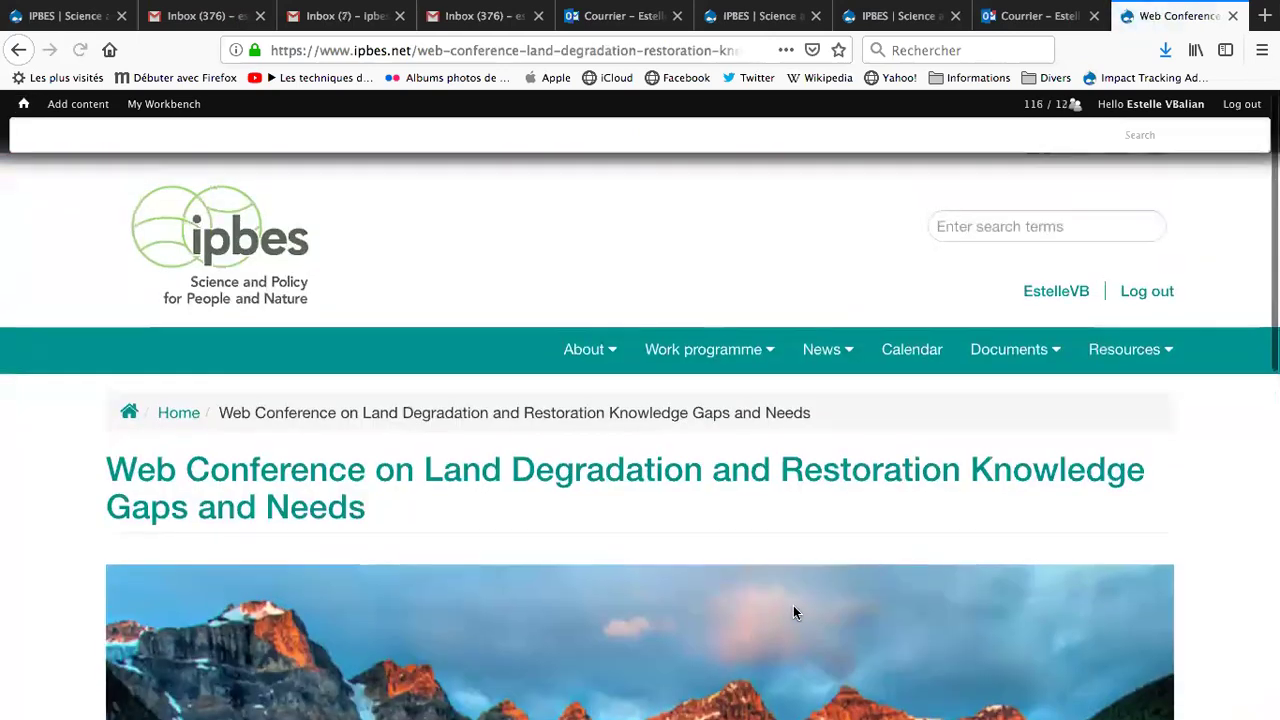
# - Follow the Participate in forum link below the web conference image
pyautogui.scroll(-5, 794, 608)
pyautogui.scroll(-8, 322, 560)
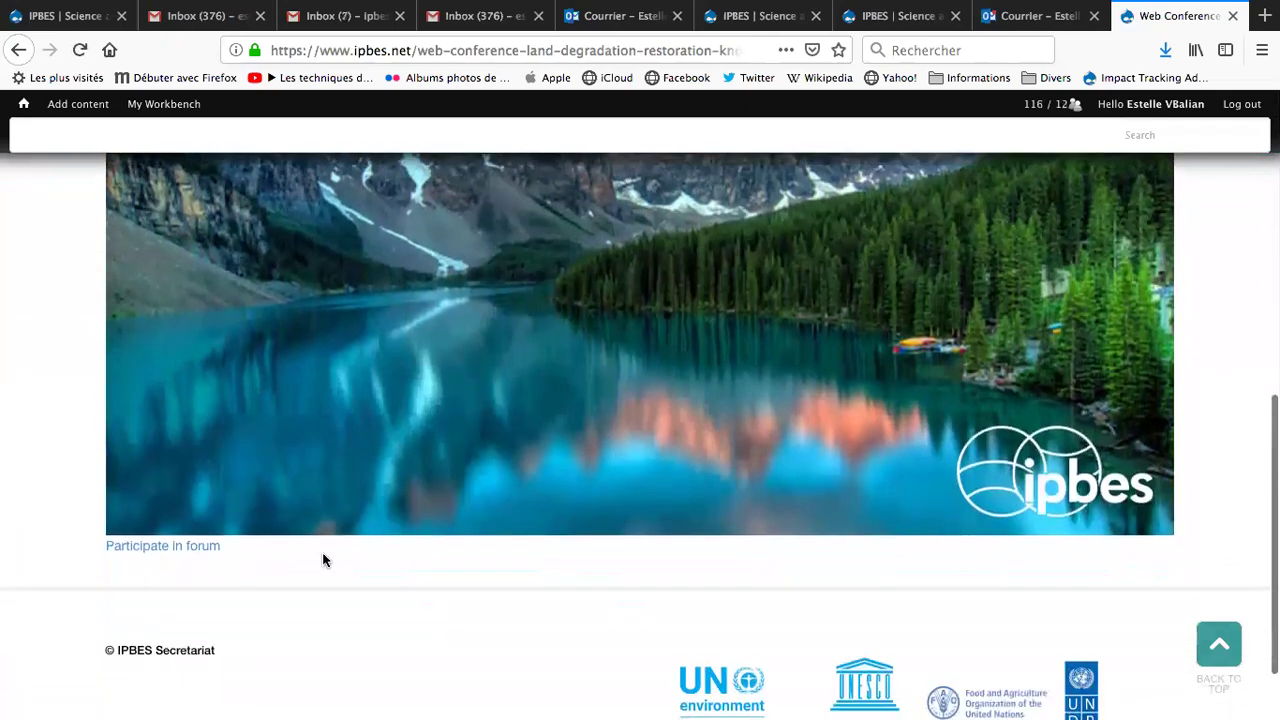
pyautogui.click(115, 547)
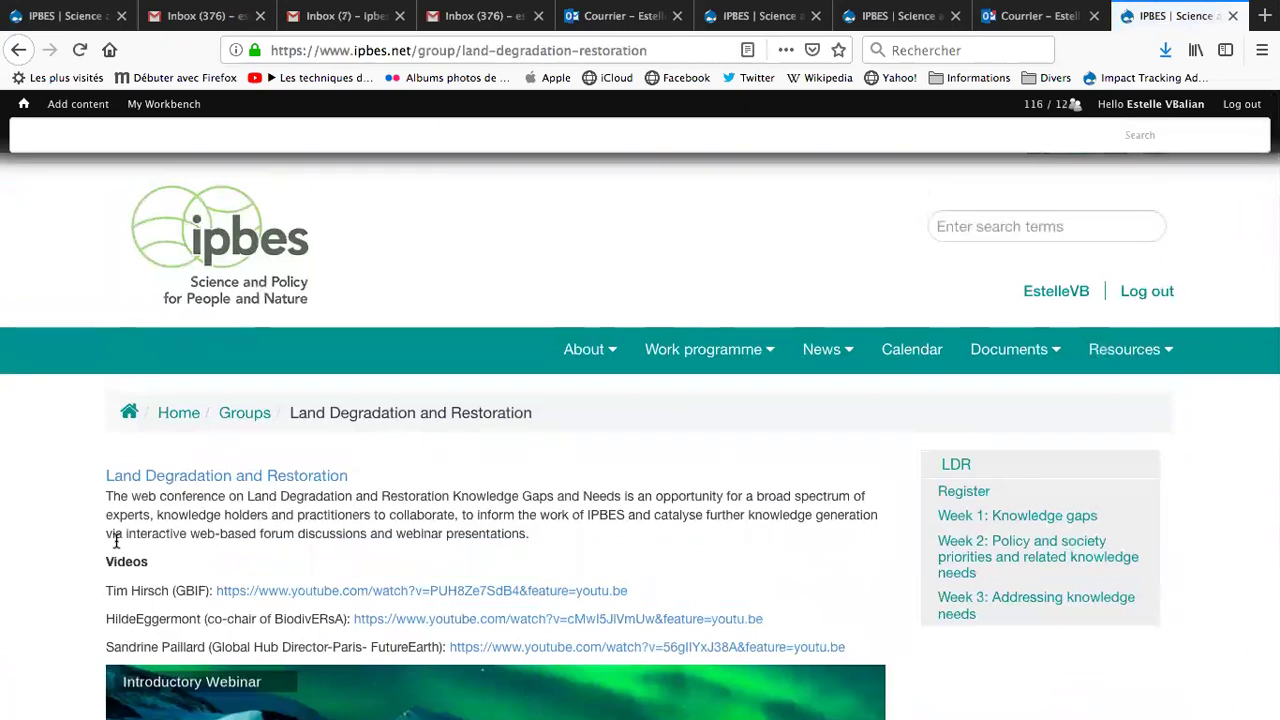
# - Open the Week 1 forum from the "Jan 14-18: Feedback on Identified Knowledge Gaps" banner
pyautogui.scroll(-4, 115, 540)
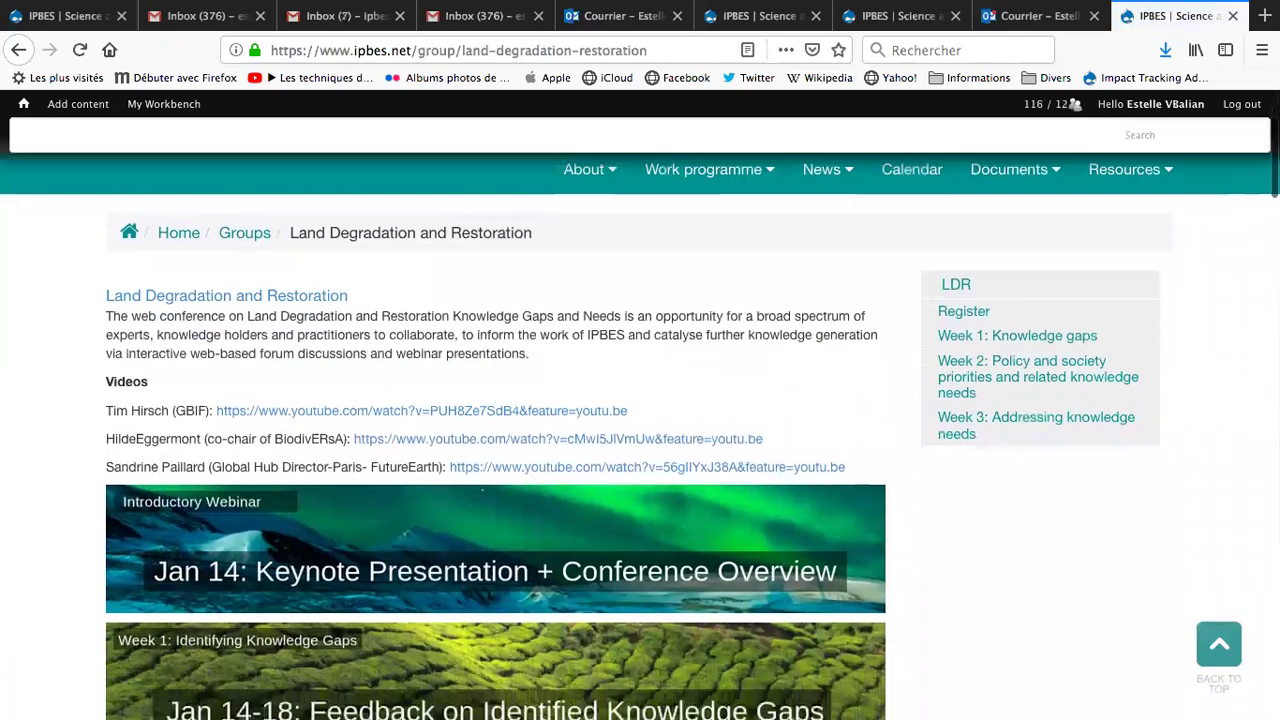
pyautogui.scroll(-2, 253, 373)
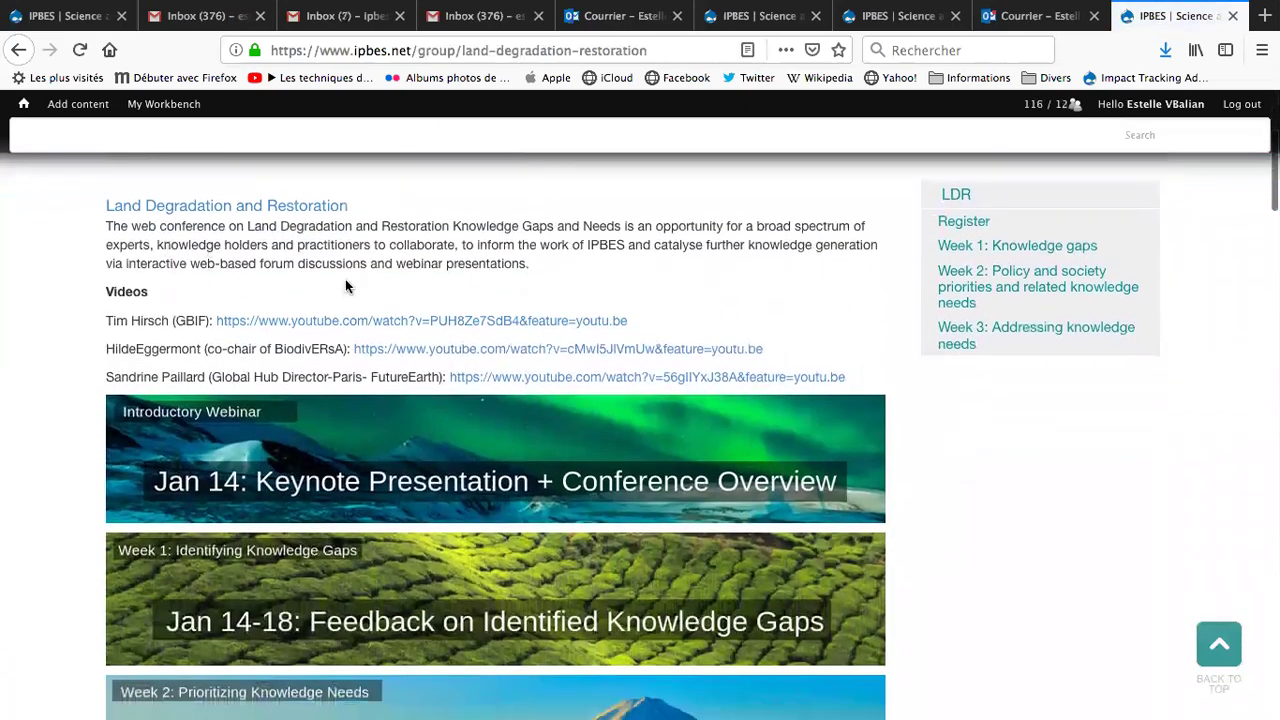
pyautogui.scroll(-4, 280, 365)
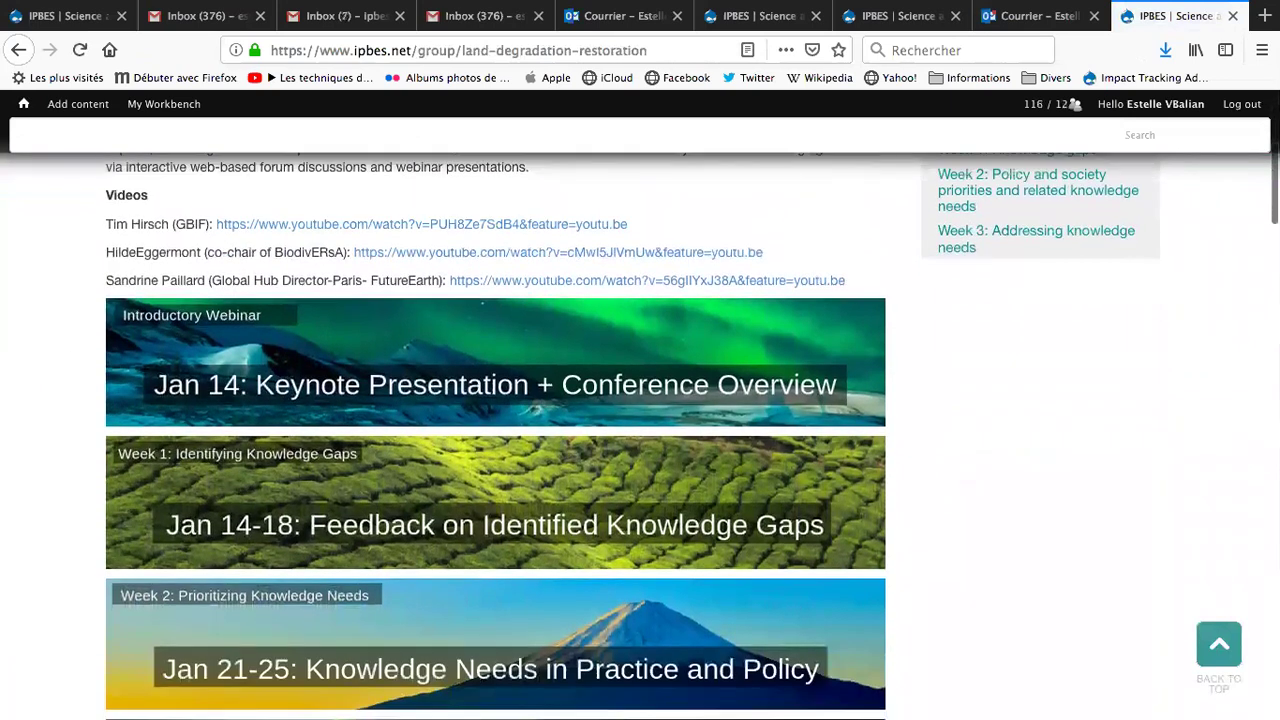
pyautogui.click(398, 453)
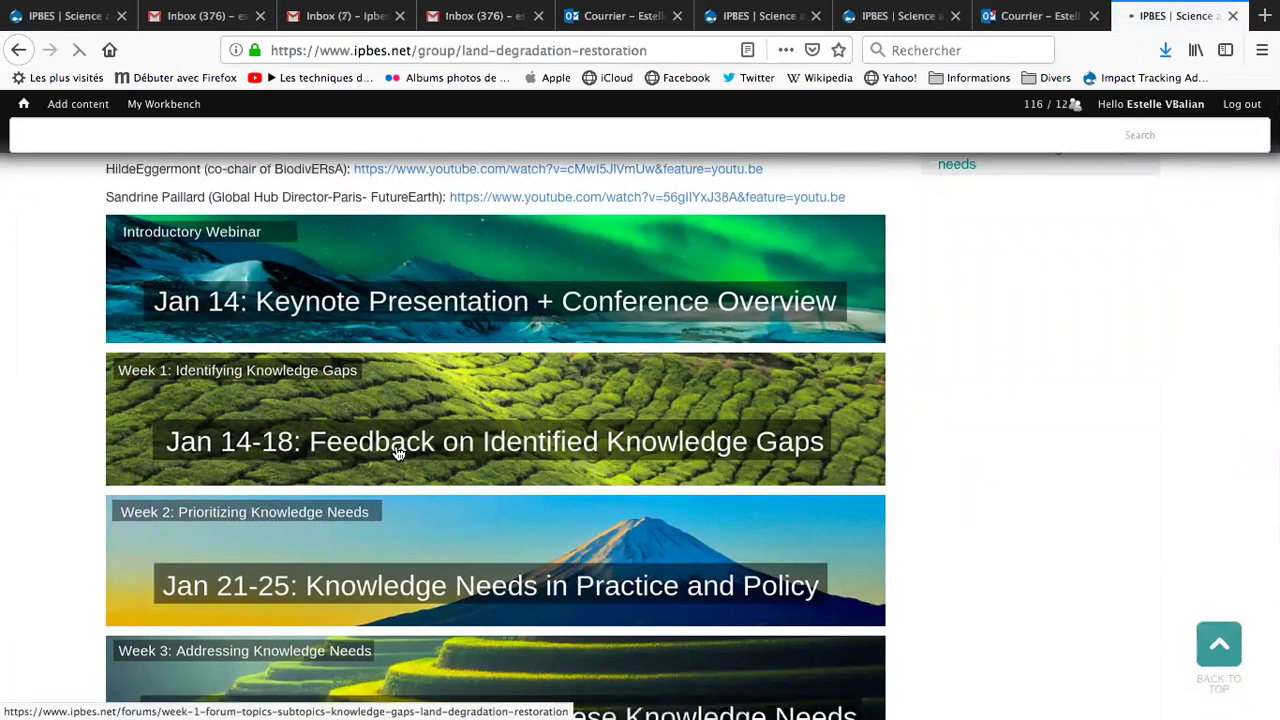
# - Examine the Week 1 introduction and the full list of forum areas on land degradation knowledge gaps
pyautogui.scroll(-5, 414, 425)
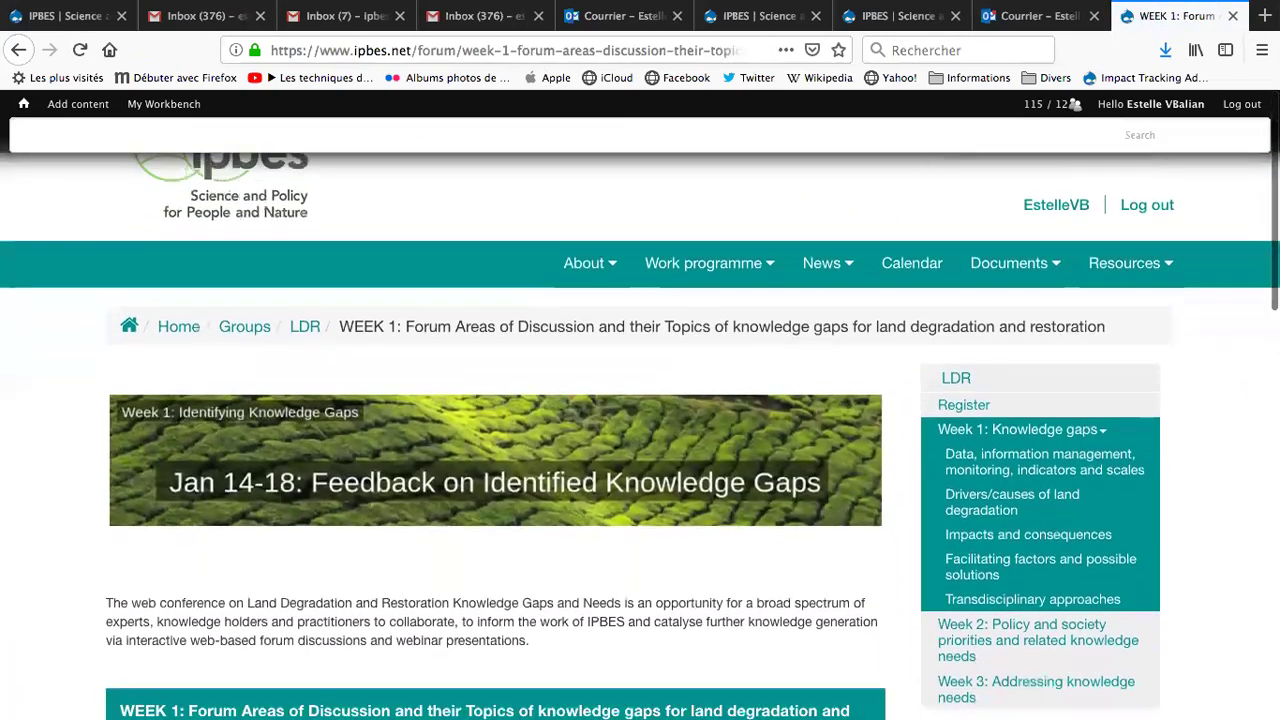
pyautogui.scroll(-2, 414, 410)
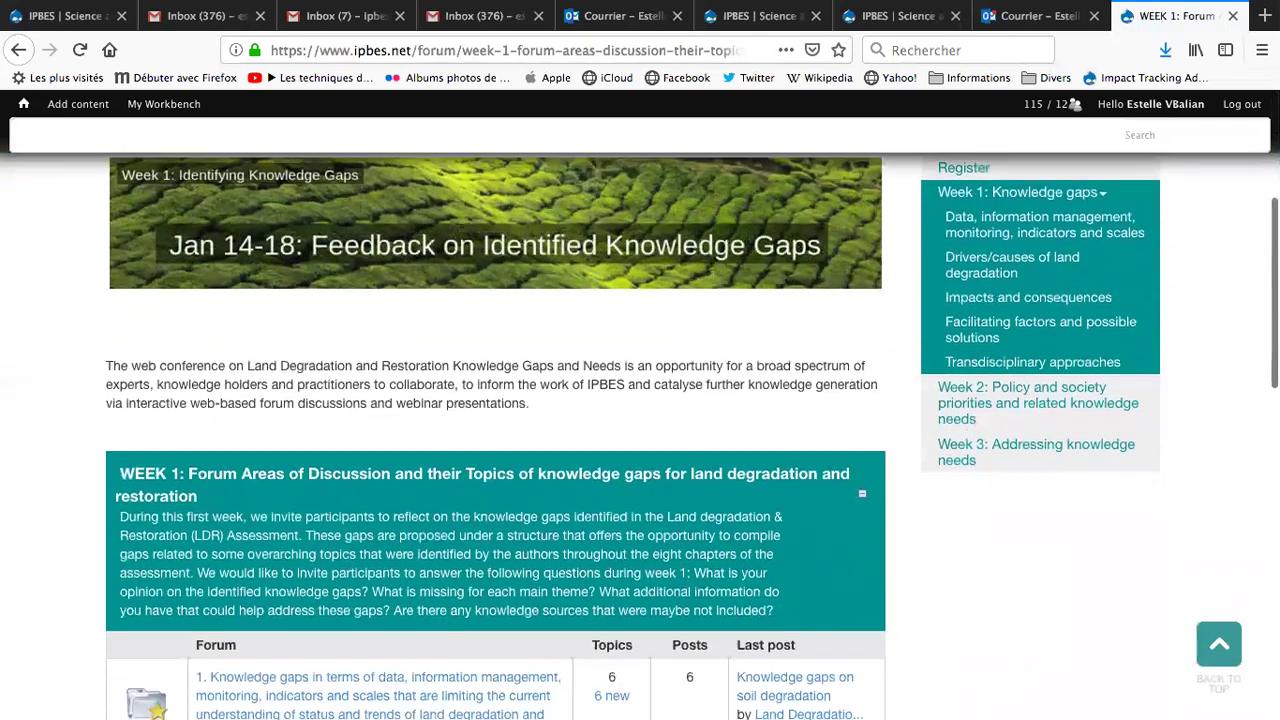
pyautogui.scroll(-2, 414, 410)
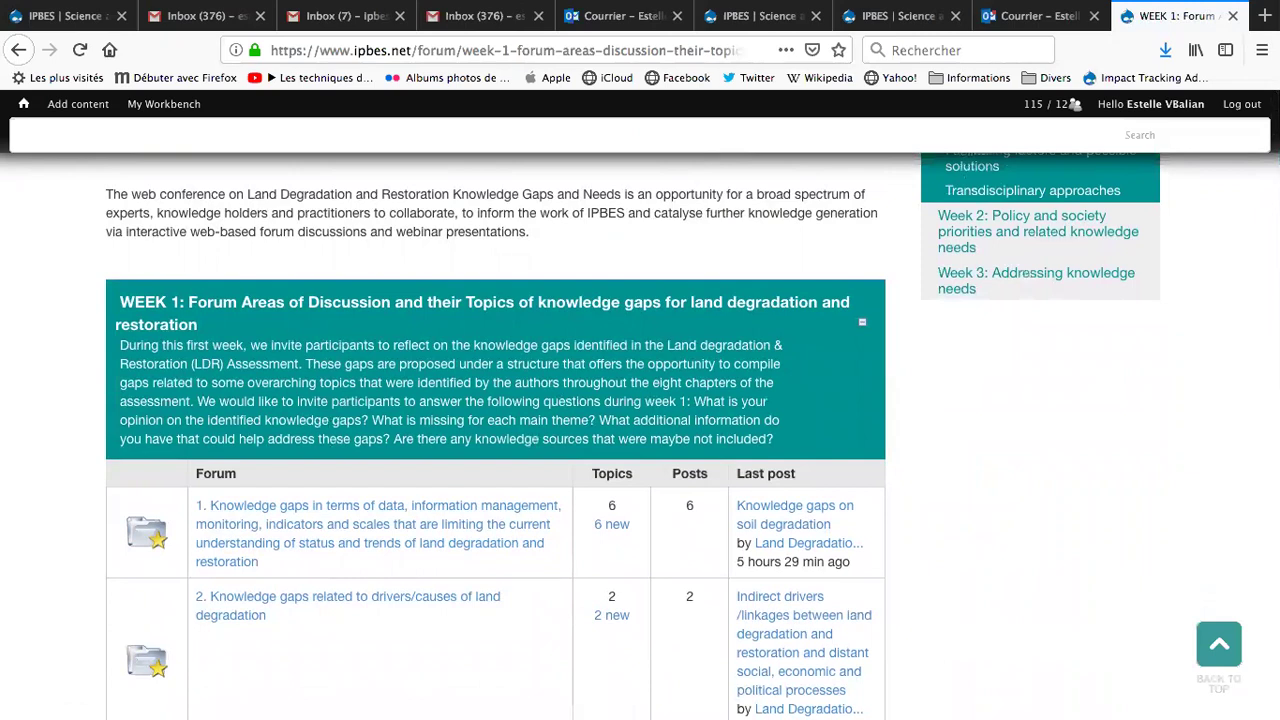
pyautogui.scroll(-2, 414, 430)
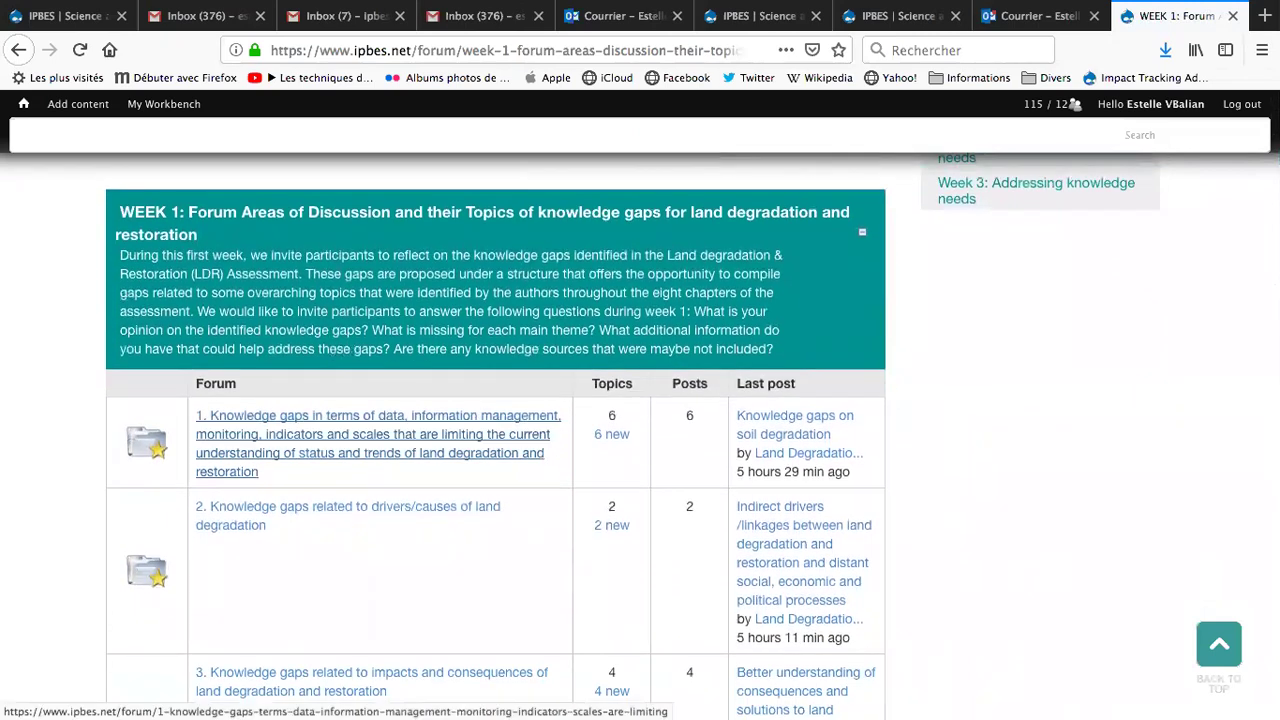
pyautogui.scroll(-3, 414, 430)
pyautogui.scroll(-1, 414, 430)
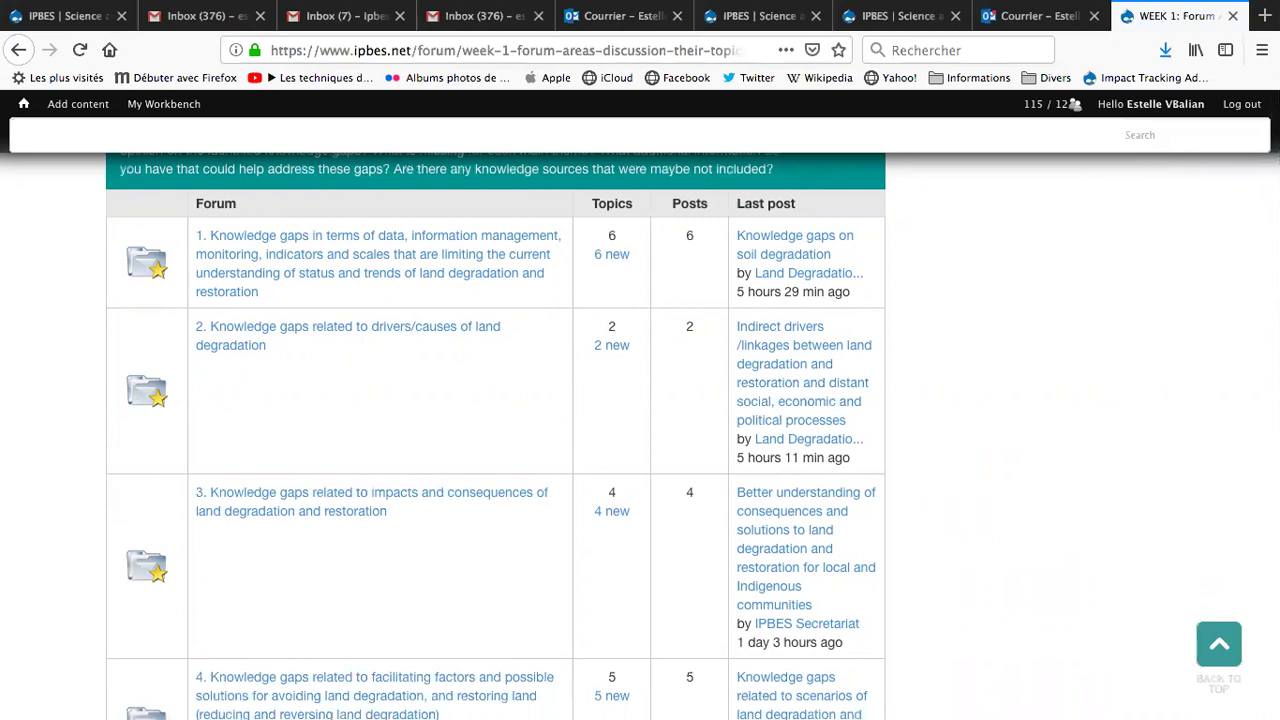
pyautogui.scroll(-1, 495, 436)
pyautogui.scroll(-1, 495, 436)
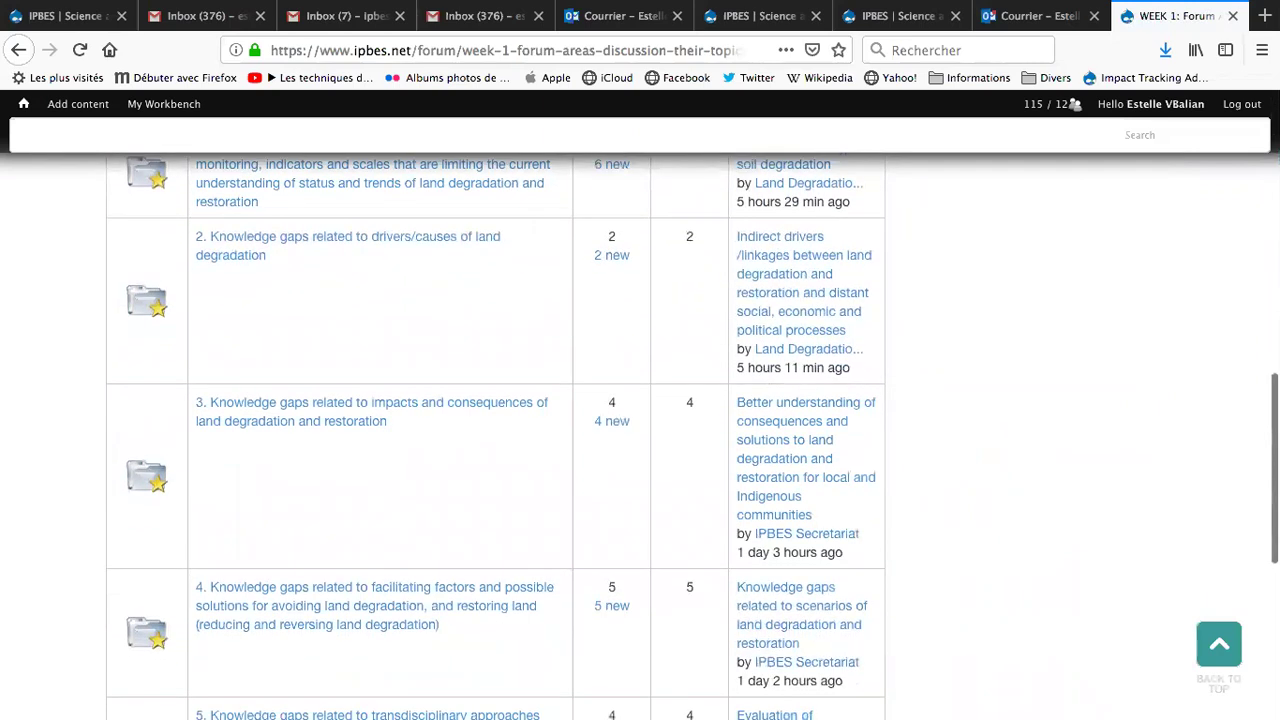
pyautogui.scroll(-2, 495, 436)
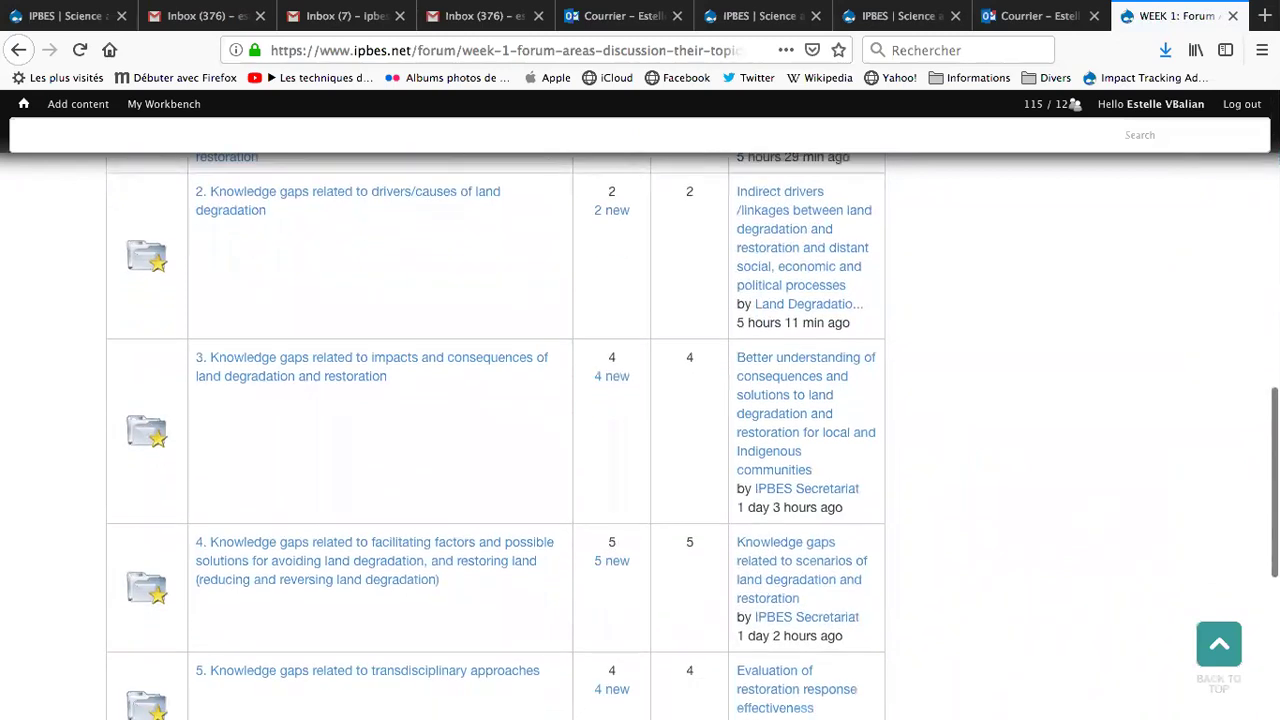
pyautogui.scroll(-1, 495, 436)
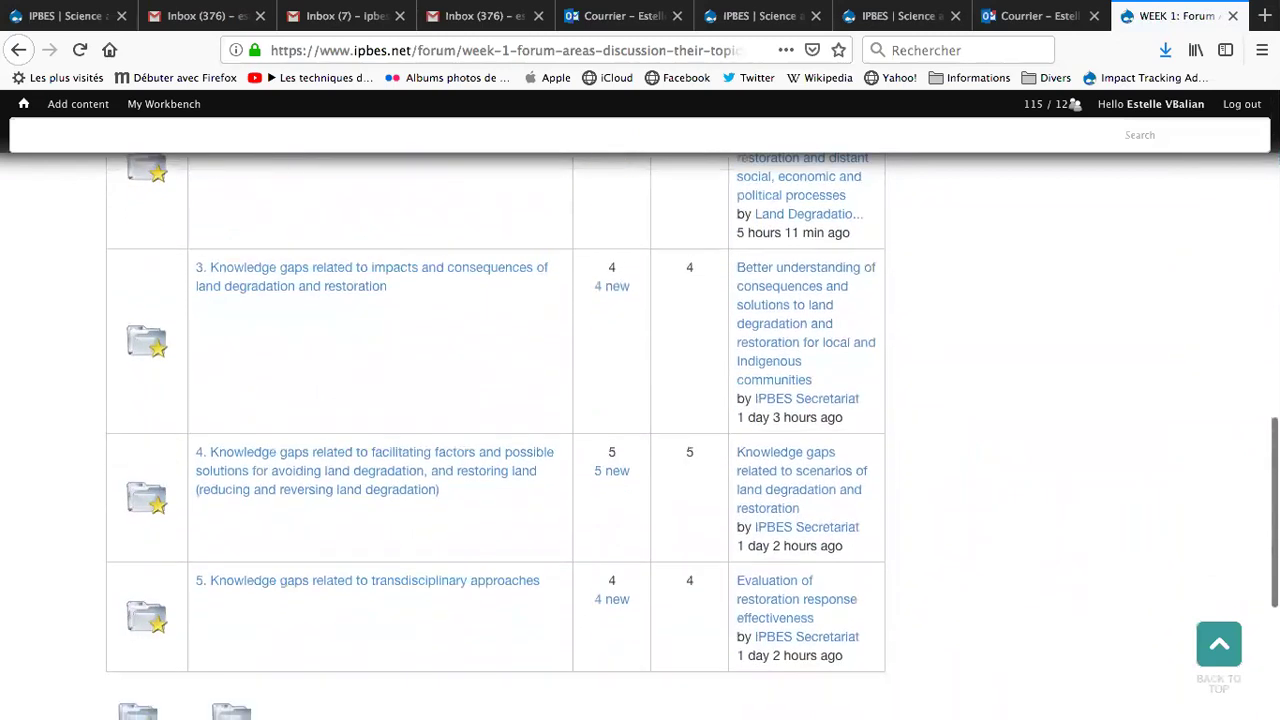
pyautogui.scroll(-2, 495, 436)
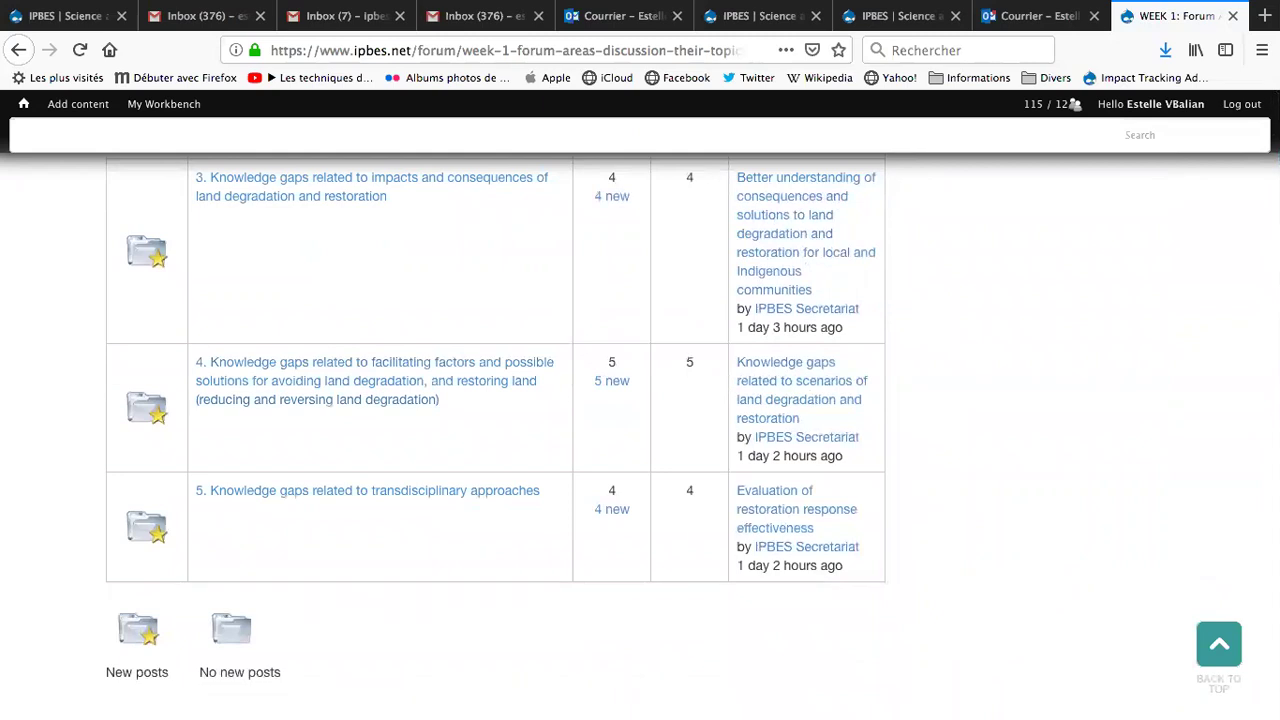
pyautogui.scroll(-1, 495, 436)
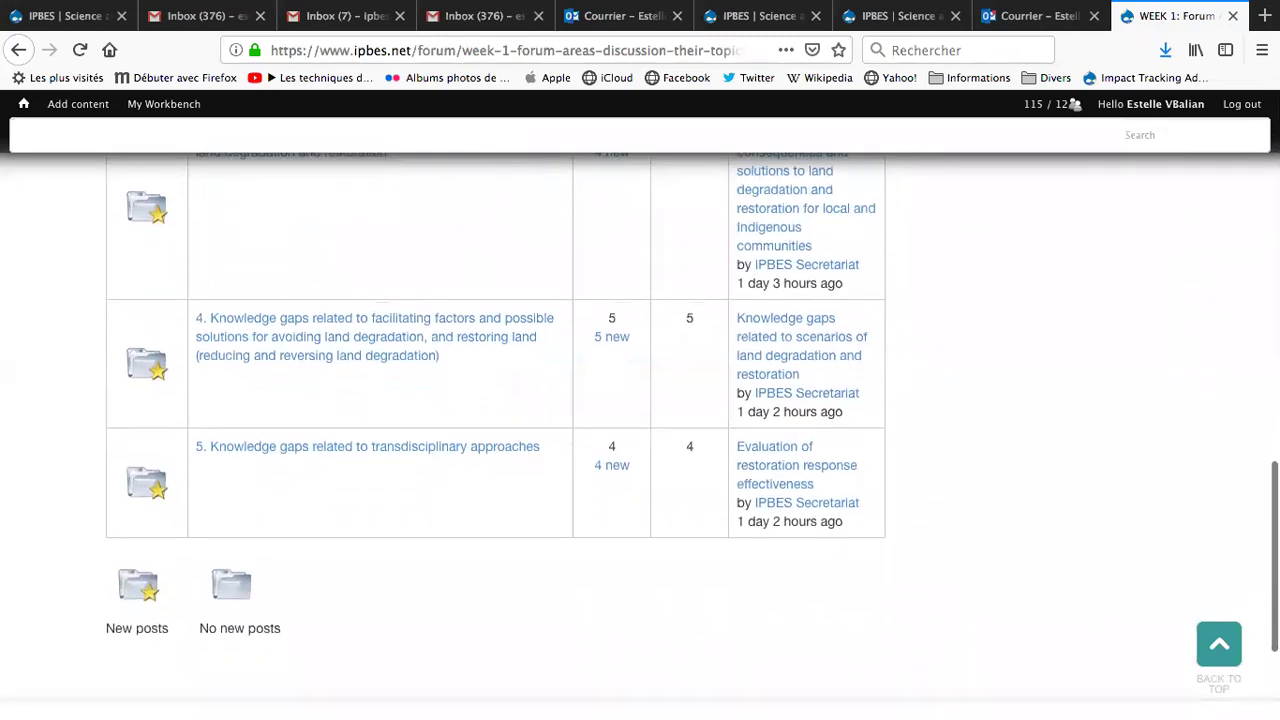
pyautogui.scroll(-1, 495, 436)
pyautogui.scroll(-1, 495, 436)
# - Open the first Week 1 forum area, on data, information management, monitoring, indicators and scales
pyautogui.scroll(8, 495, 436)
pyautogui.scroll(3, 436, 413)
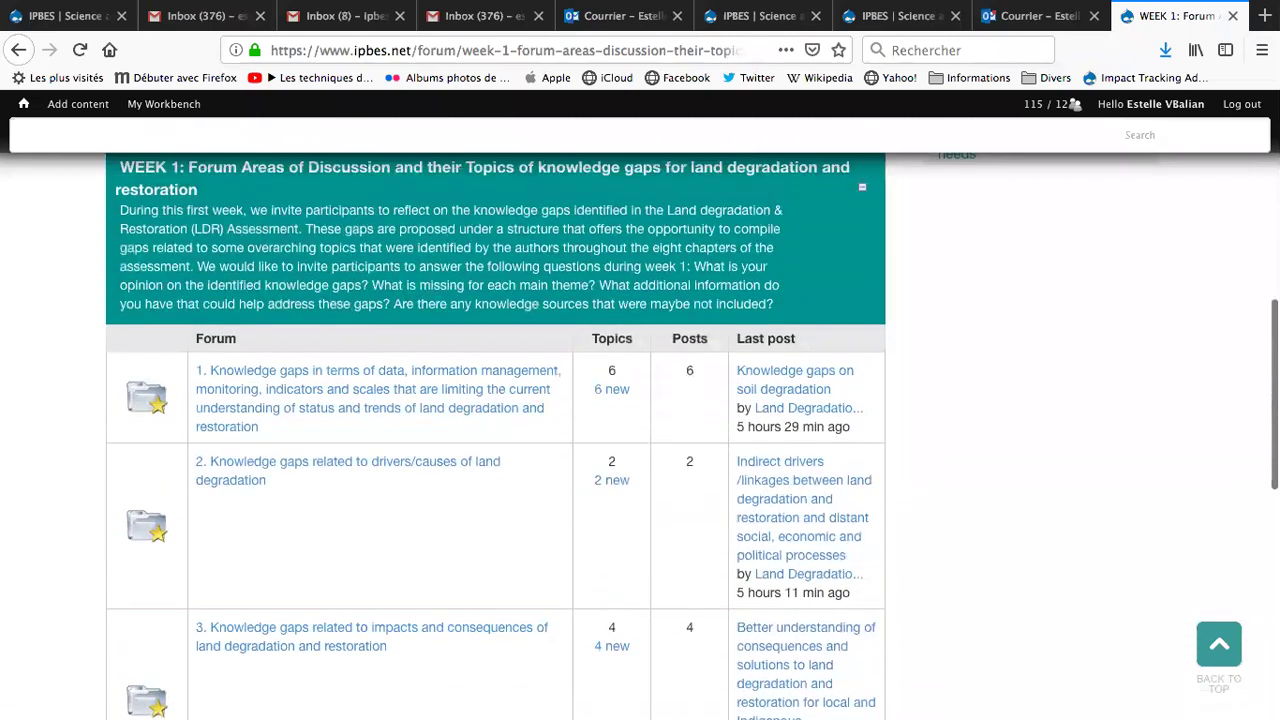
pyautogui.click(436, 413)
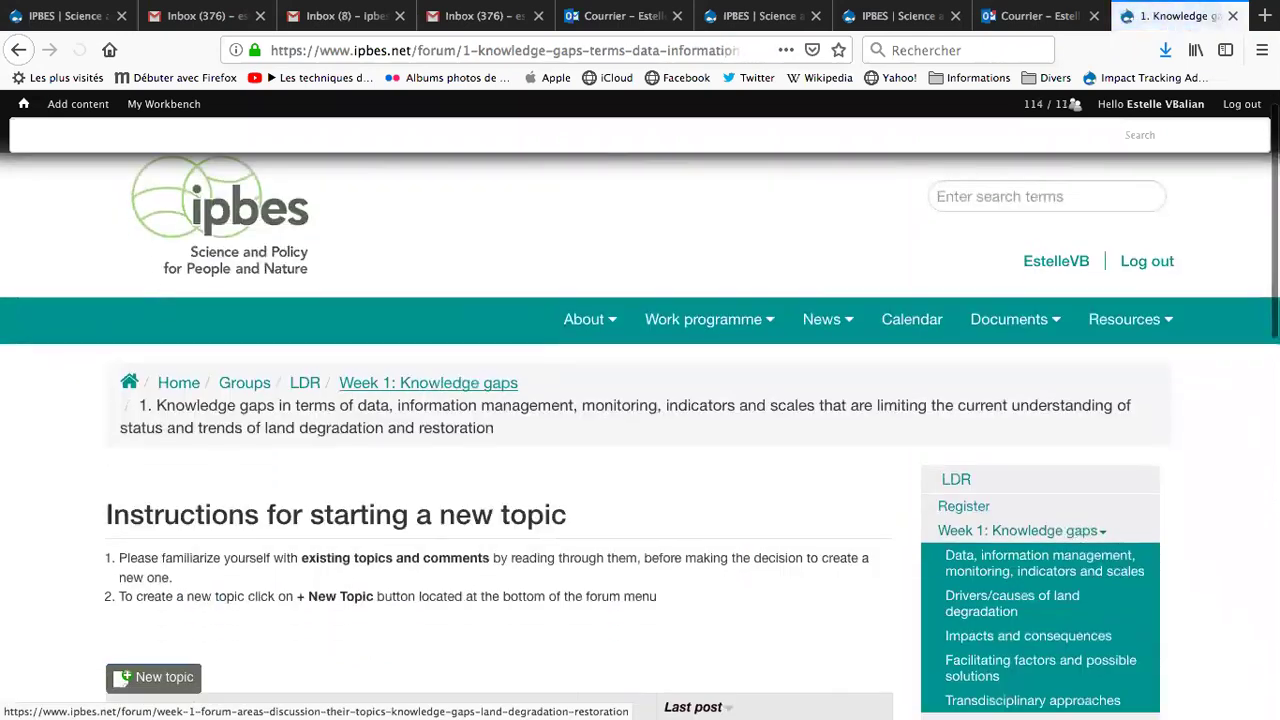
# - Review the instructions for starting a new topic and open the "Data availability and coverage" topic from the list
pyautogui.scroll(-2, 433, 402)
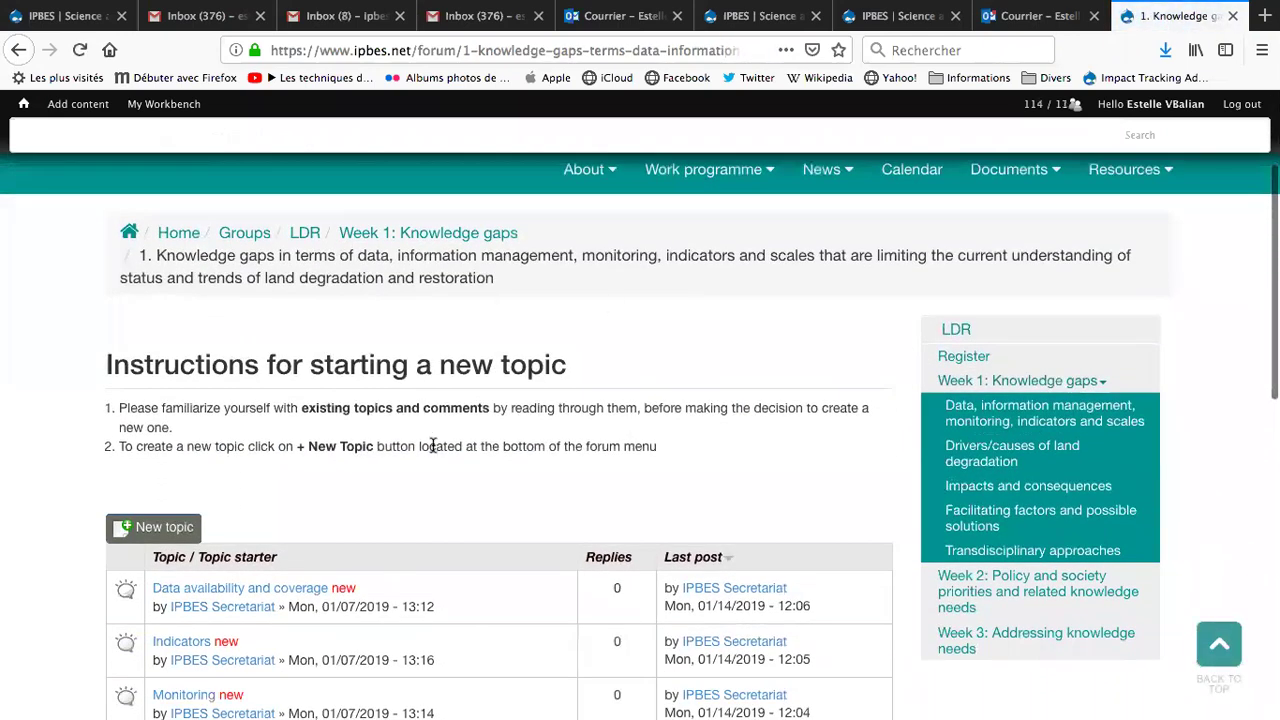
pyautogui.scroll(-2, 640, 435)
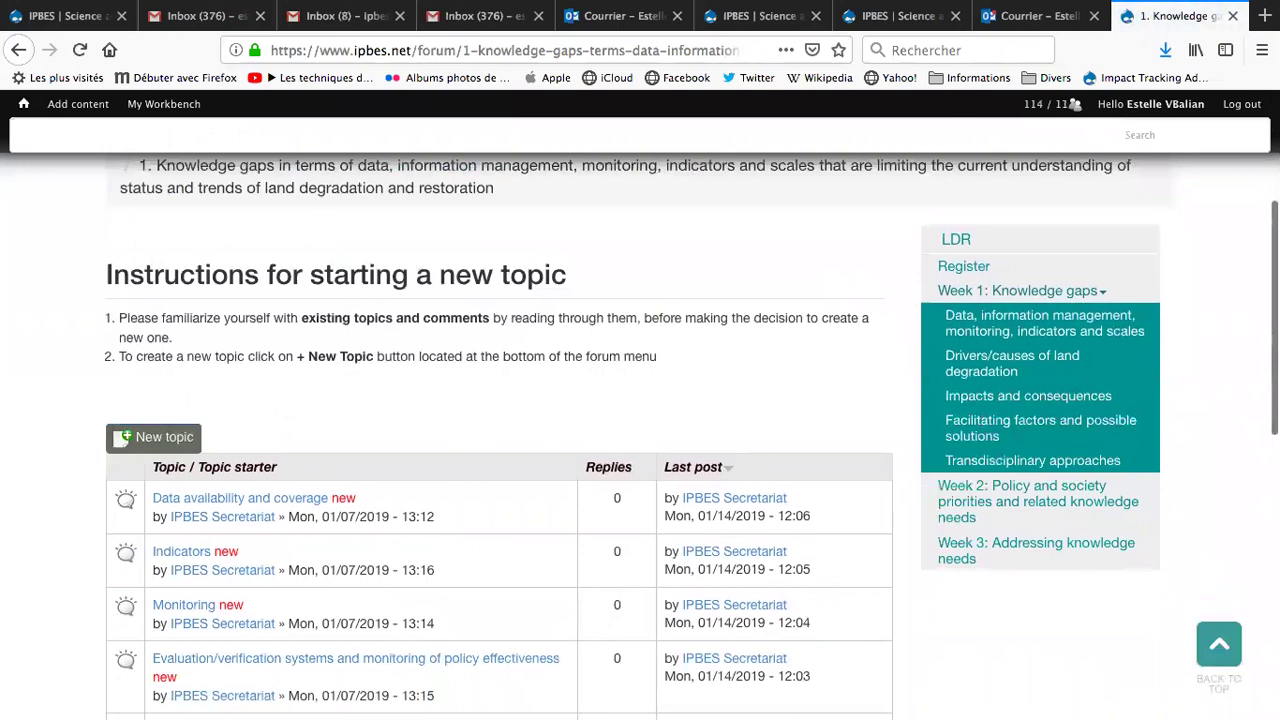
pyautogui.scroll(-1, 1073, 104)
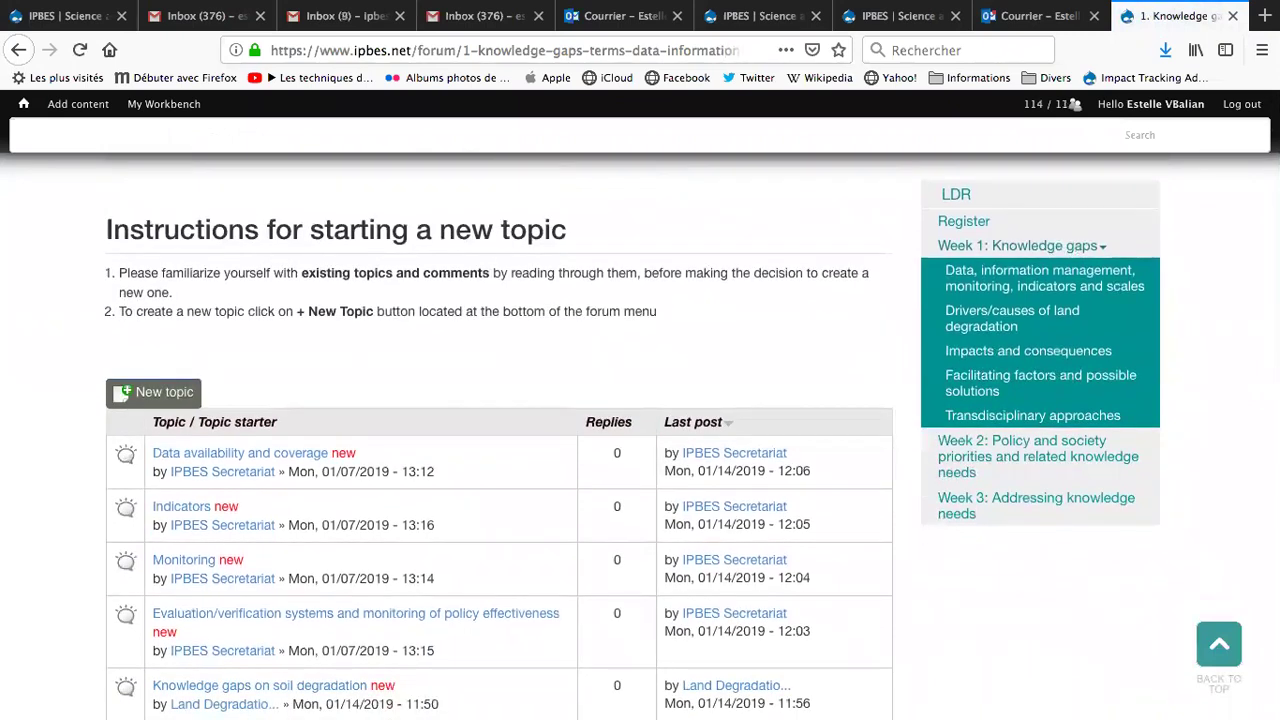
pyautogui.scroll(-1, 355, 480)
pyautogui.scroll(-2, 355, 480)
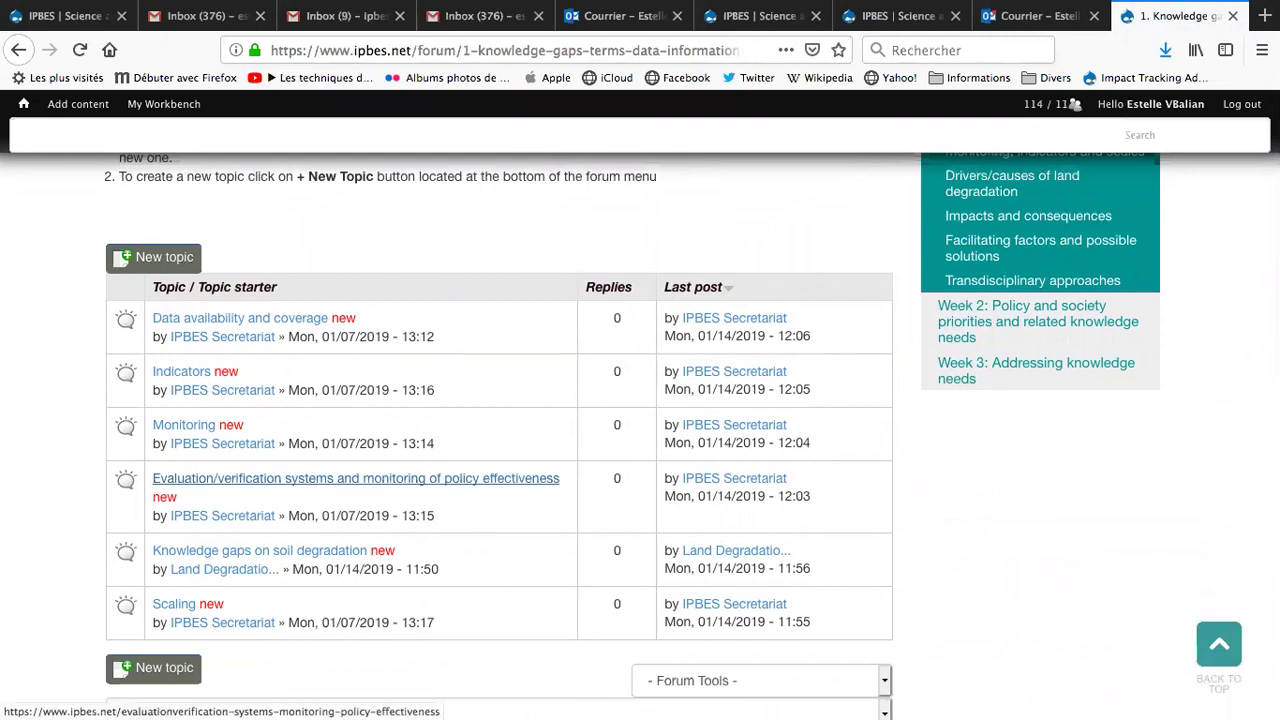
pyautogui.click(250, 321)
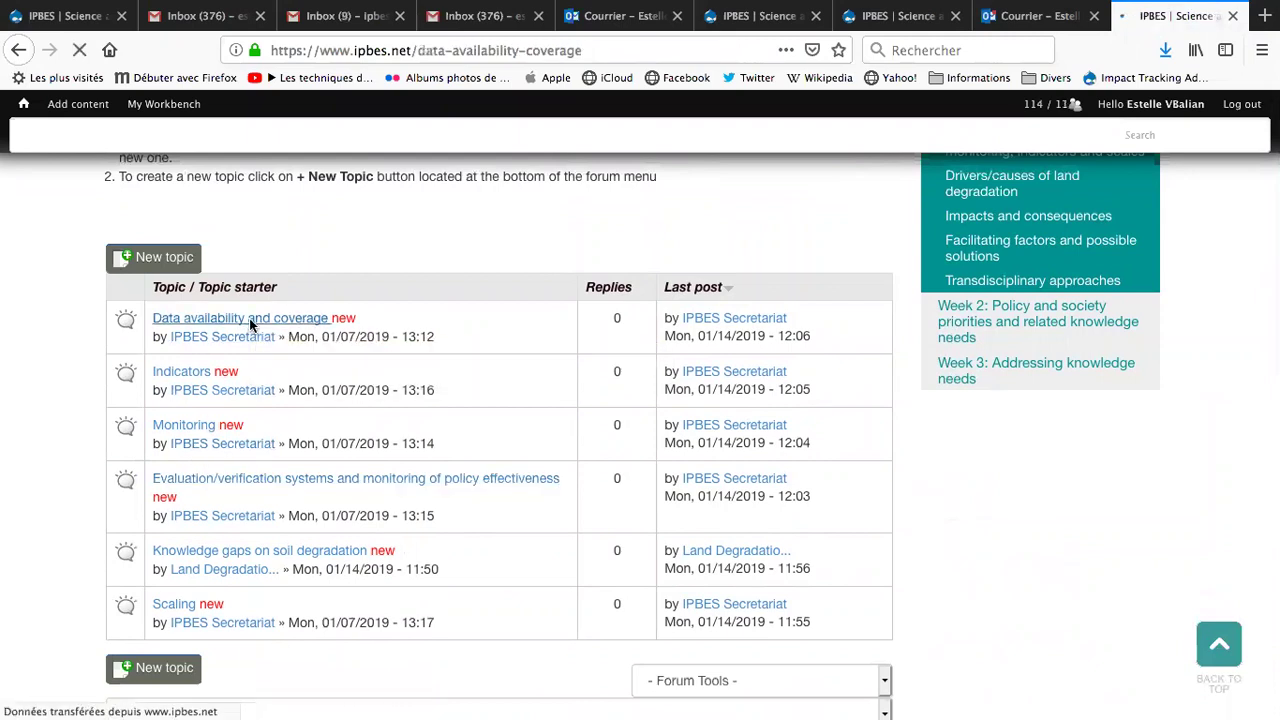
# - Read the forum posting instructions and the original Data availability and coverage post
pyautogui.scroll(-4, 249, 318)
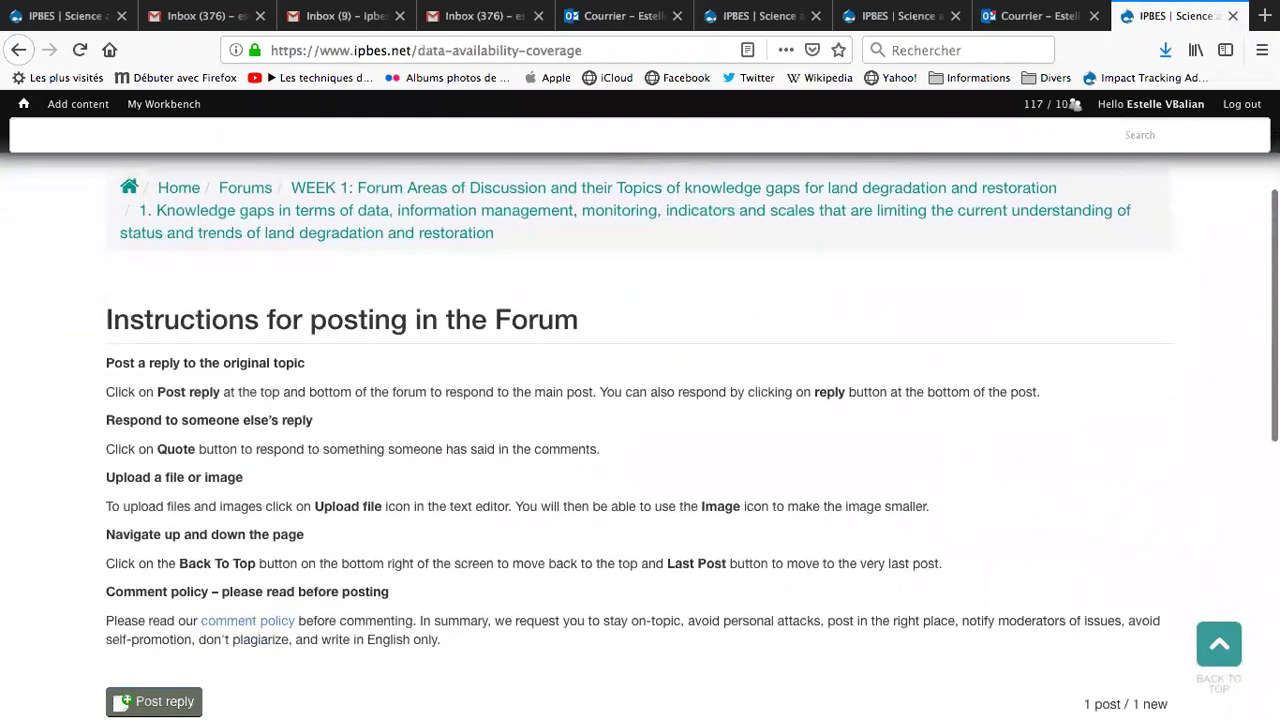
pyautogui.scroll(-2, 640, 400)
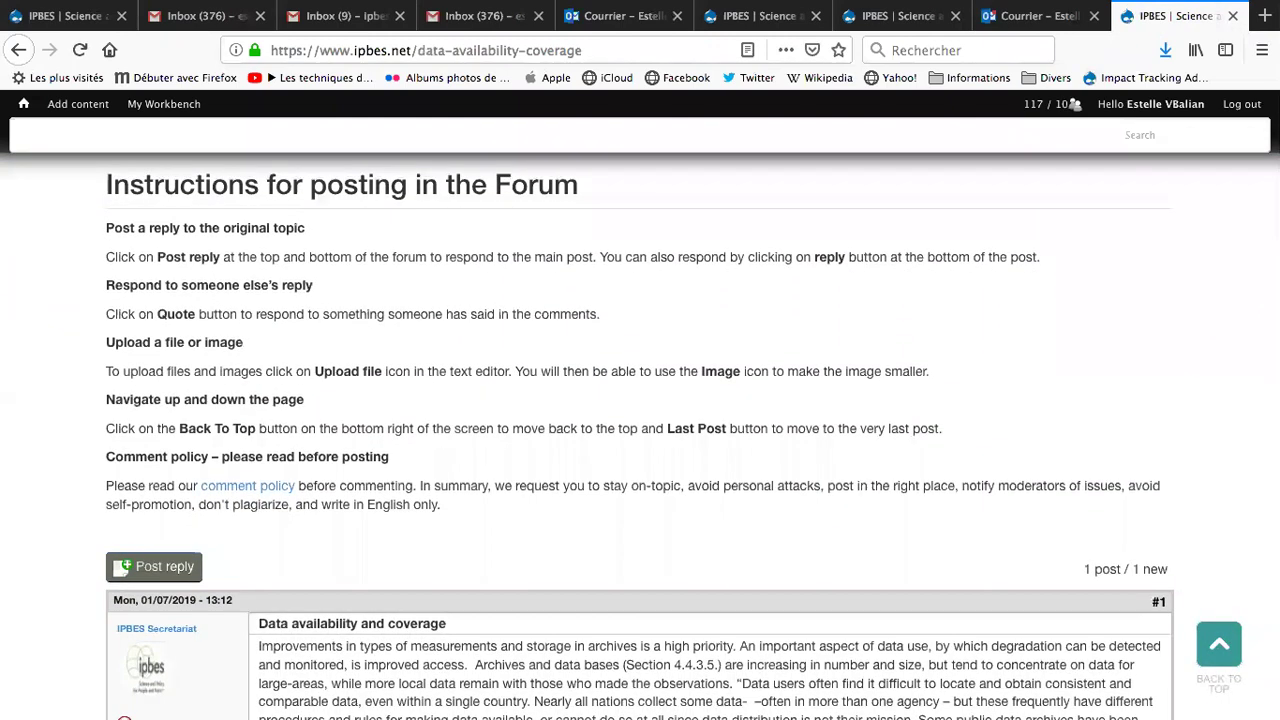
pyautogui.scroll(-2, 640, 400)
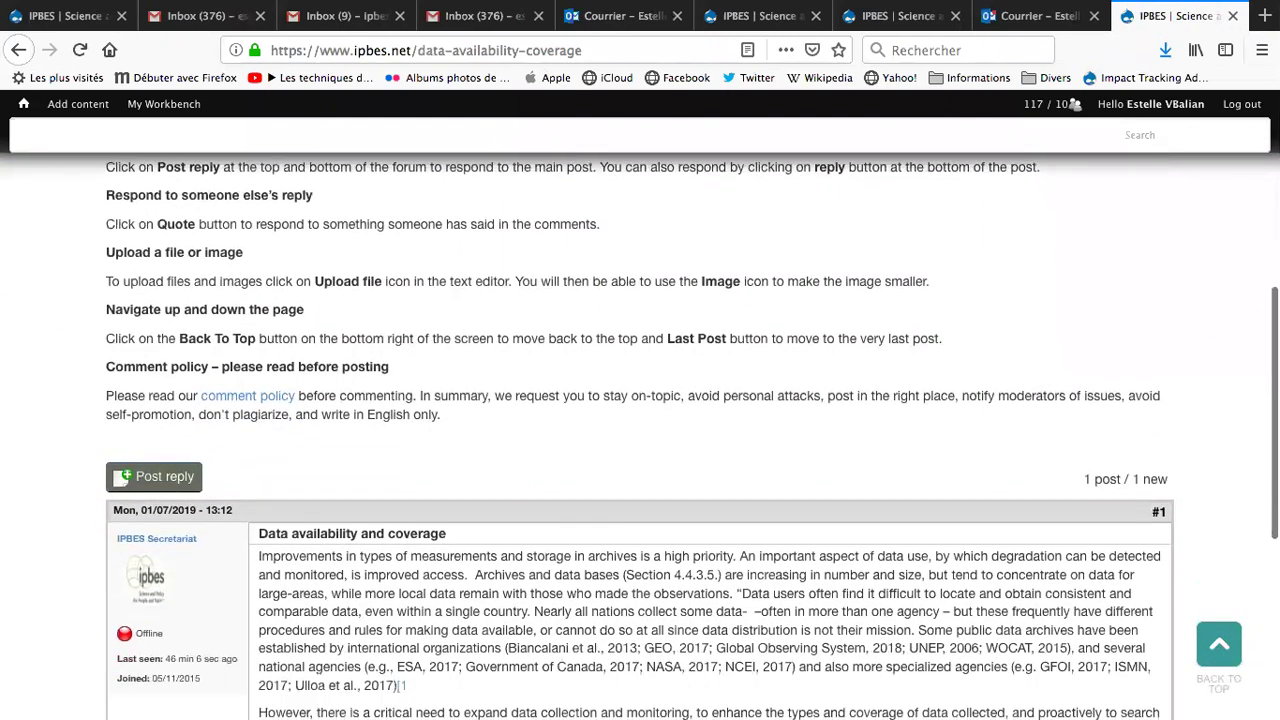
pyautogui.scroll(-1, 640, 400)
pyautogui.scroll(-3, 640, 400)
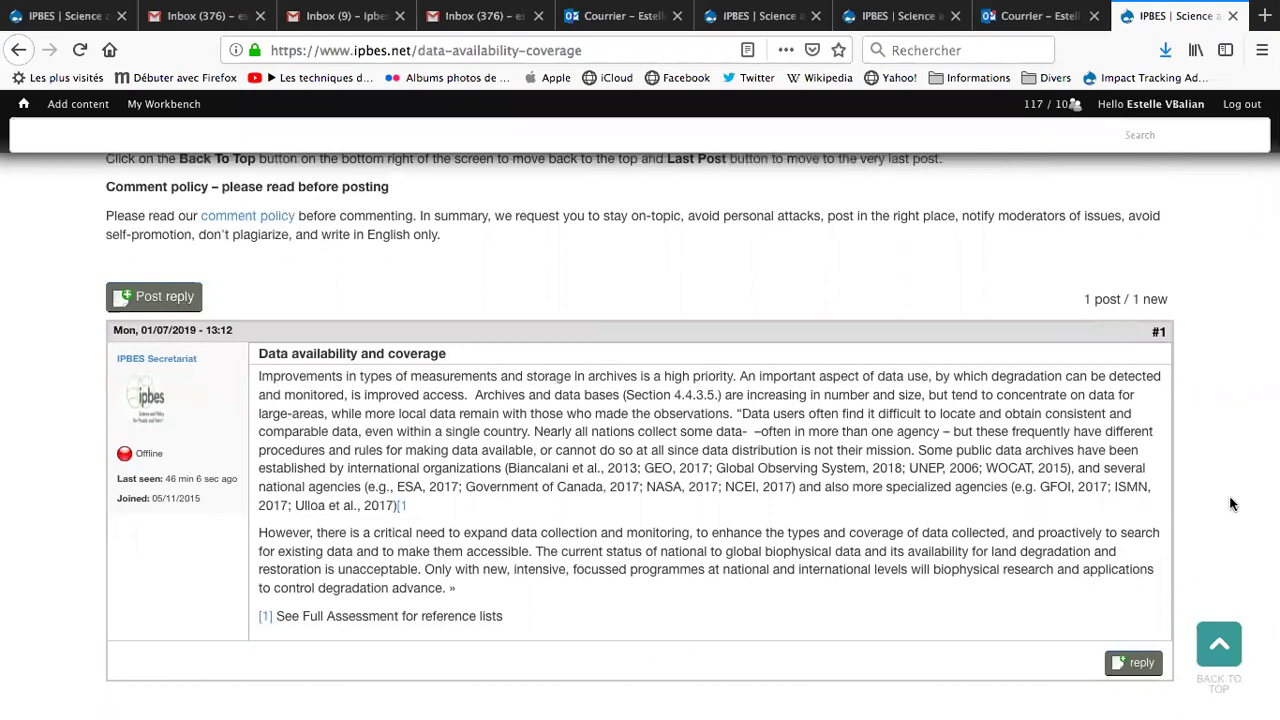
pyautogui.scroll(3, 1174, 502)
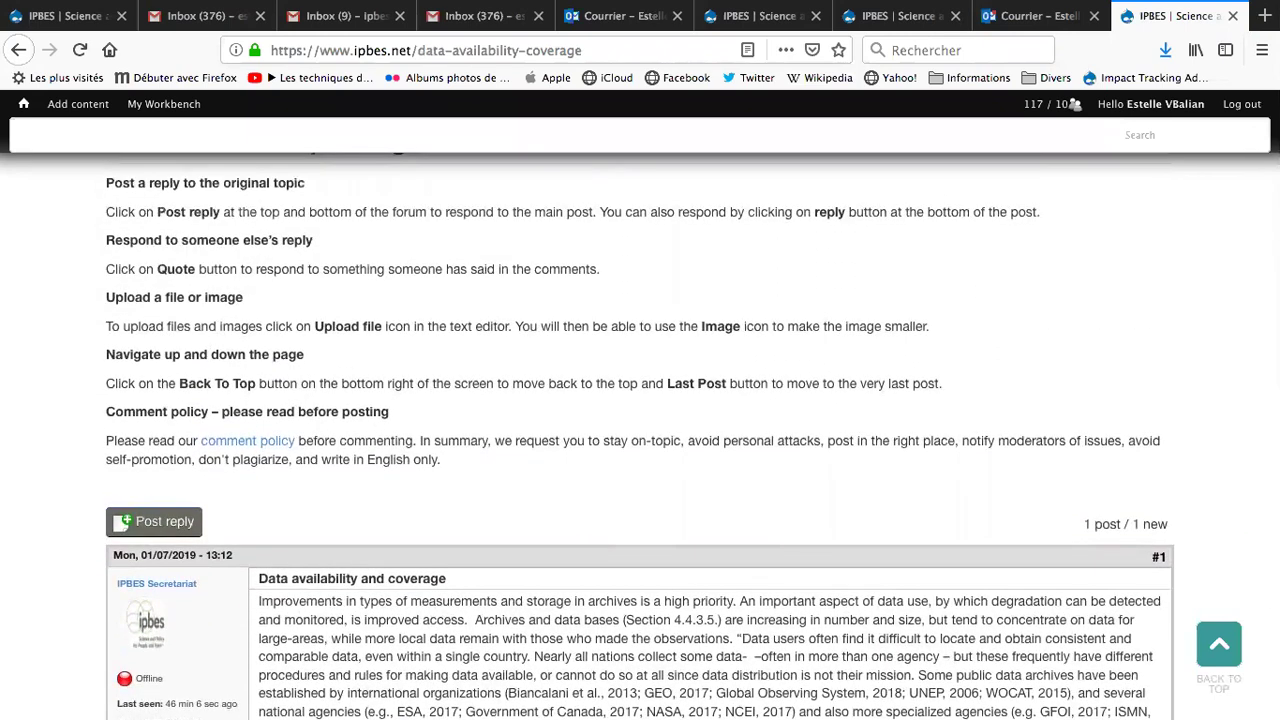
# - Start a reply to the original Data availability and coverage post and enter "I am replying" as the comment
pyautogui.scroll(-4, 1152, 585)
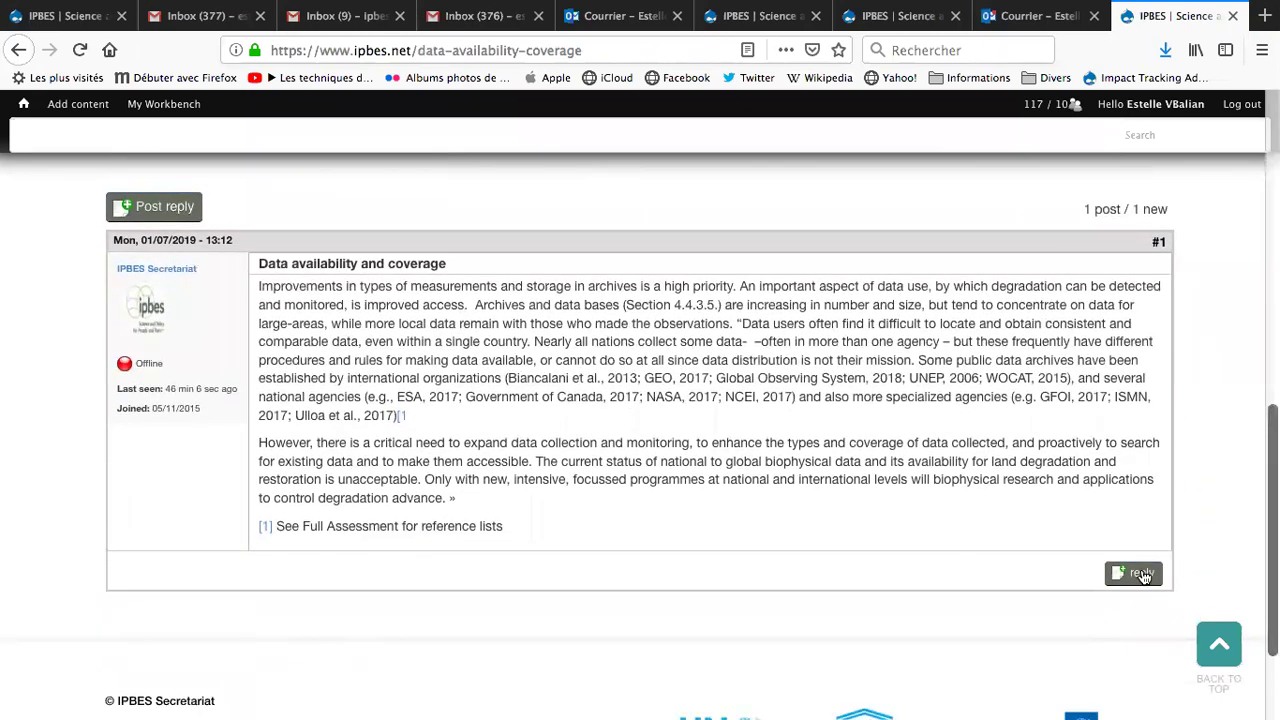
pyautogui.click(1142, 573)
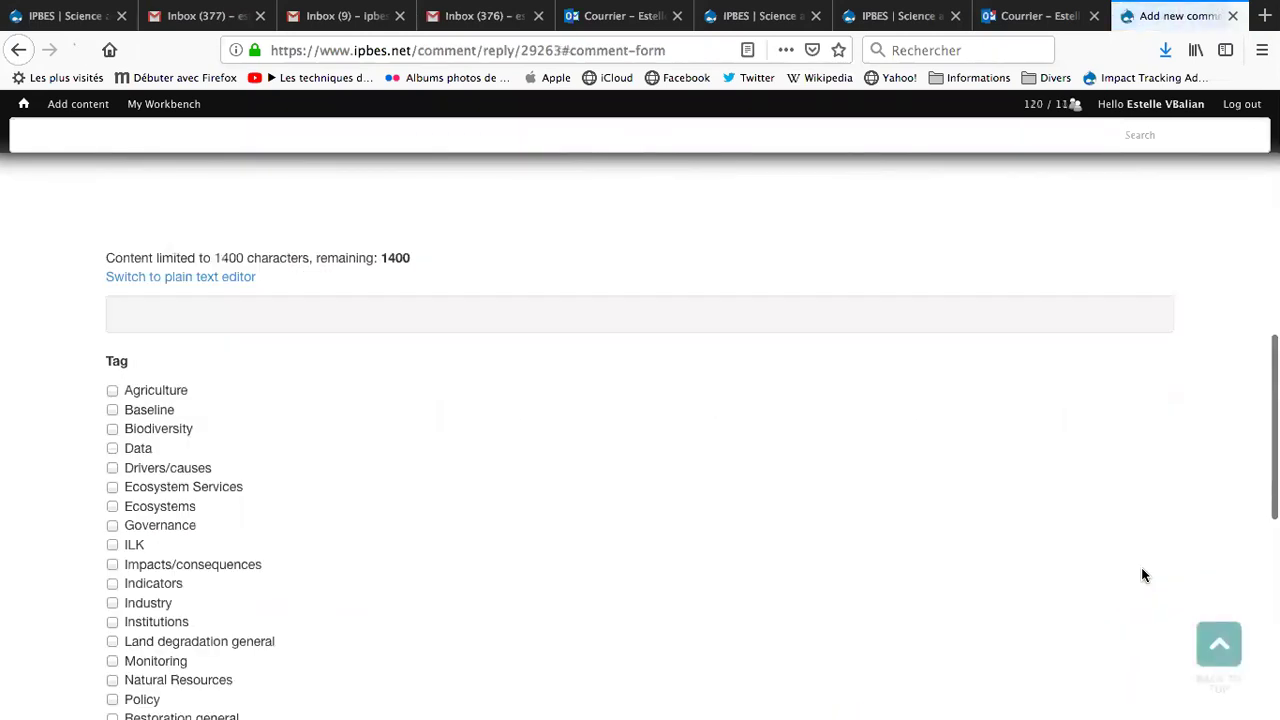
pyautogui.scroll(5, 640, 437)
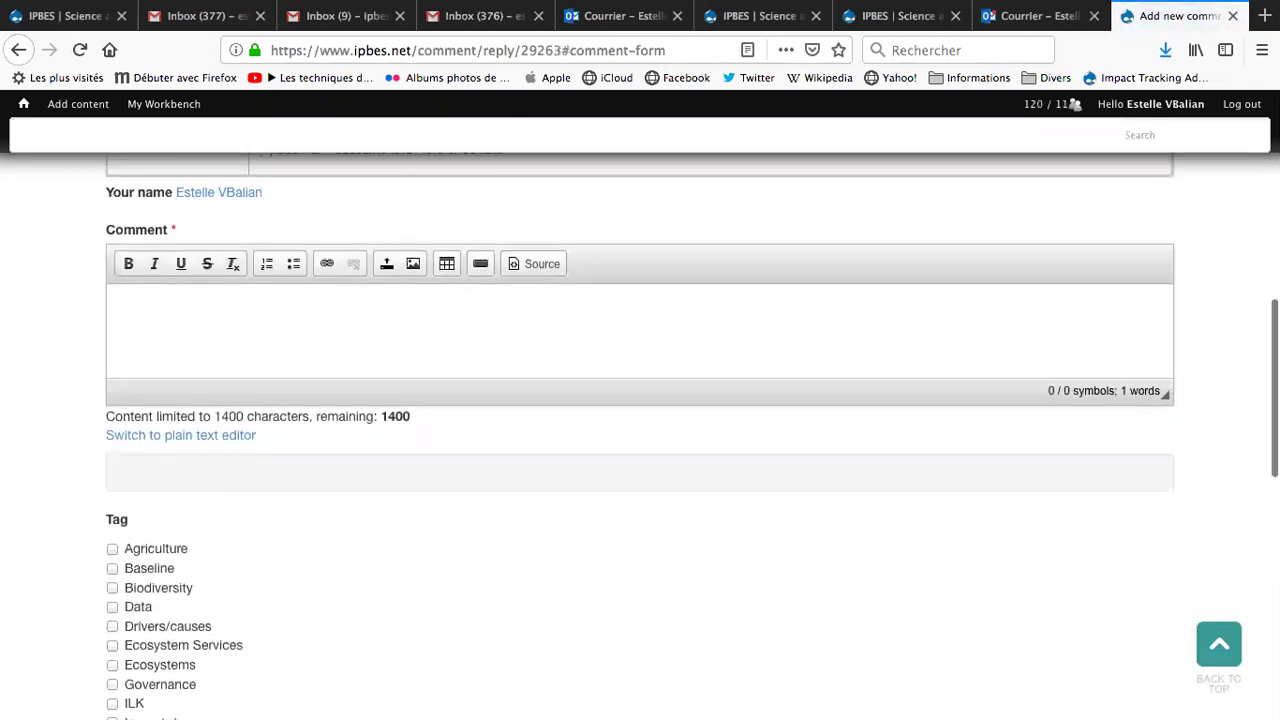
pyautogui.scroll(1, 640, 437)
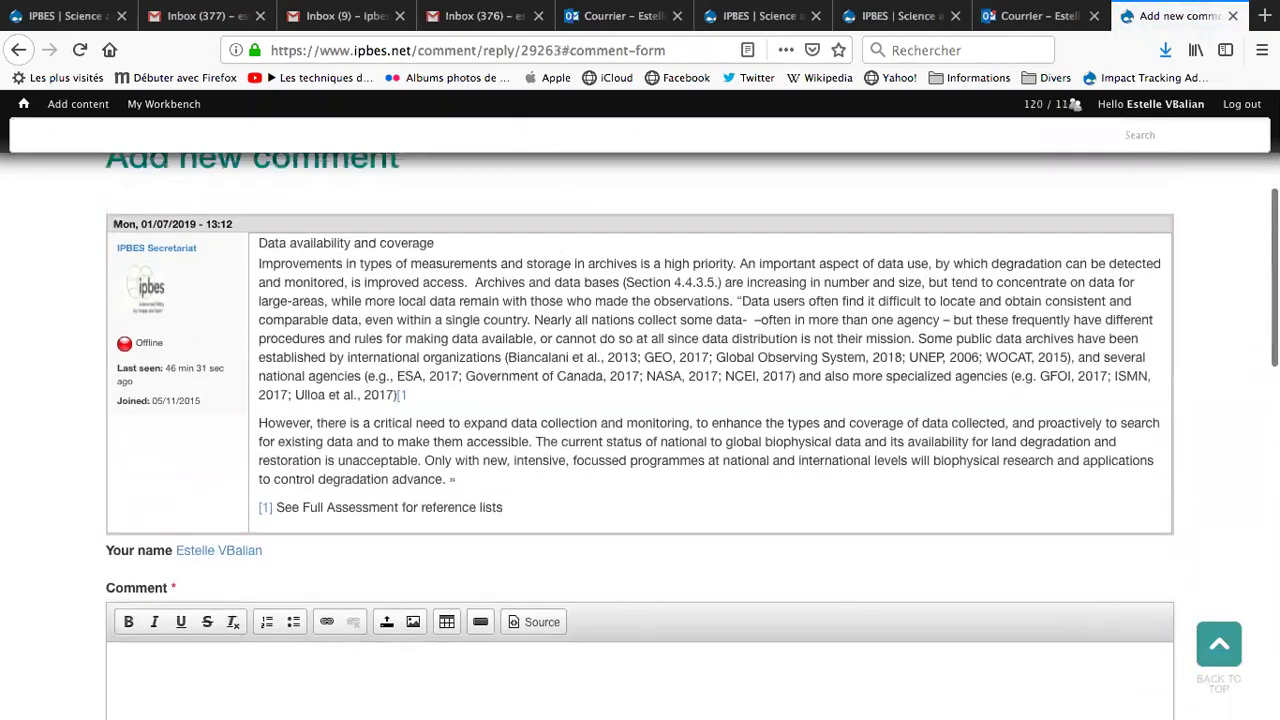
pyautogui.scroll(-2, 714, 705)
pyautogui.click(744, 588)
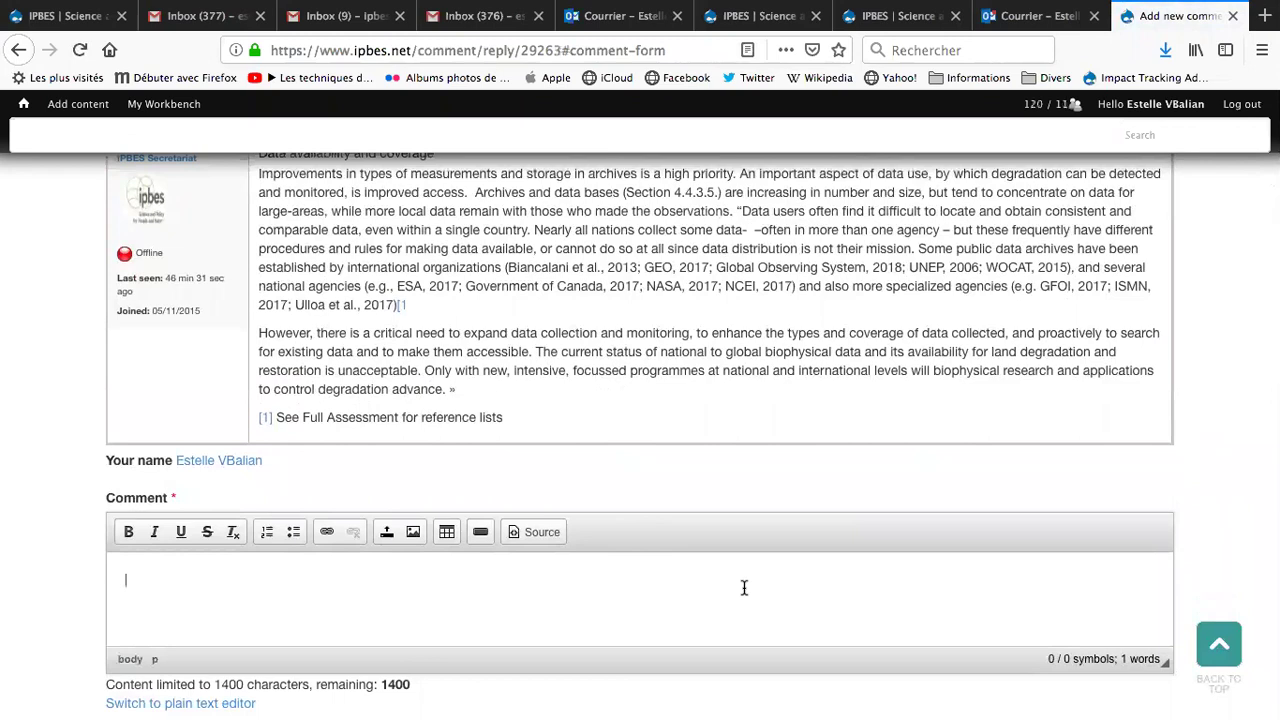
pyautogui.write('I am replying')
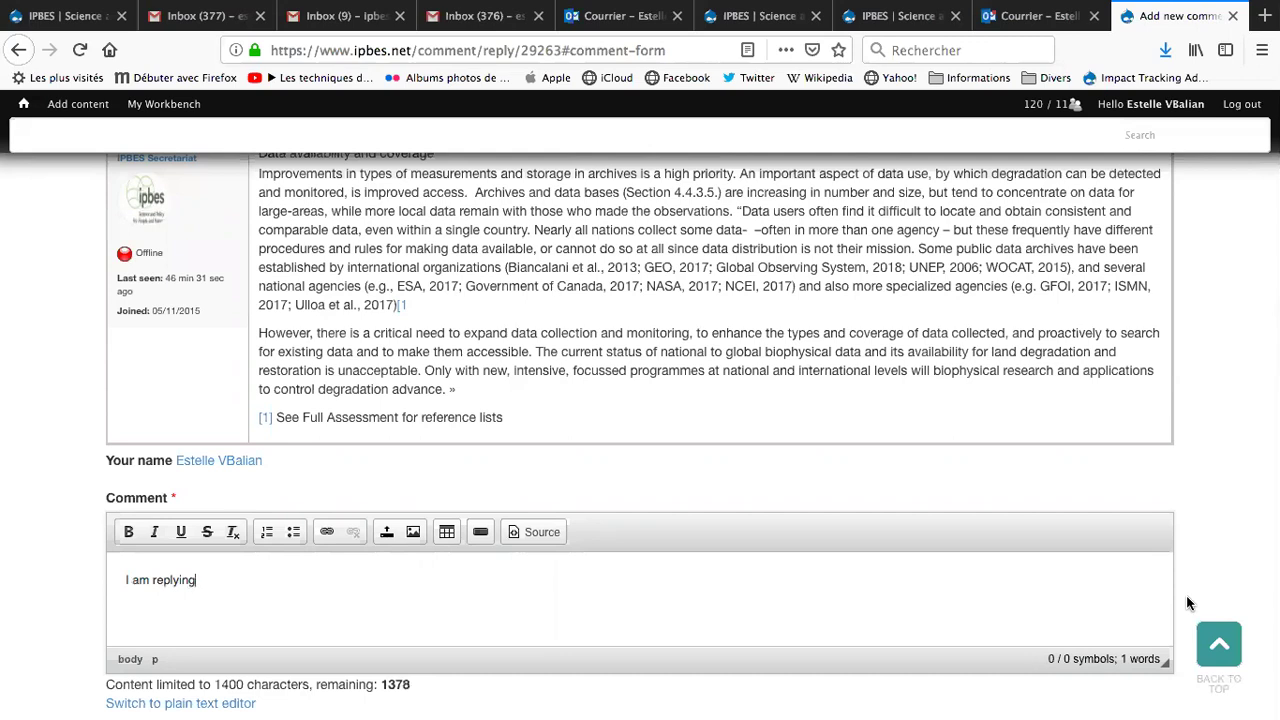
# - Answer the CAPTCHA math question with 3 and save the reply to the topic
pyautogui.scroll(-5, 1188, 603)
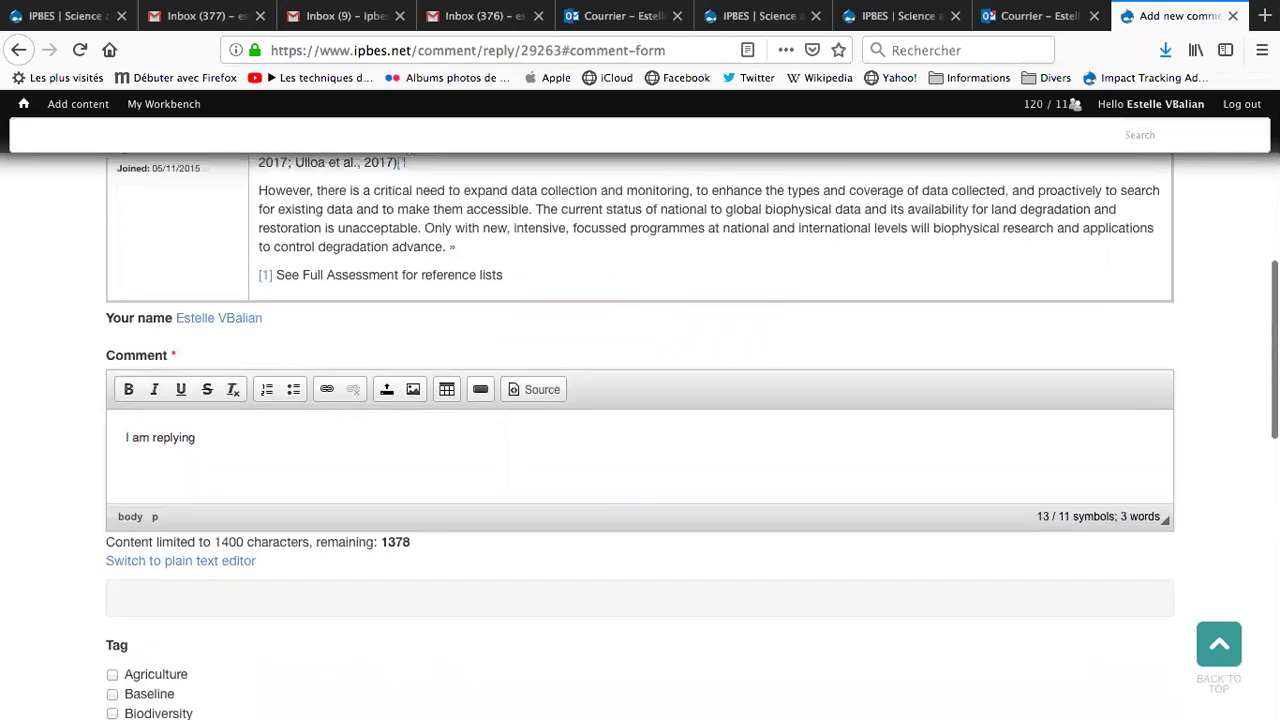
pyautogui.scroll(-4, 1203, 610)
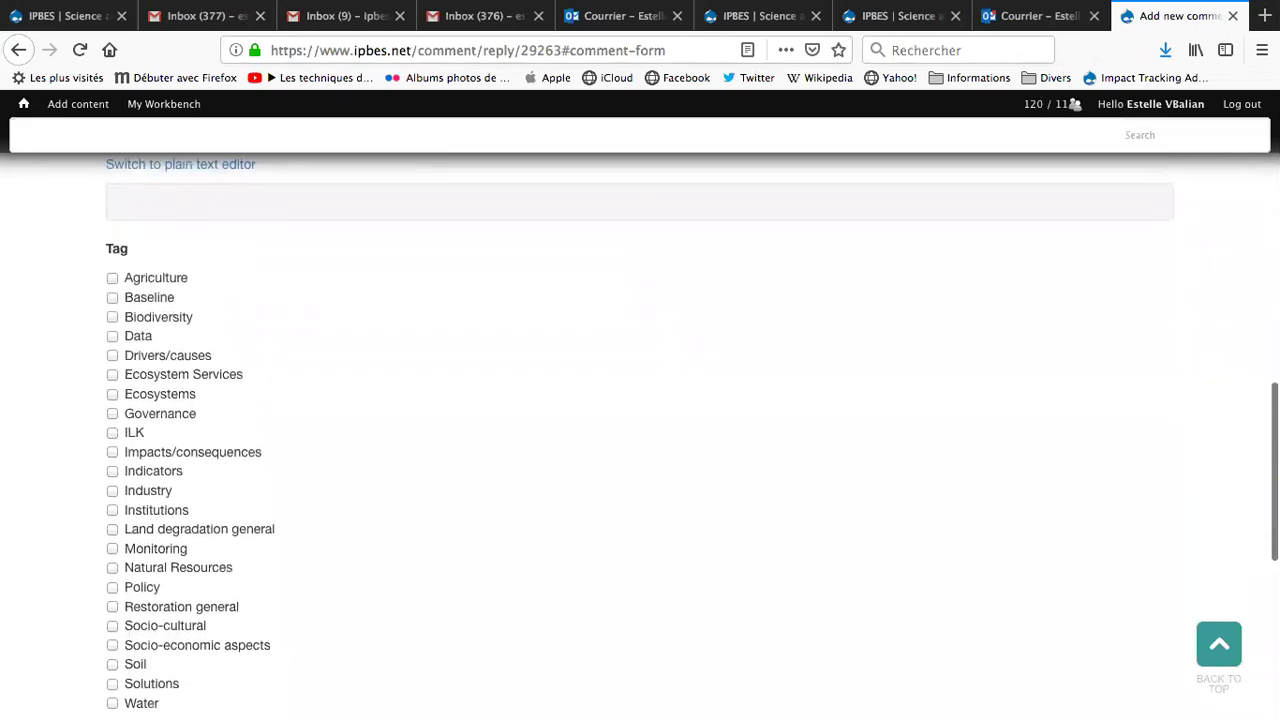
pyautogui.scroll(-5, 1203, 610)
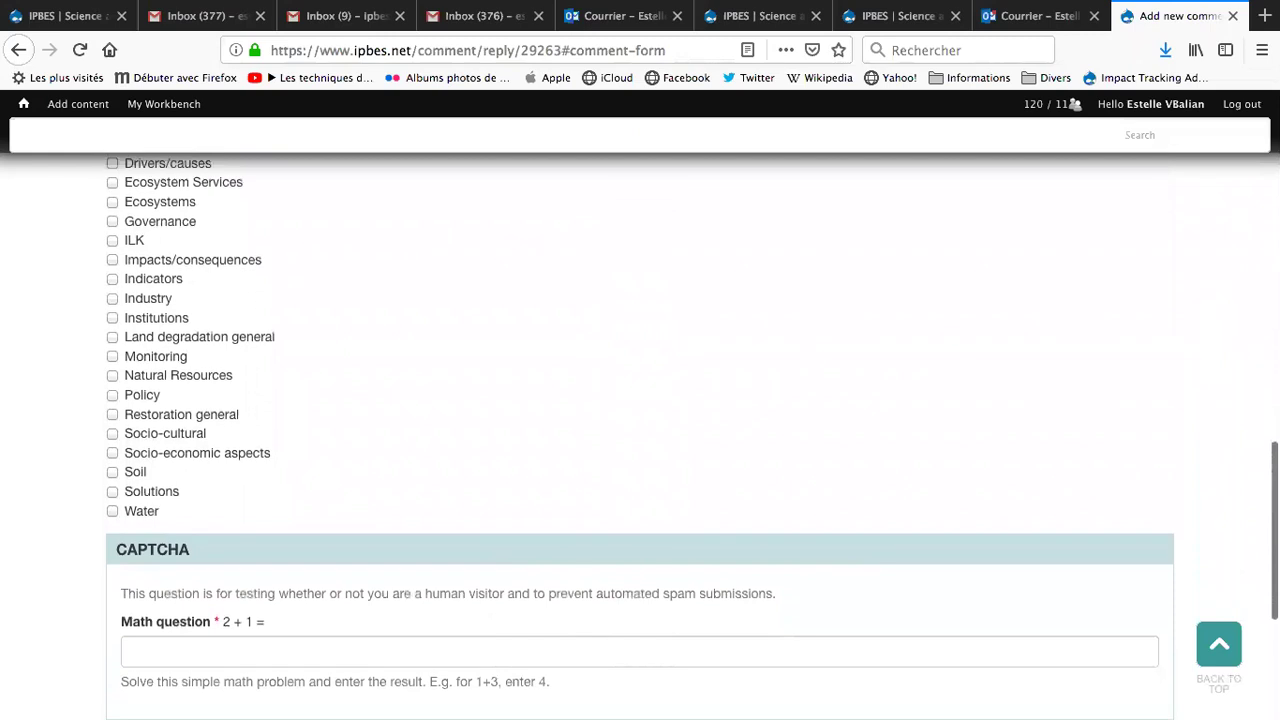
pyautogui.click(498, 522)
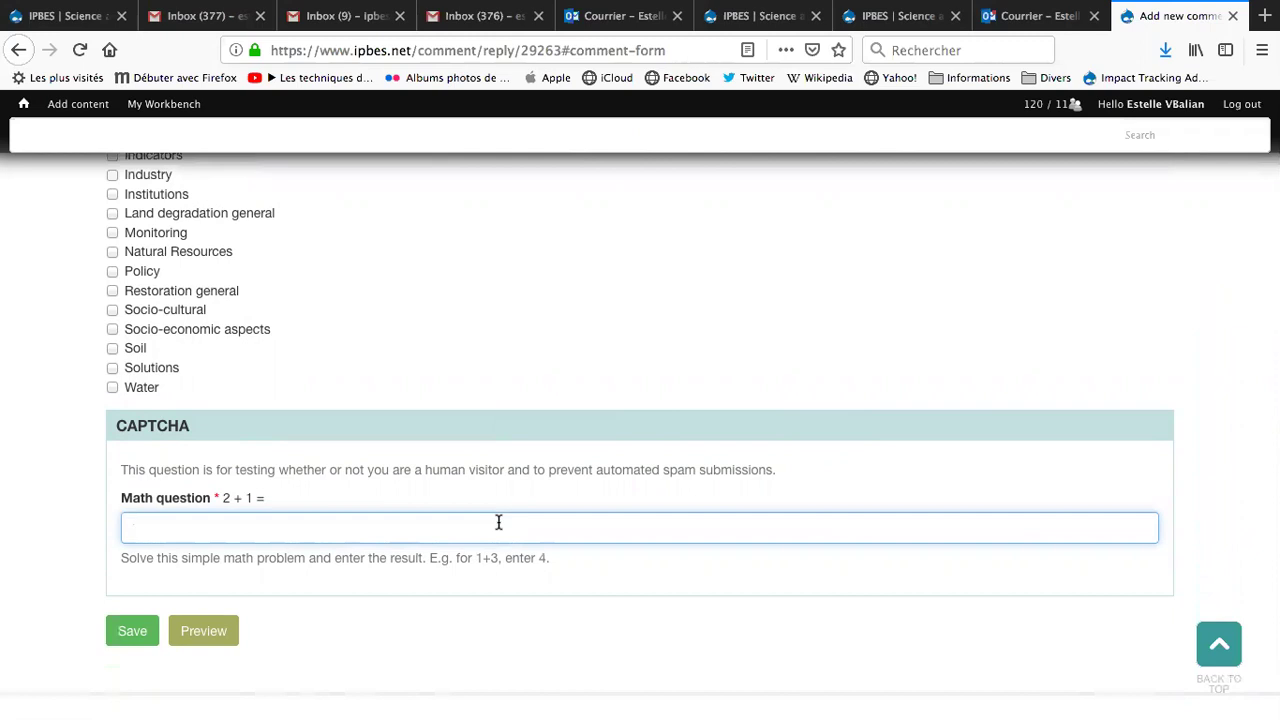
pyautogui.write('3')
pyautogui.click(126, 647)
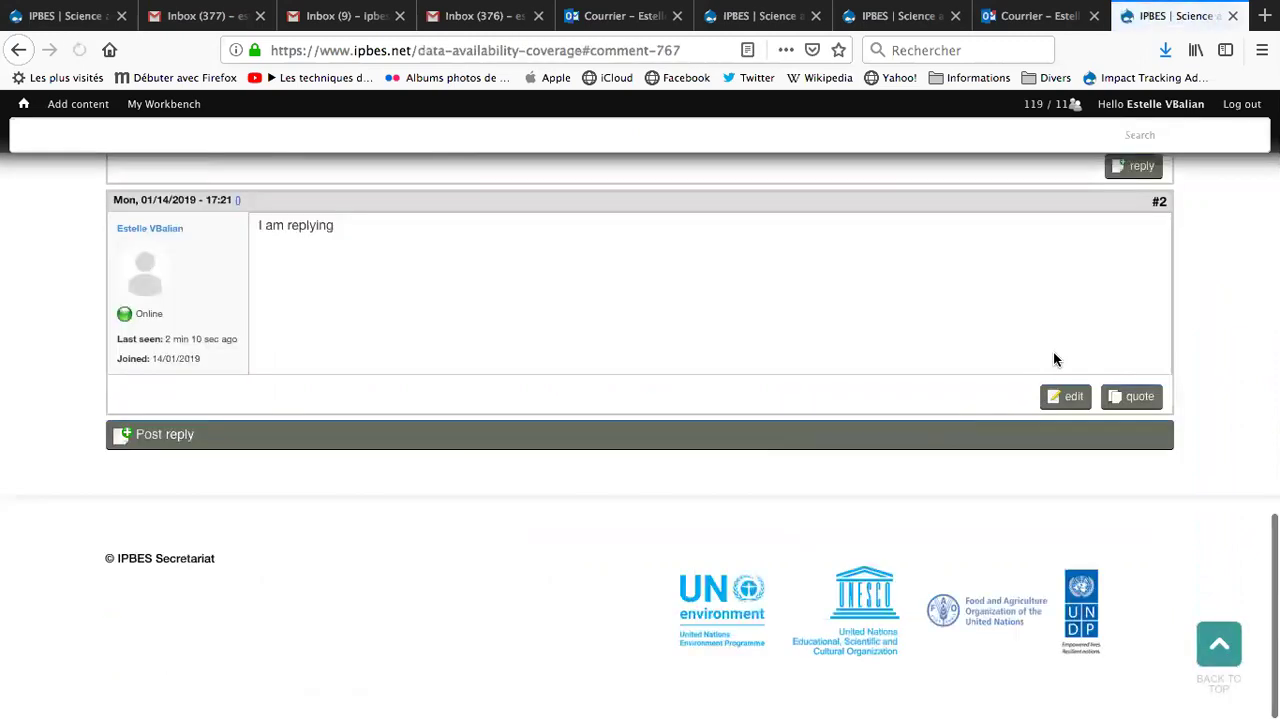
# - Quote the "I am replying" post in a new comment and add "I agree with you" below the closing quote tag
pyautogui.scroll(3, 614, 251)
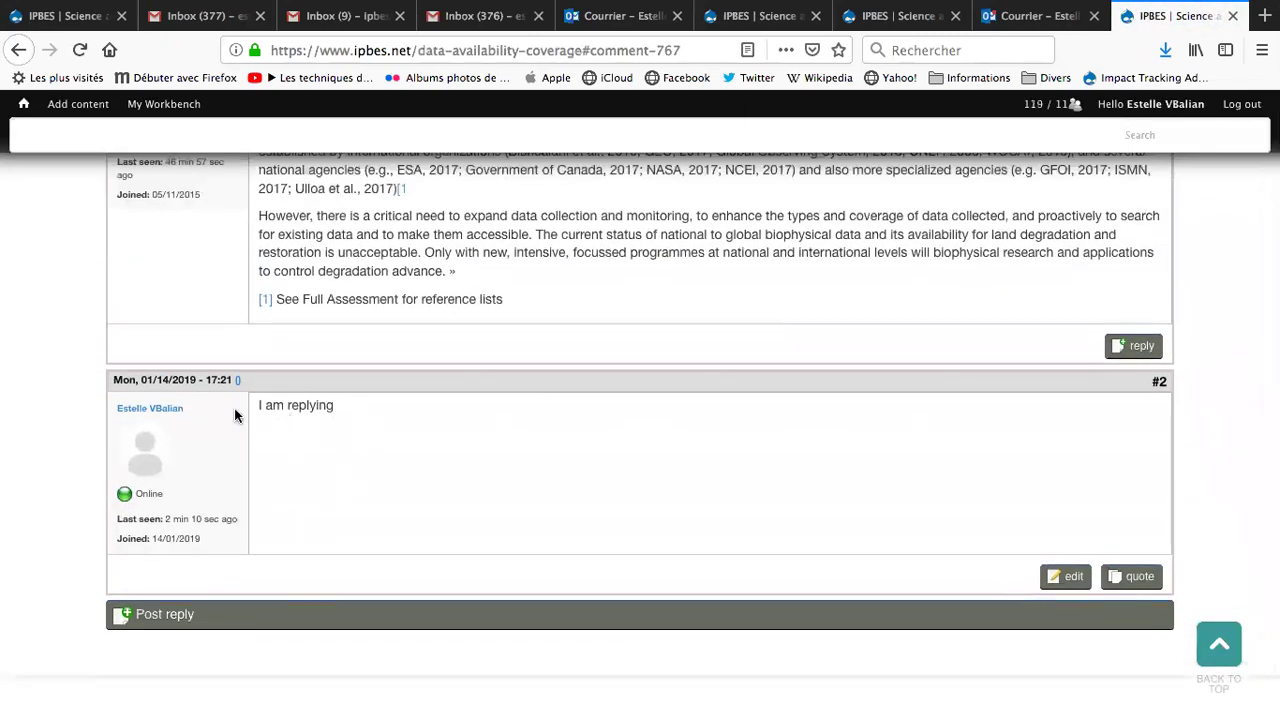
pyautogui.click(1140, 580)
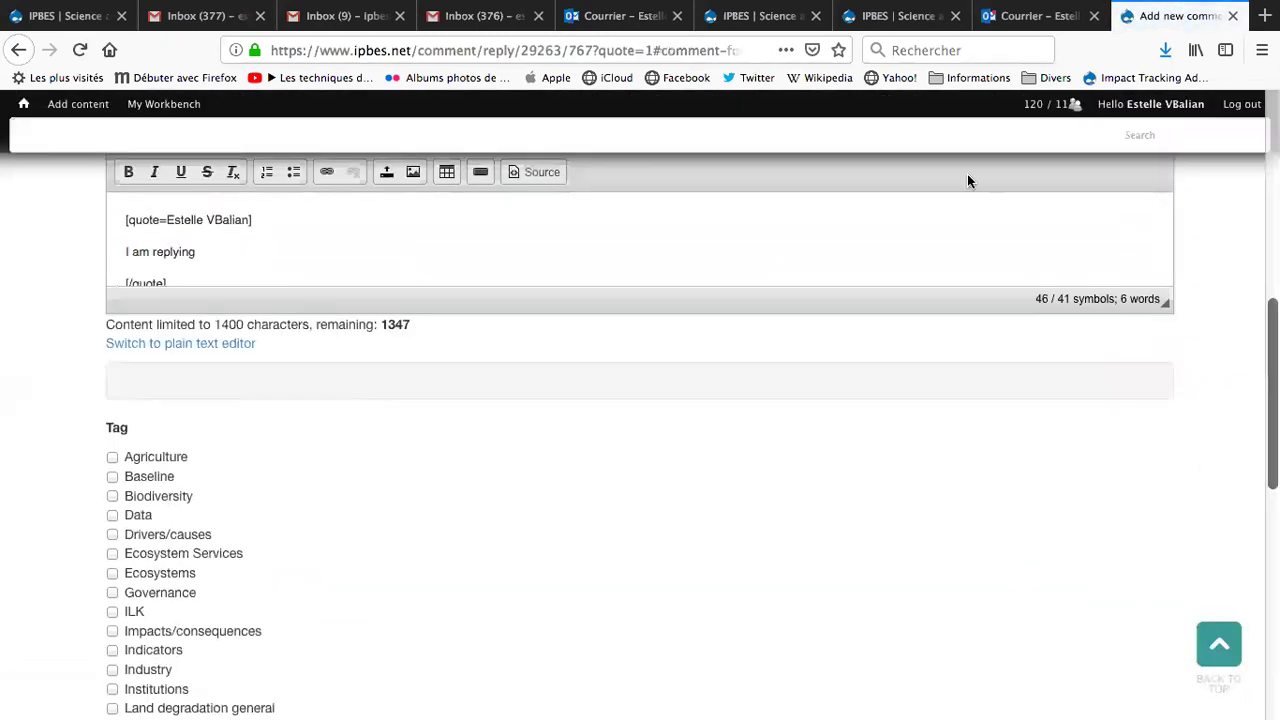
pyautogui.click(223, 254)
pyautogui.press('Down')
pyautogui.press('Return')
pyautogui.write('I d')
pyautogui.press('BackSpace')
pyautogui.write('agree ')
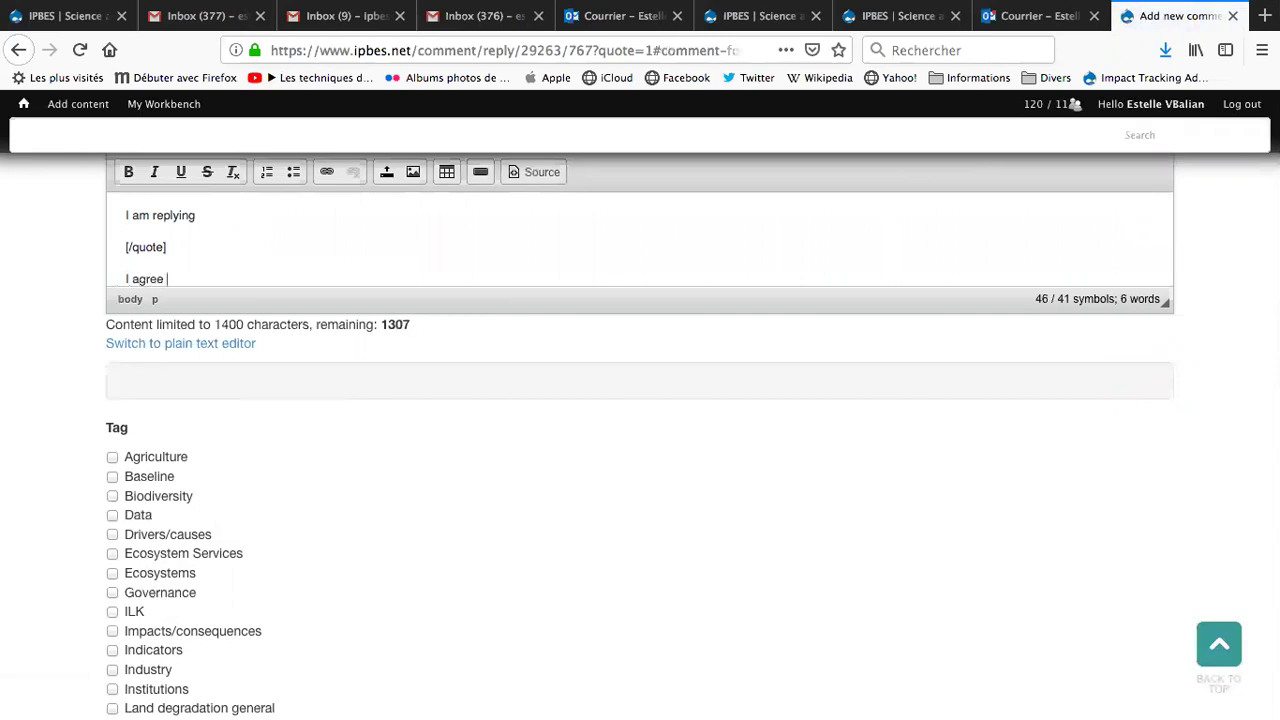
pyautogui.write('with you')
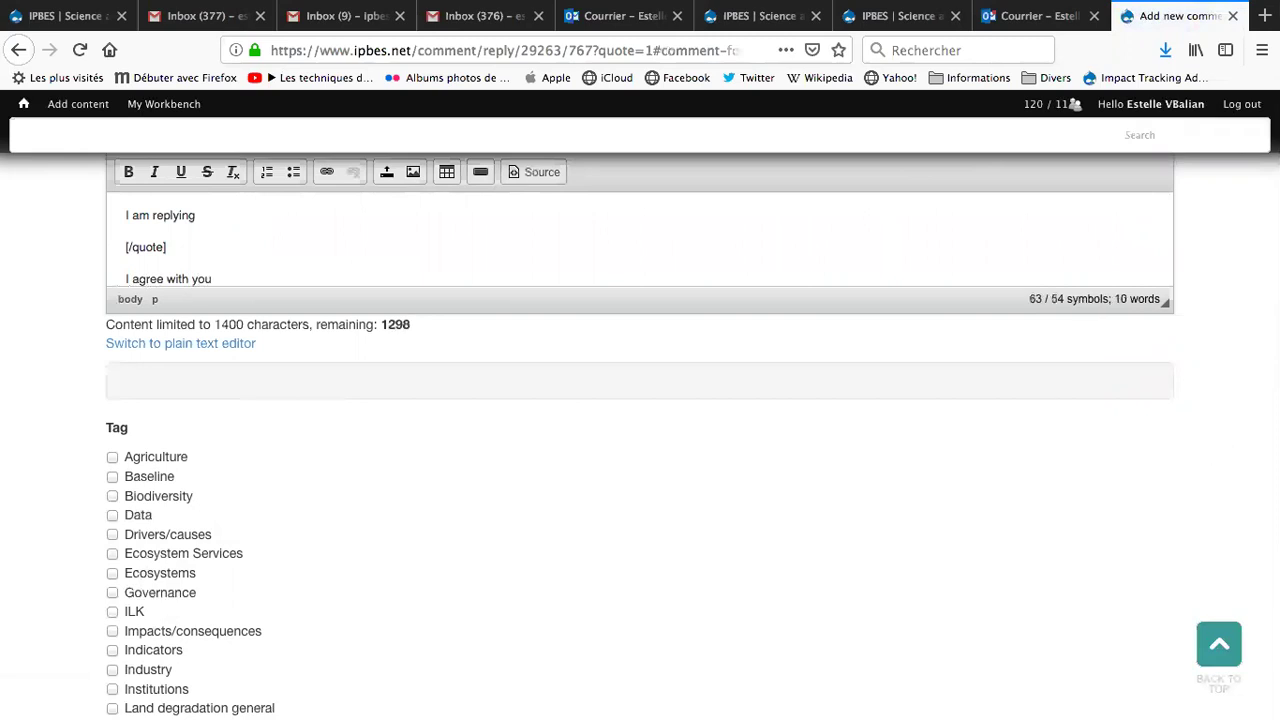
# - Review the comment form's tag options, solve the 4 + 11 CAPTCHA question and save the quoted reply
pyautogui.scroll(-3, 1217, 455)
pyautogui.scroll(-3, 692, 437)
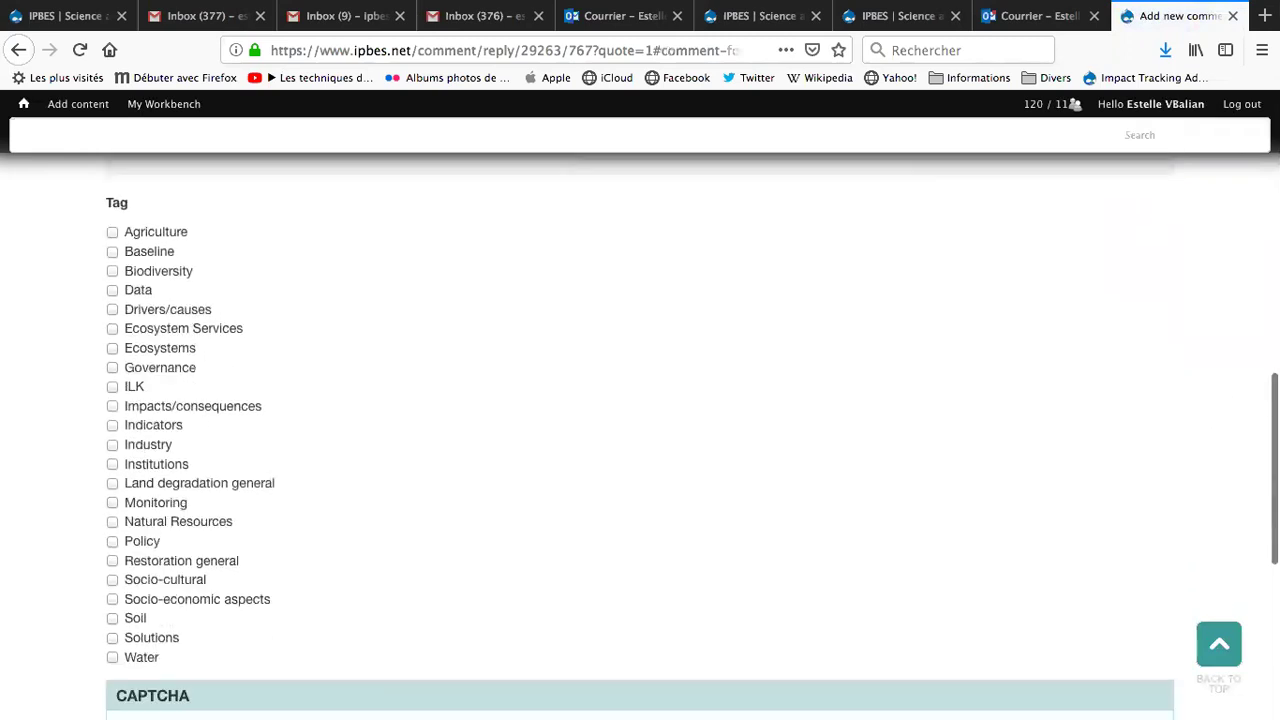
pyautogui.scroll(-3, 692, 437)
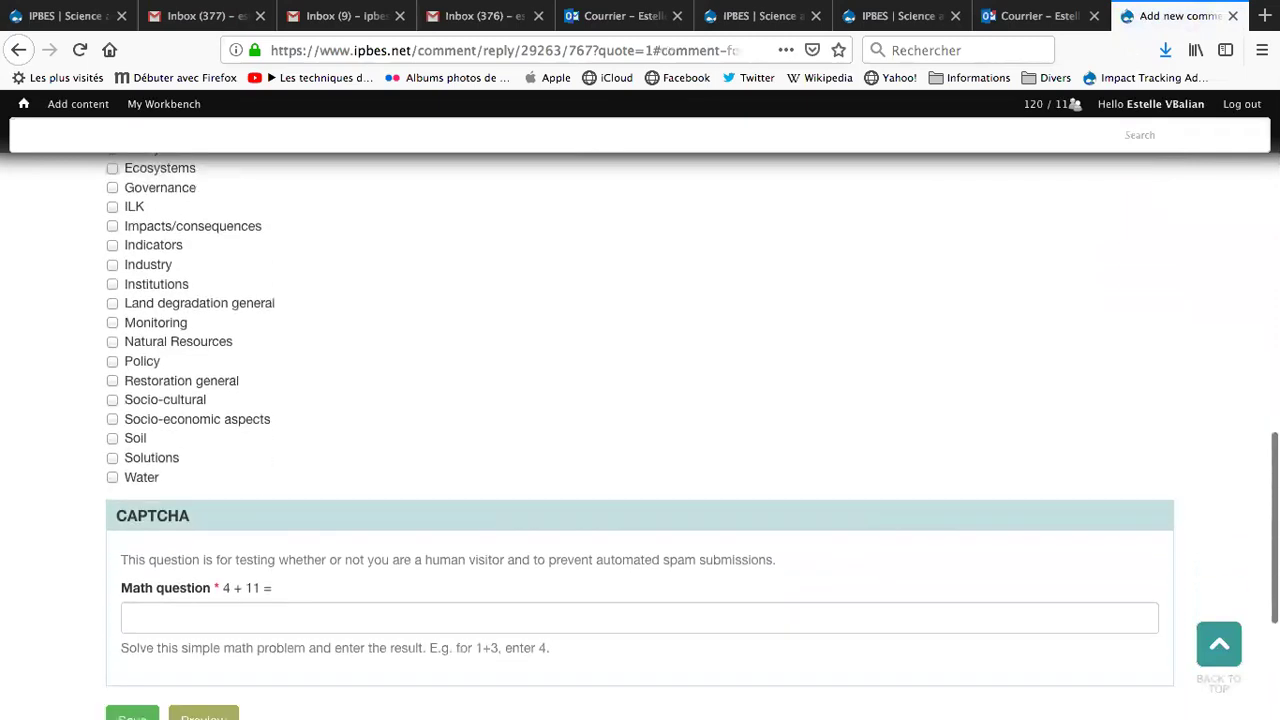
pyautogui.scroll(8, 640, 437)
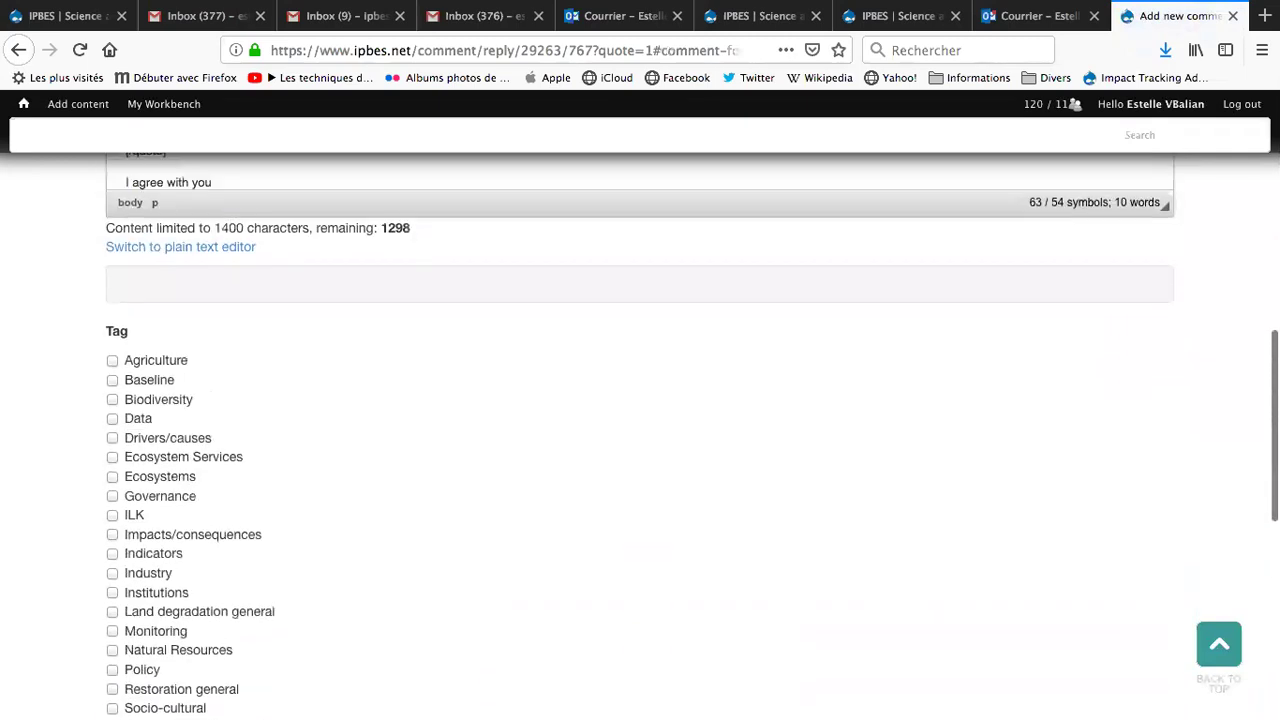
pyautogui.scroll(4, 640, 437)
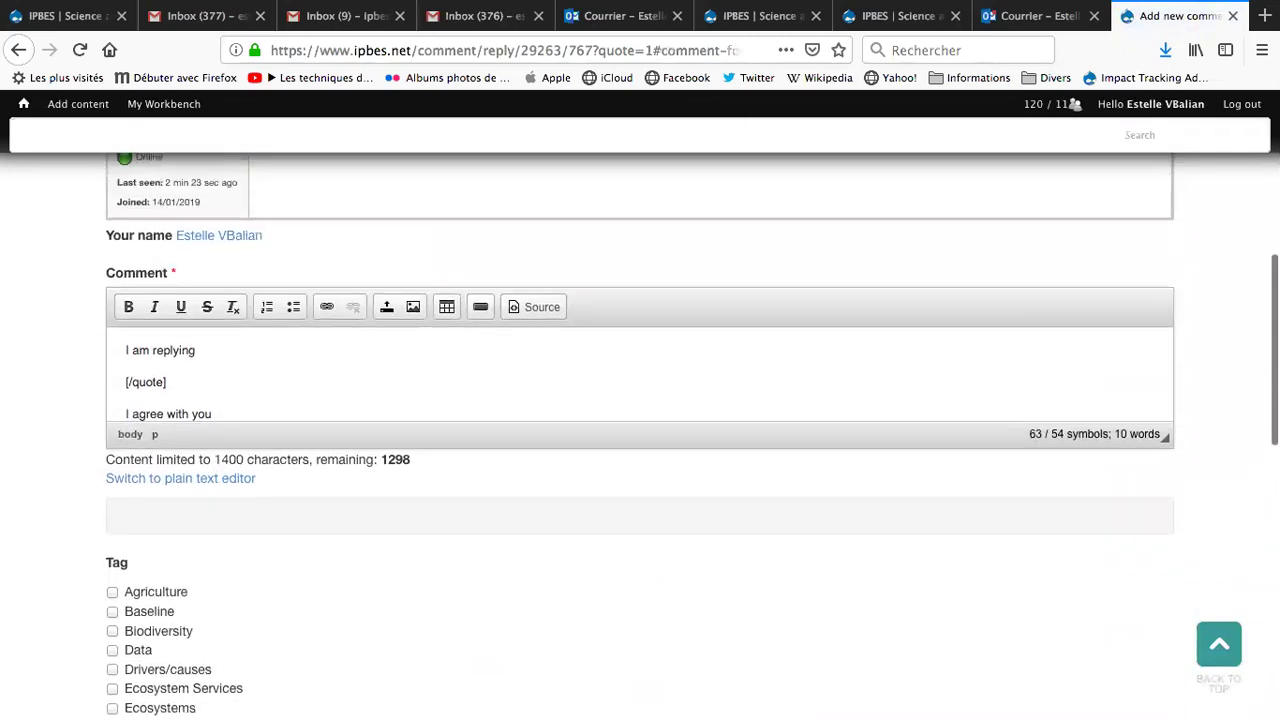
pyautogui.scroll(-6, 640, 437)
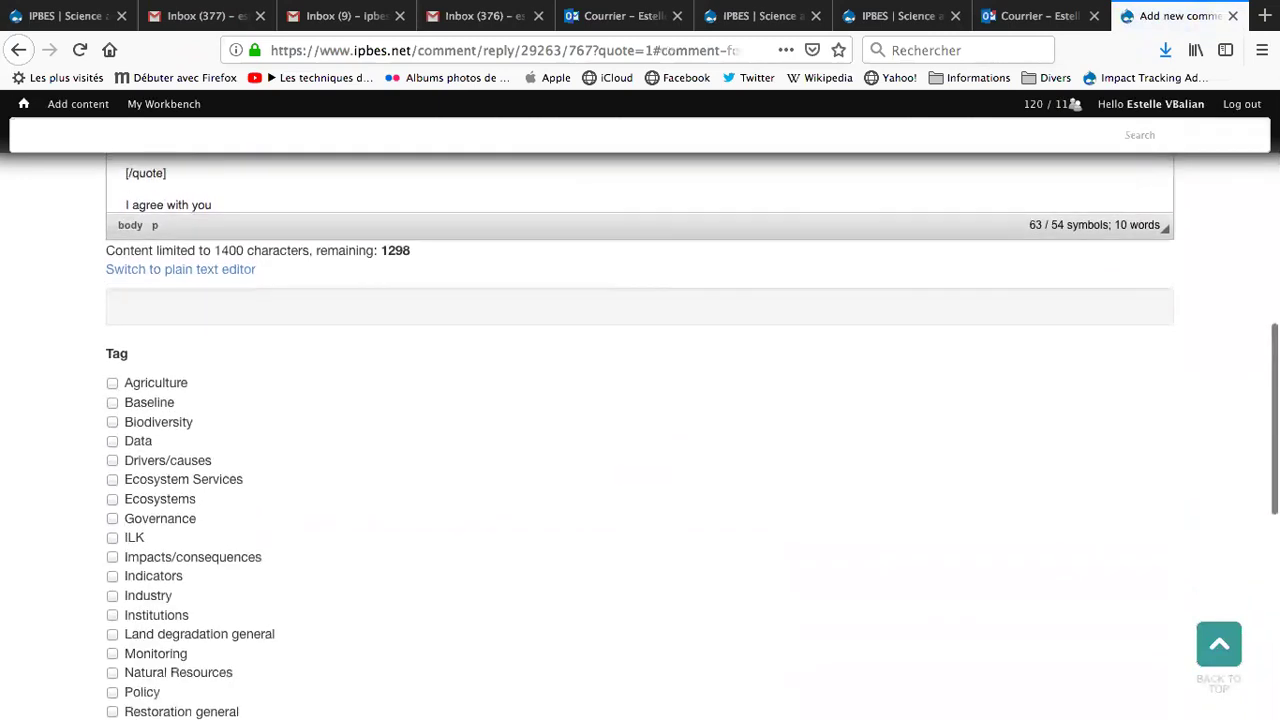
pyautogui.scroll(-3, 640, 437)
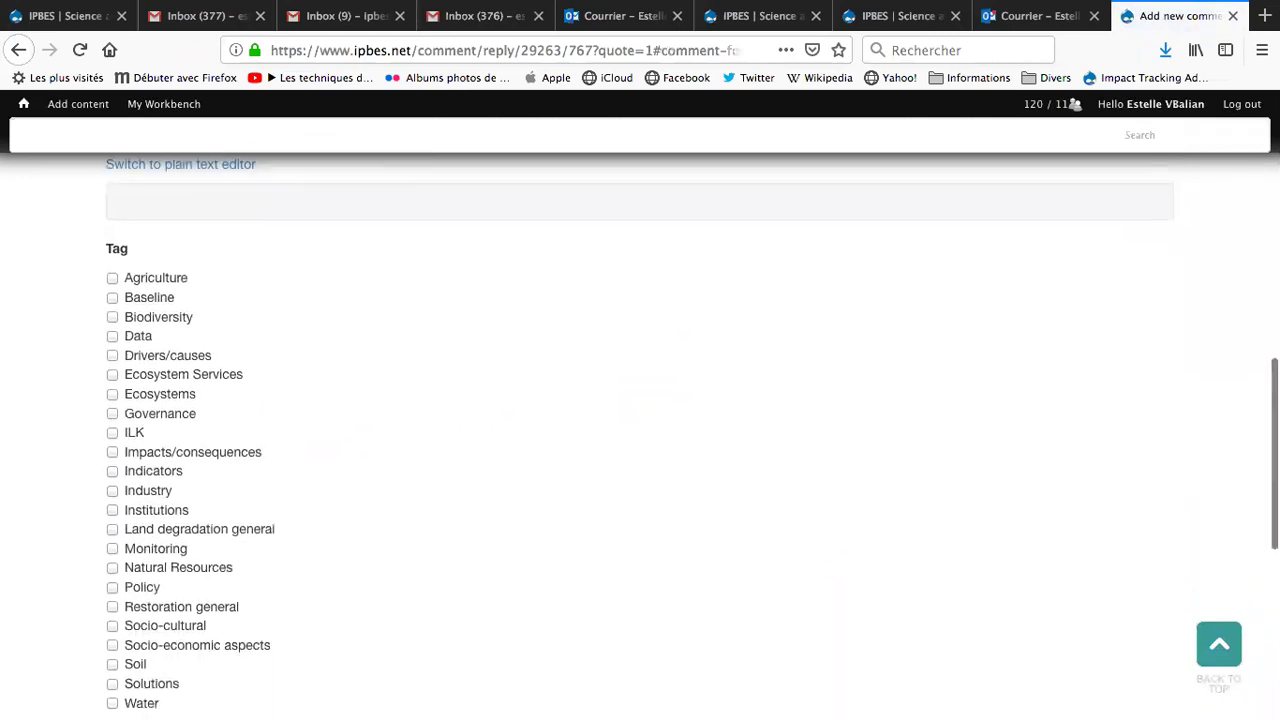
pyautogui.scroll(-4, 403, 420)
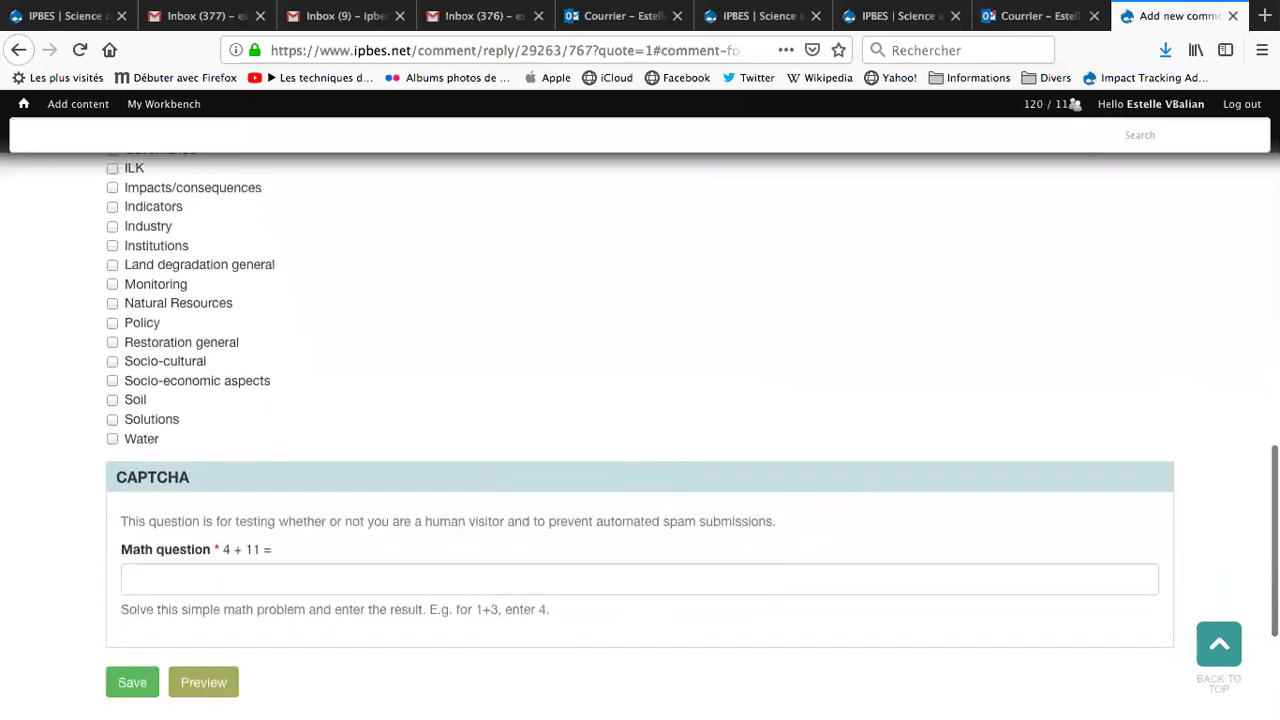
pyautogui.click(200, 486)
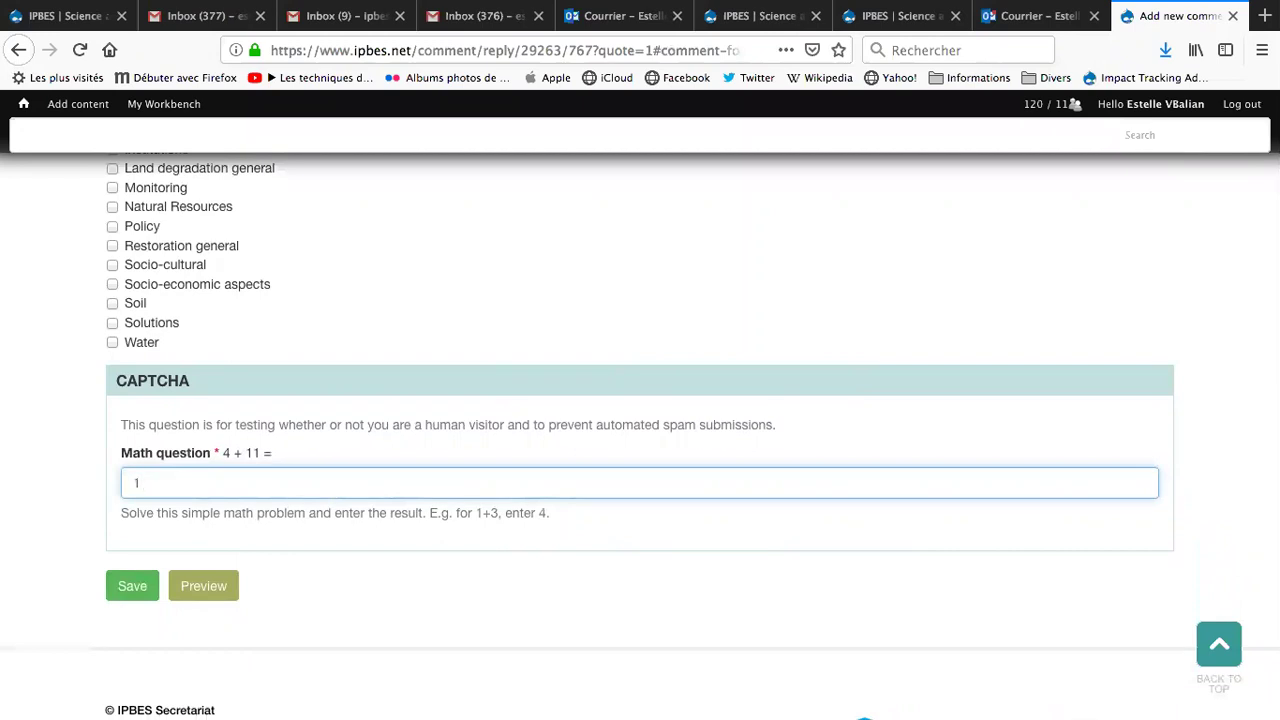
pyautogui.click(143, 592)
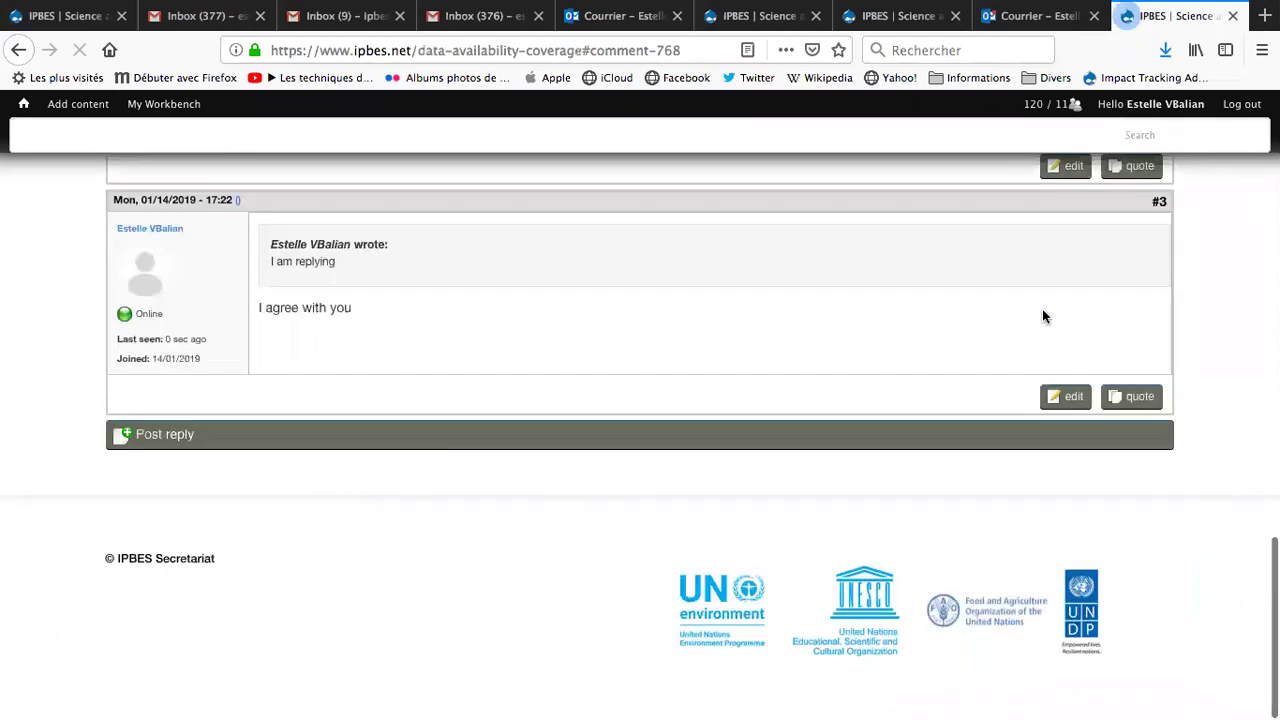
# - Open another reply form for the original post and examine the comment editor's file upload and image tools
pyautogui.scroll(5, 640, 436)
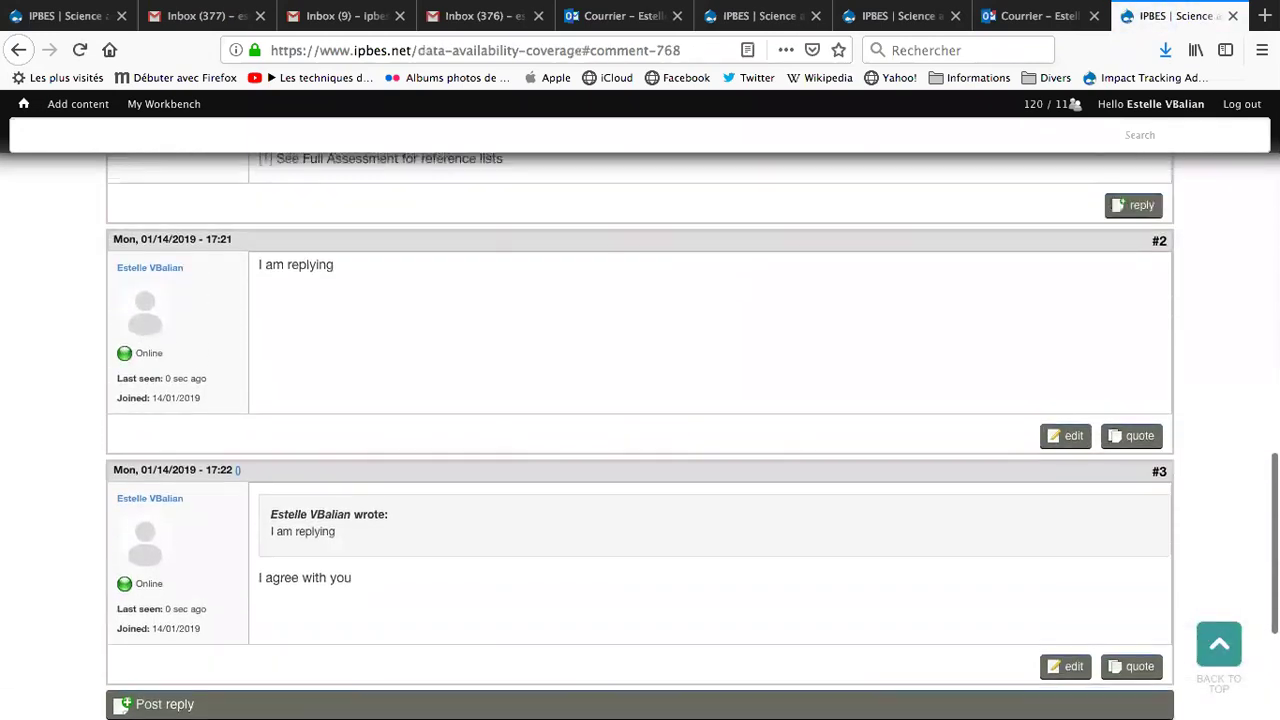
pyautogui.scroll(4, 640, 436)
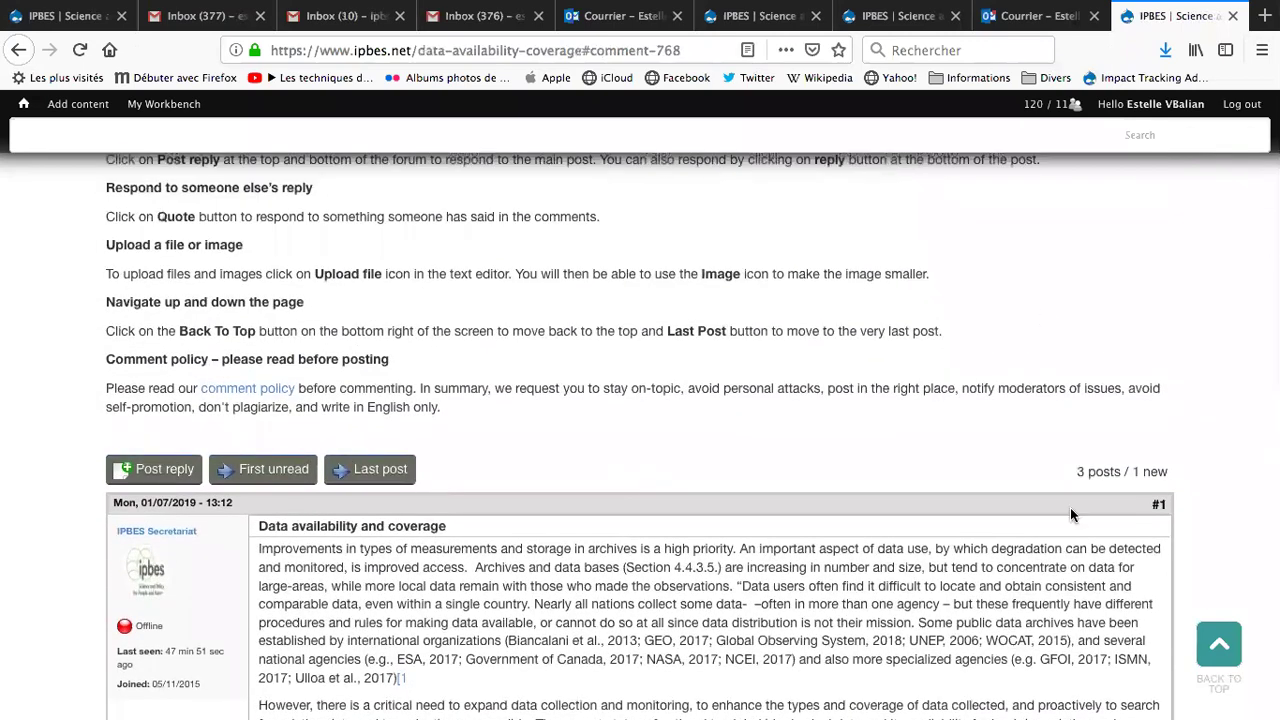
pyautogui.scroll(-4, 1220, 476)
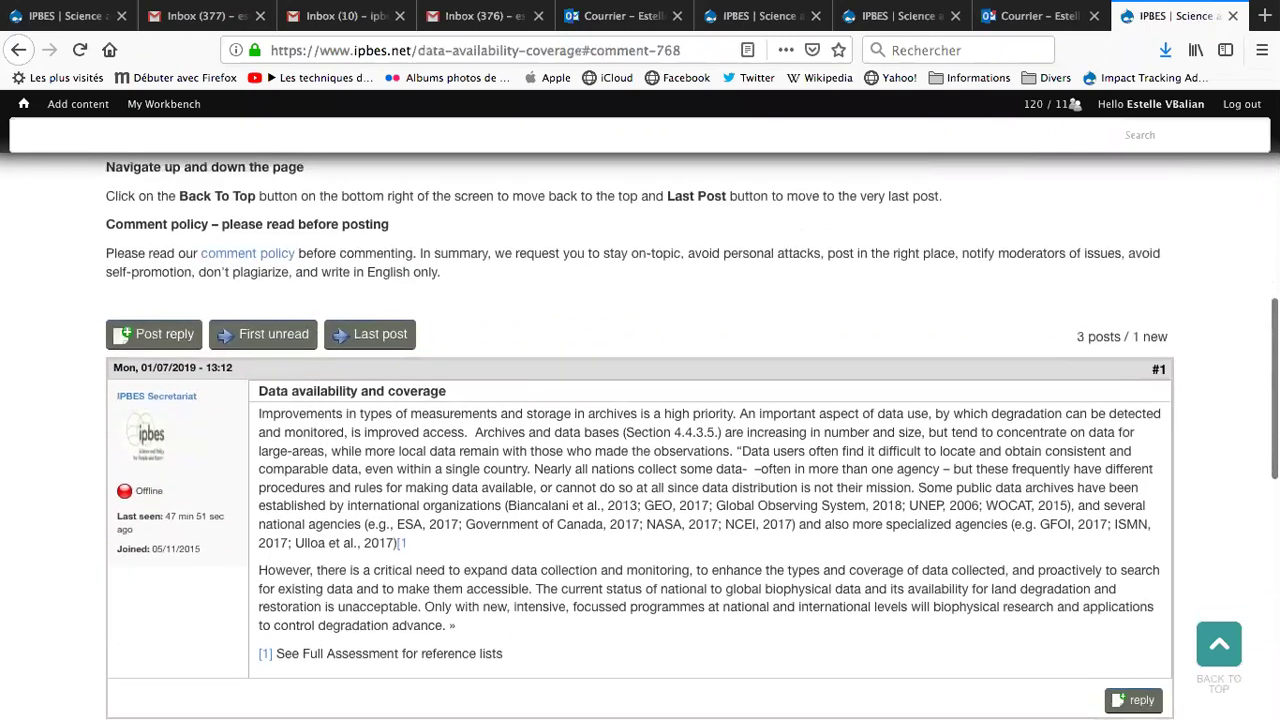
pyautogui.click(1136, 571)
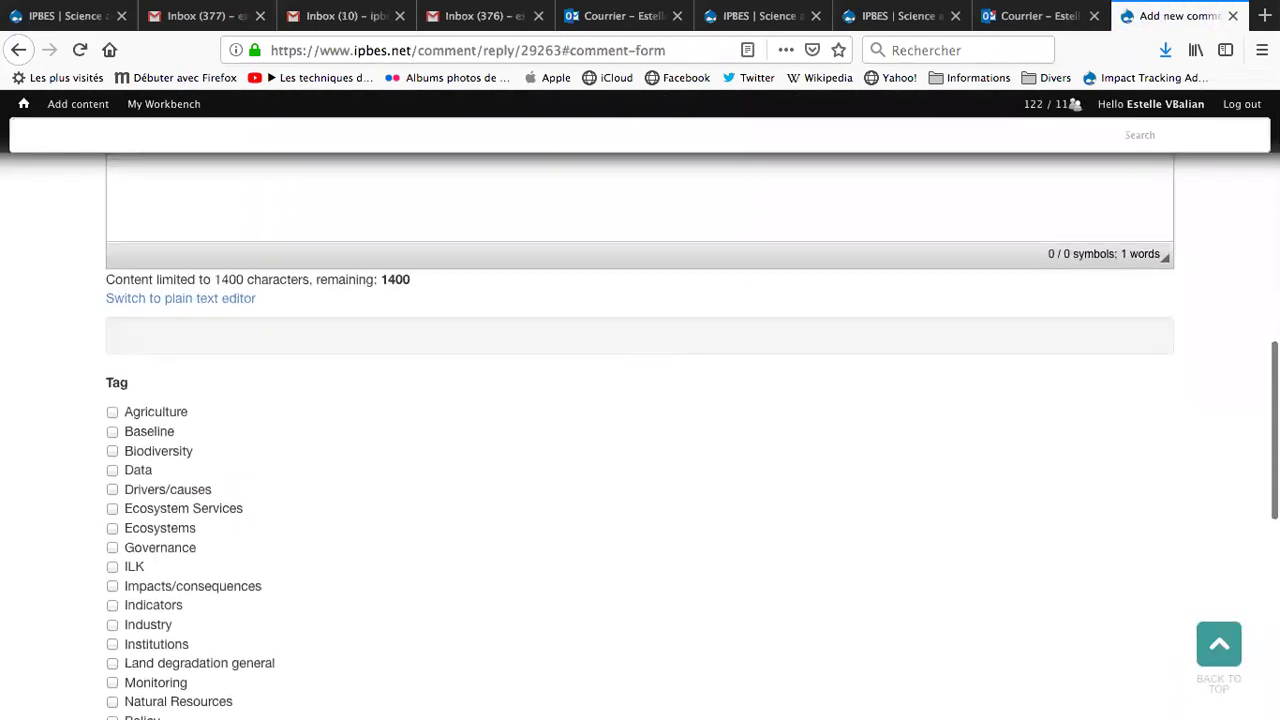
pyautogui.scroll(3, 640, 420)
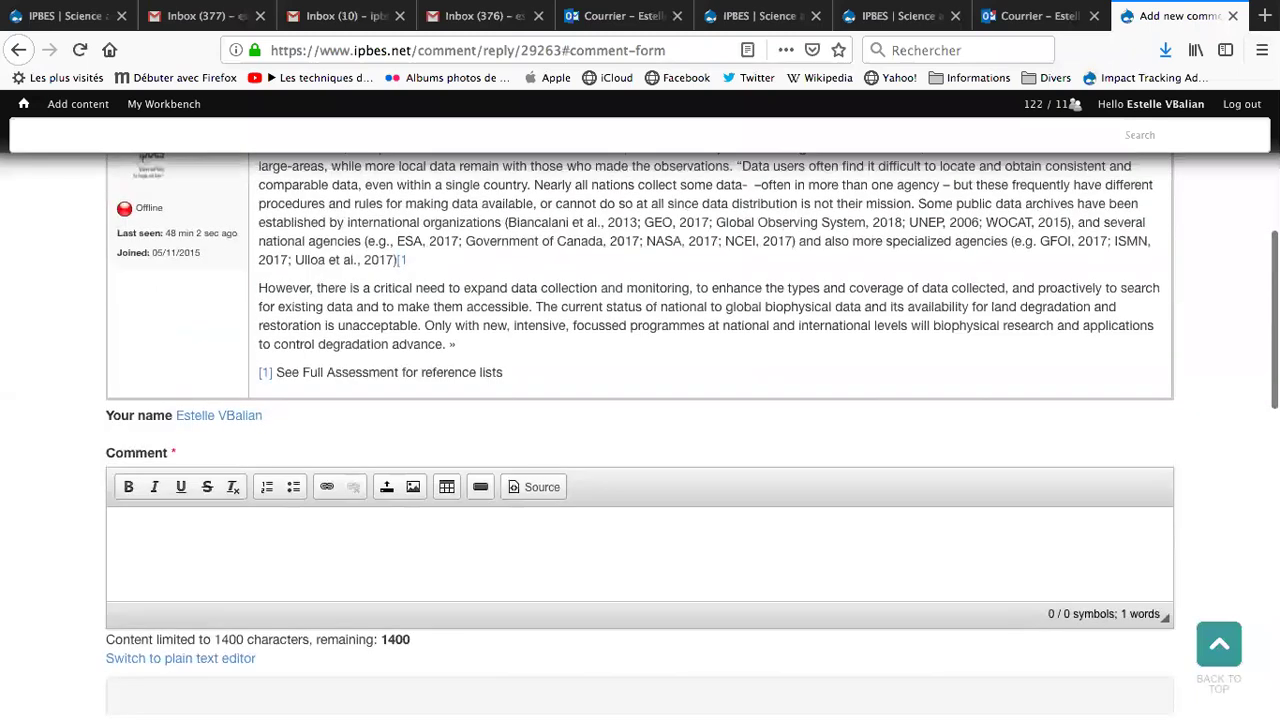
pyautogui.scroll(-1, 783, 610)
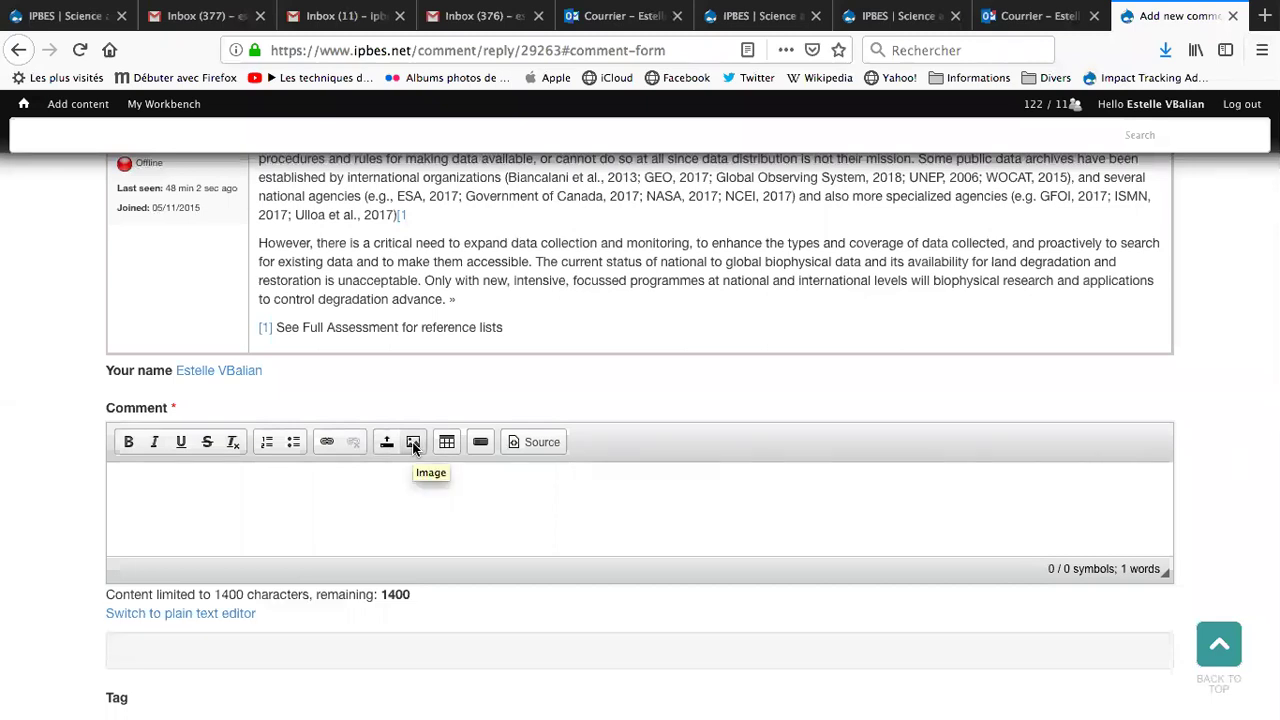
# - Leave the empty reply form, return to the Data availability and coverage topic and review its forum posting instructions
pyautogui.scroll(1, 415, 448)
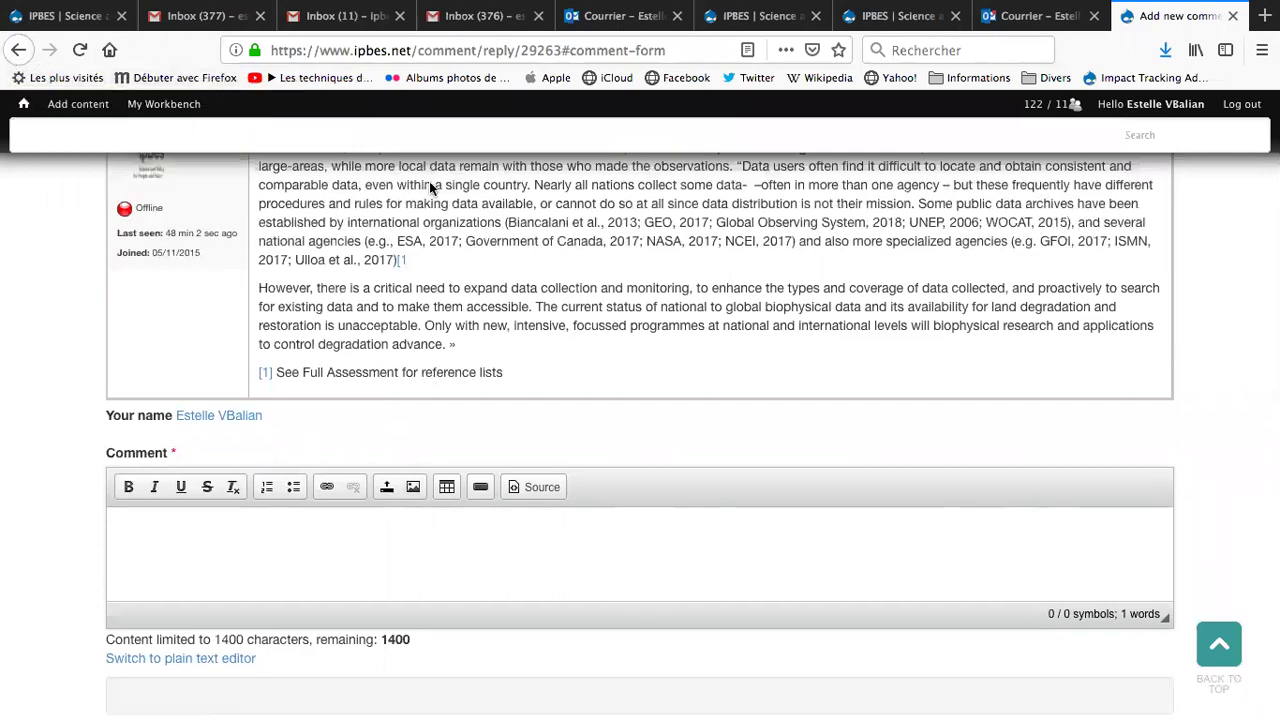
pyautogui.scroll(4, 1220, 254)
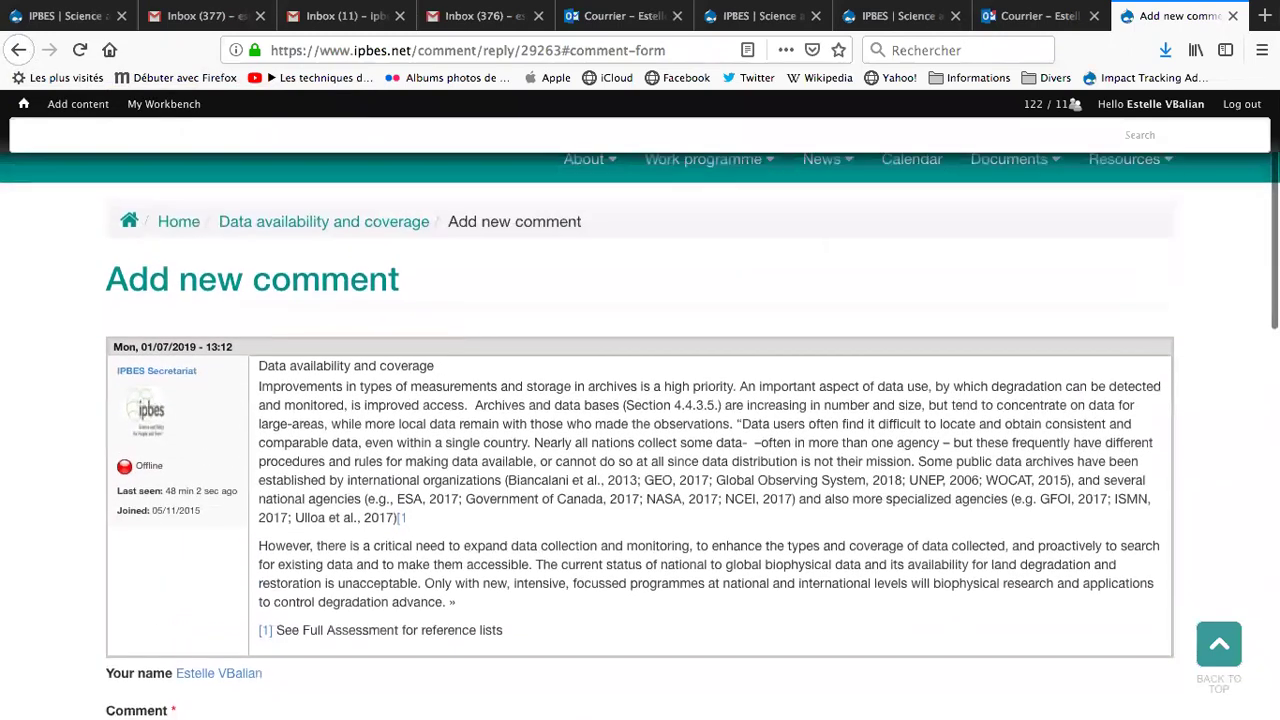
pyautogui.click(18, 50)
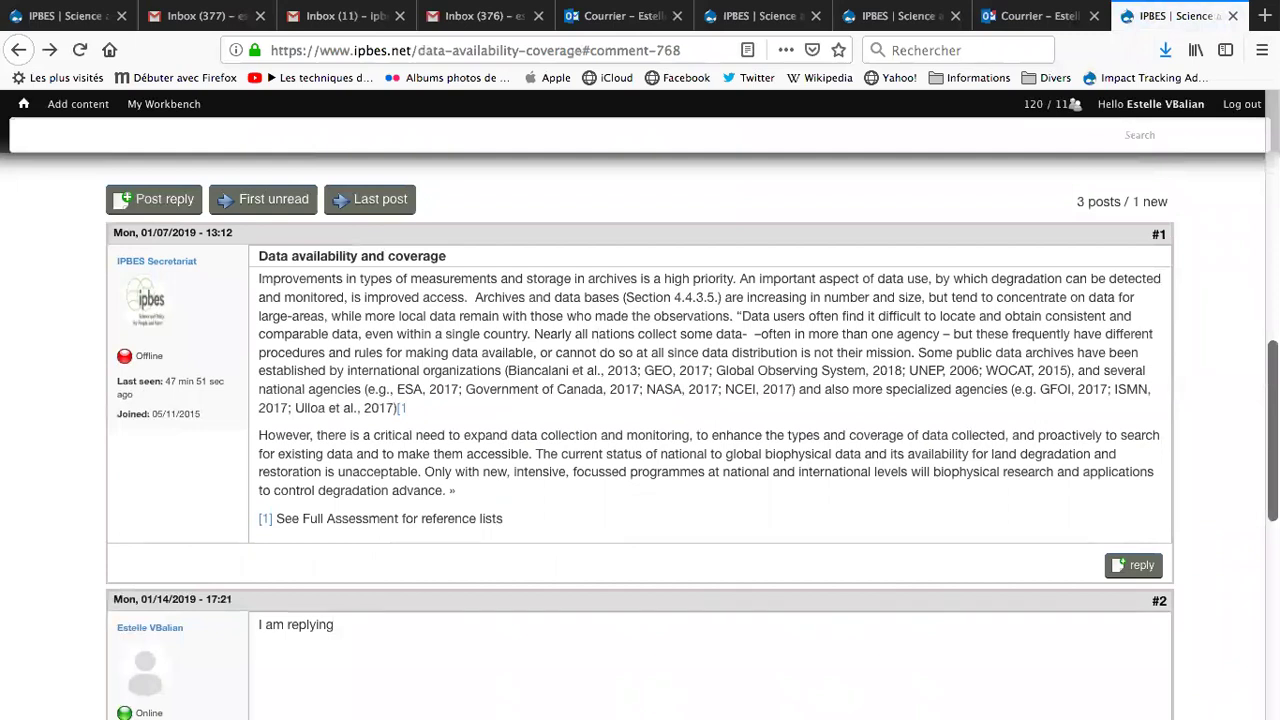
pyautogui.scroll(5, 690, 440)
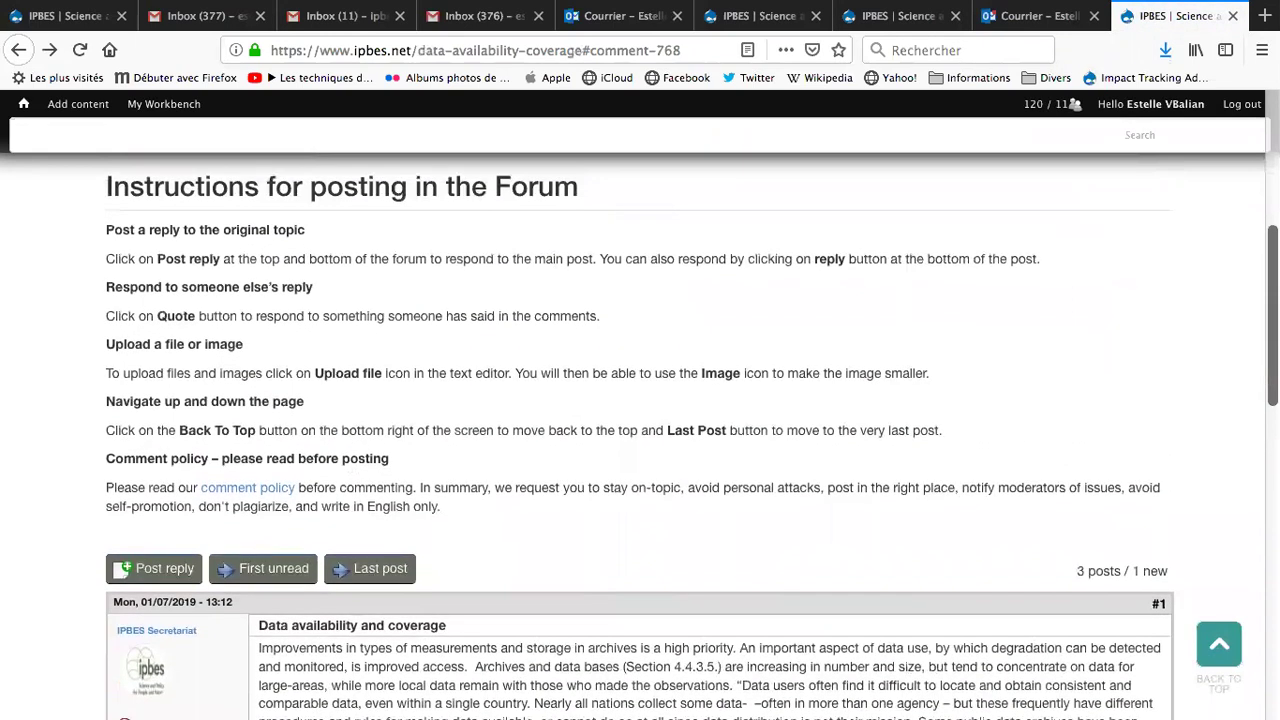
pyautogui.scroll(-1, 1164, 310)
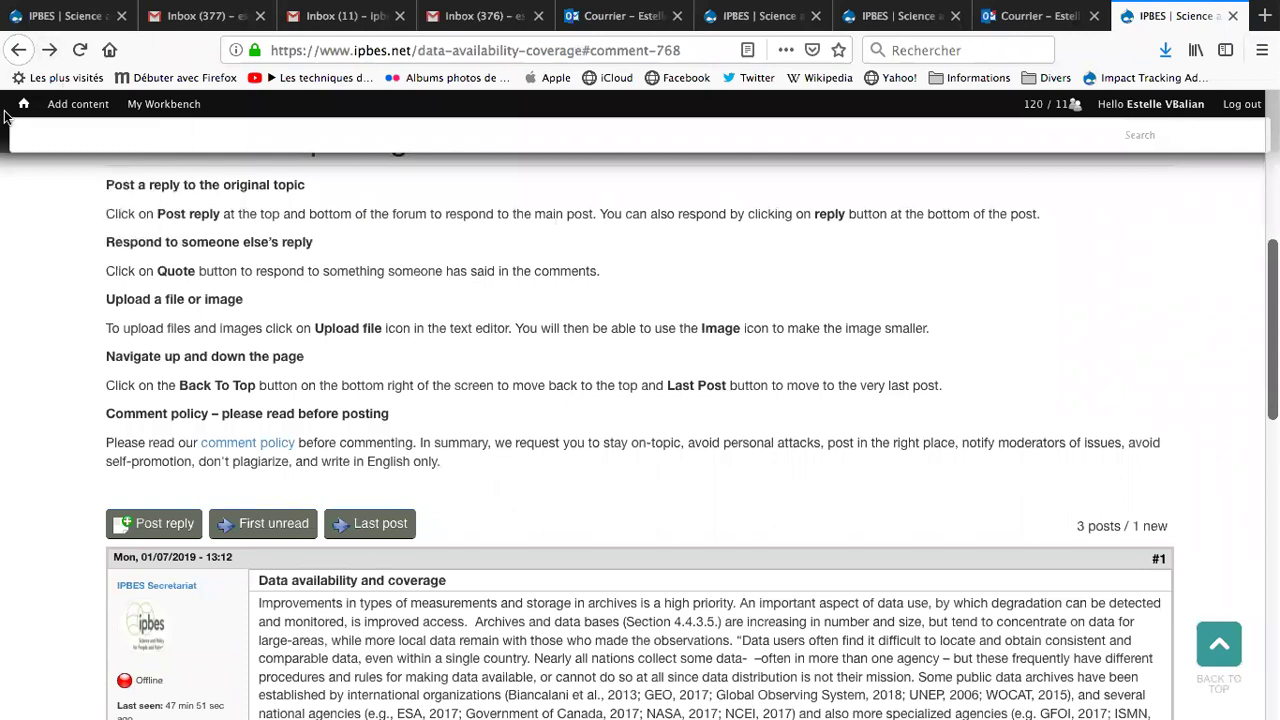
# - Return to the Data availability and coverage topic from the old comment form and open its parent forum, "1. Knowledge gaps in terms of data"
pyautogui.click(19, 50)
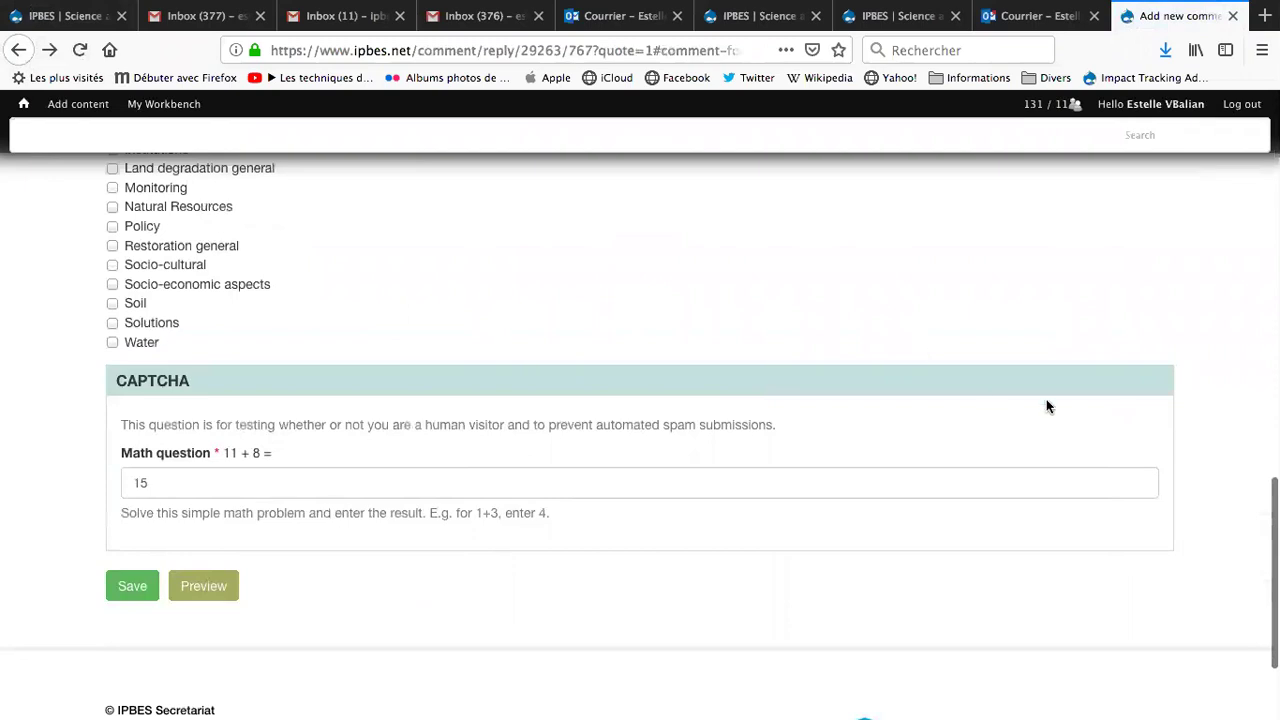
pyautogui.scroll(15, 285, 430)
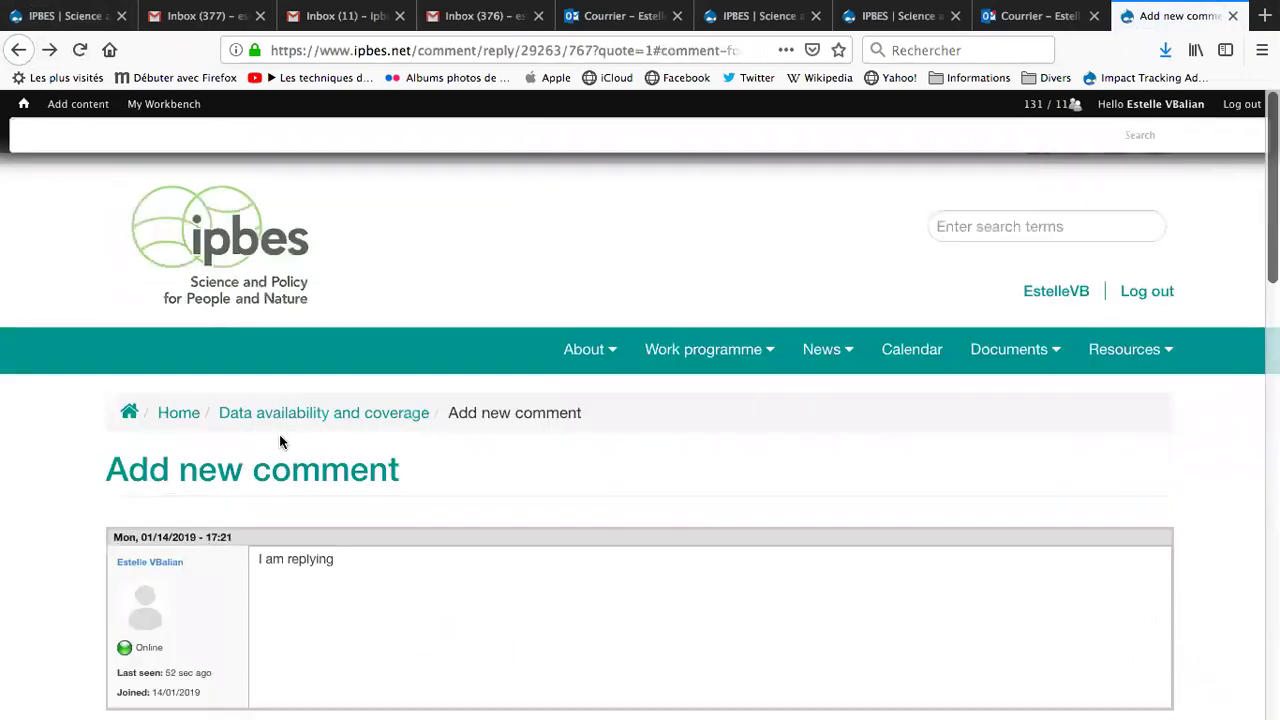
pyautogui.click(289, 420)
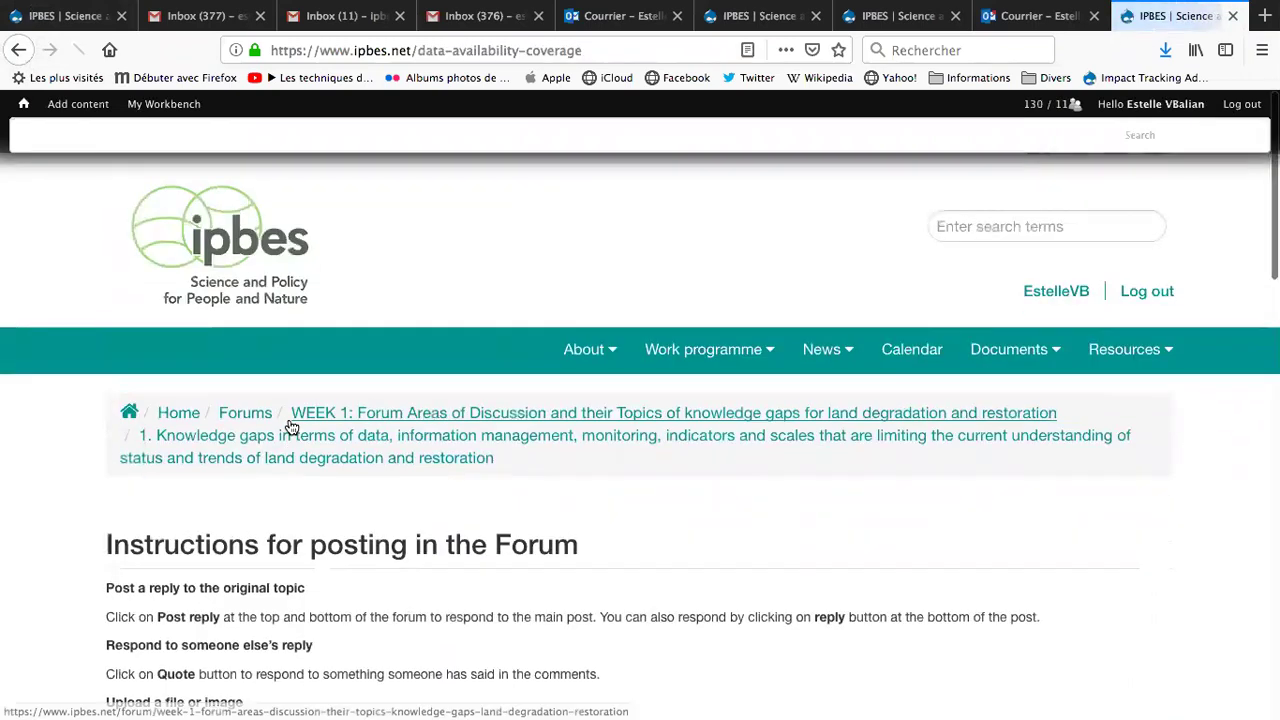
pyautogui.scroll(-1, 388, 374)
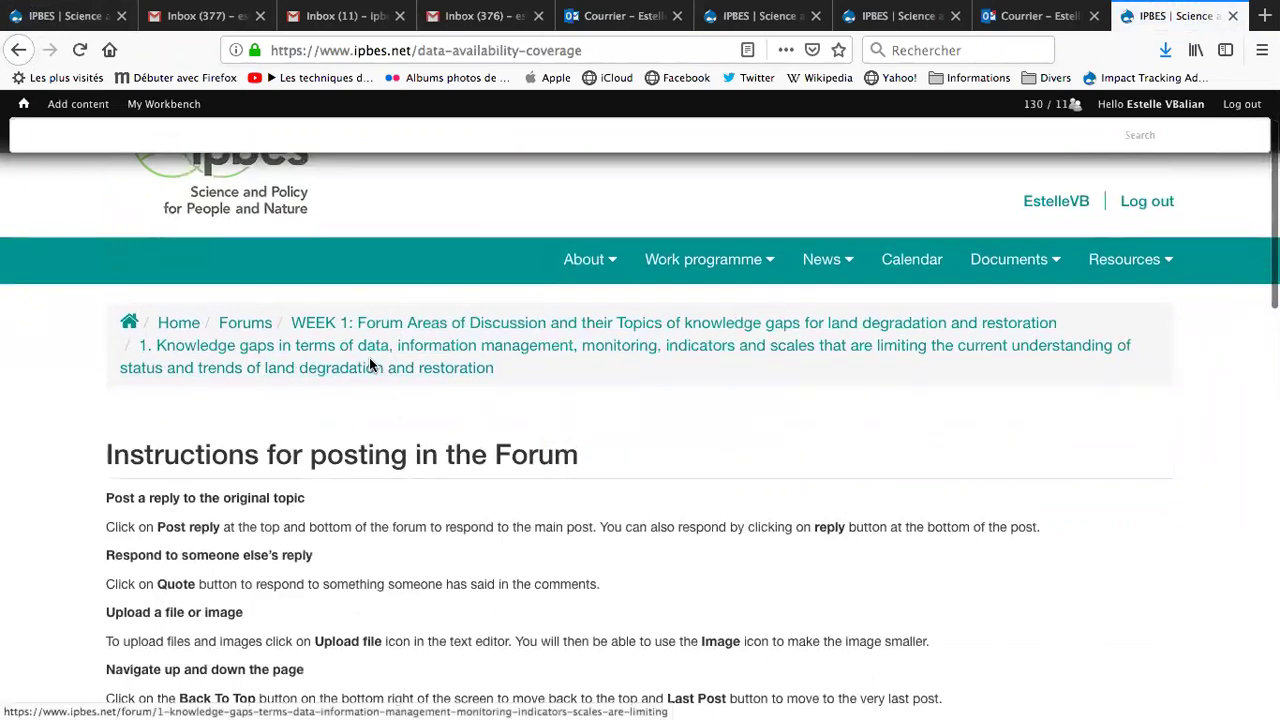
pyautogui.click(471, 355)
# - Review the forum's instructions for starting a new topic and its list of existing topics
pyautogui.scroll(-4, 471, 355)
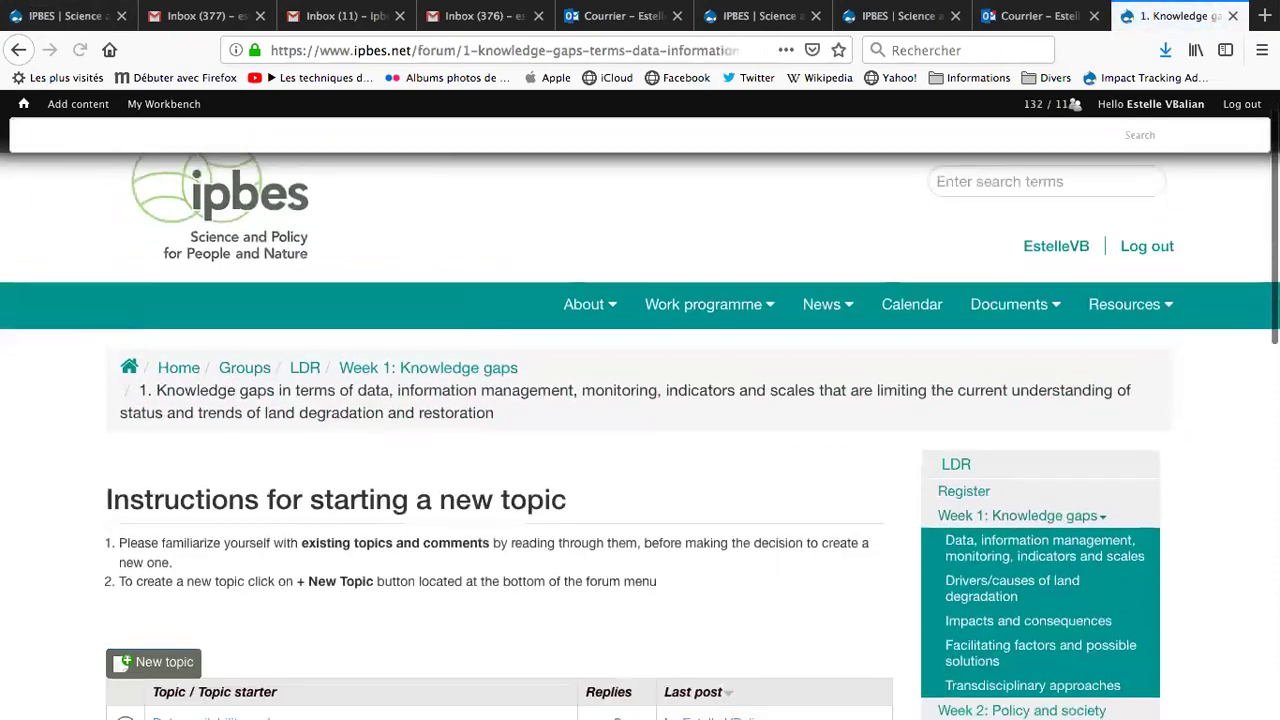
pyautogui.scroll(-2, 640, 436)
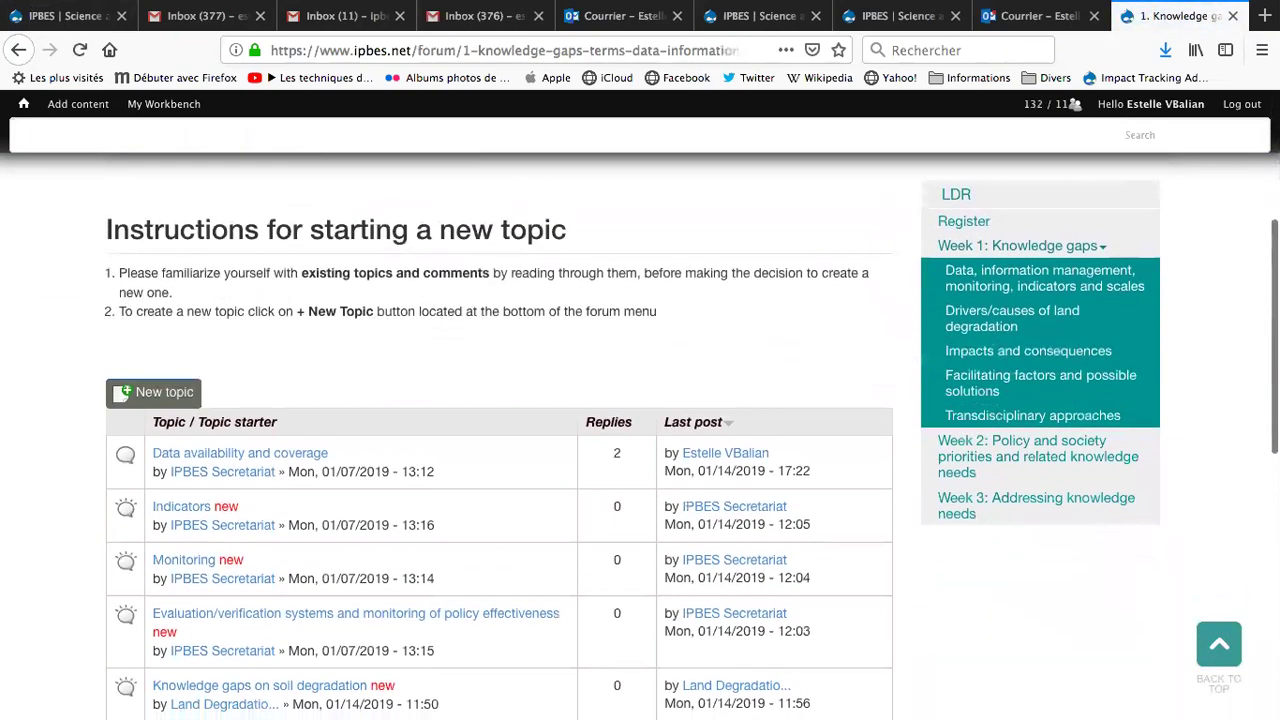
pyautogui.scroll(-1, 640, 436)
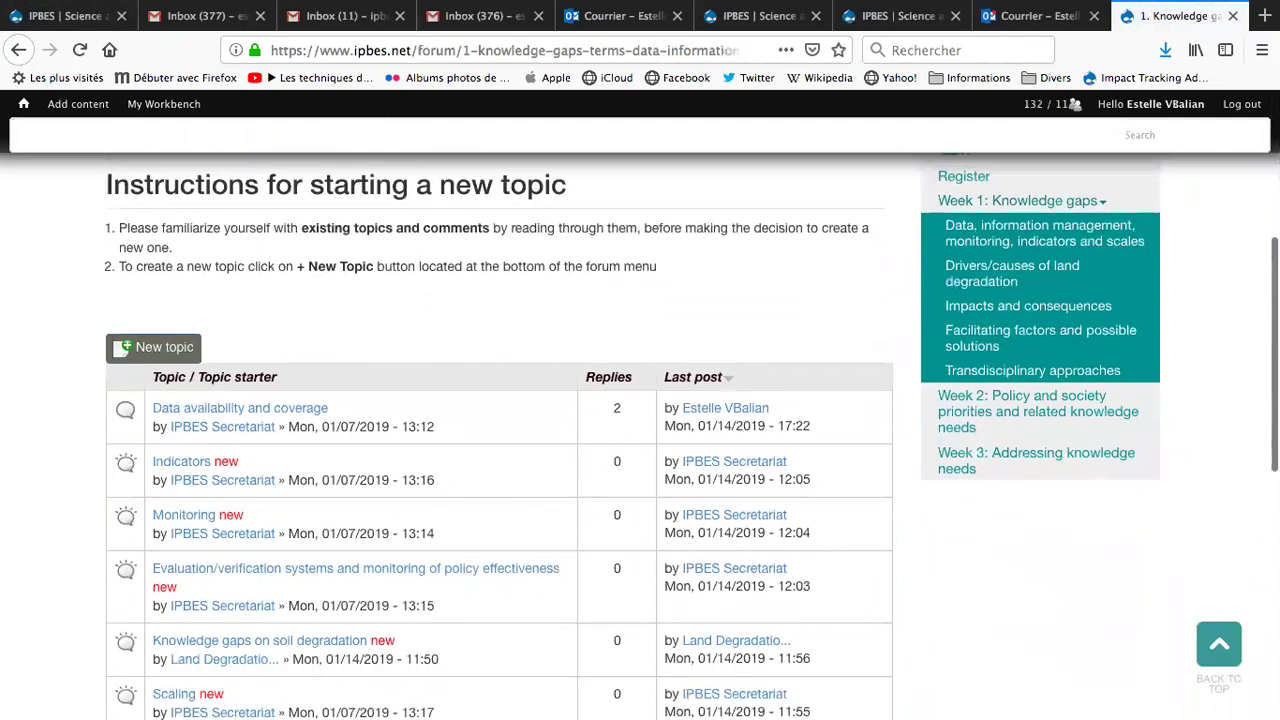
pyautogui.scroll(1, 640, 436)
pyautogui.scroll(4, 500, 400)
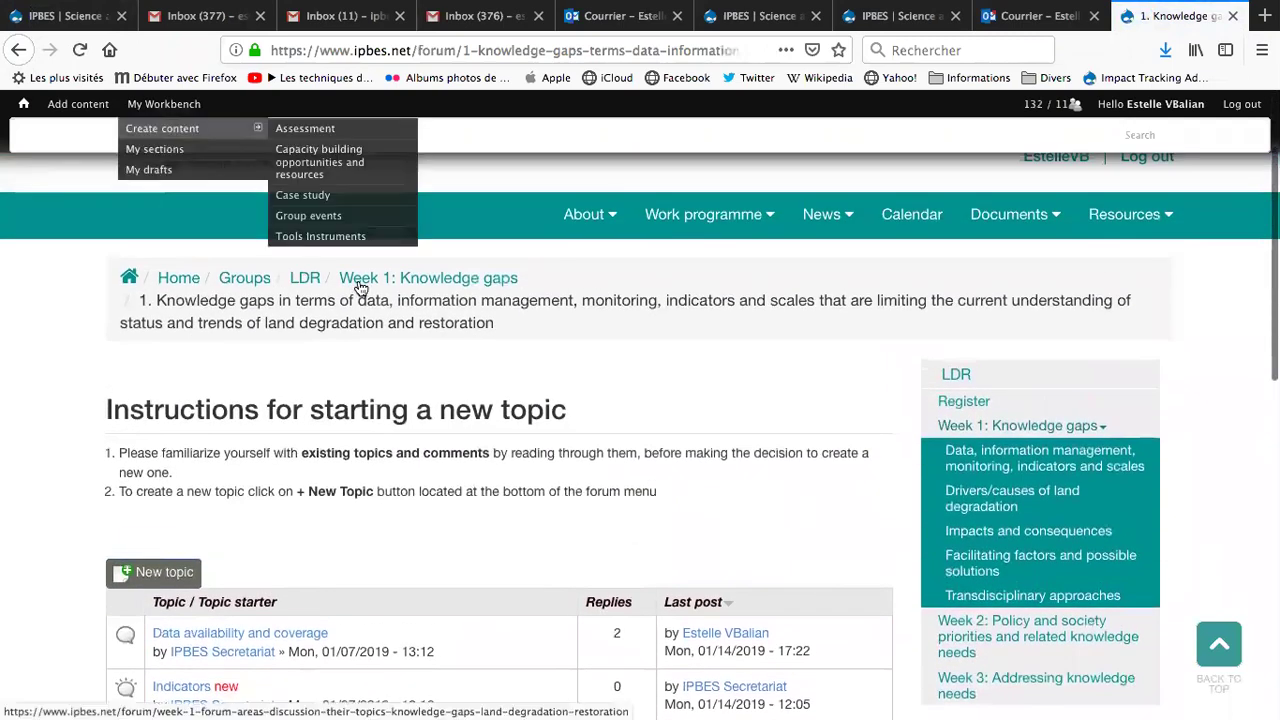
# - Open the Week 1: Knowledge gaps overview and review its description and forum areas of discussion
pyautogui.click(365, 286)
pyautogui.scroll(-2, 362, 281)
pyautogui.scroll(-6, 640, 400)
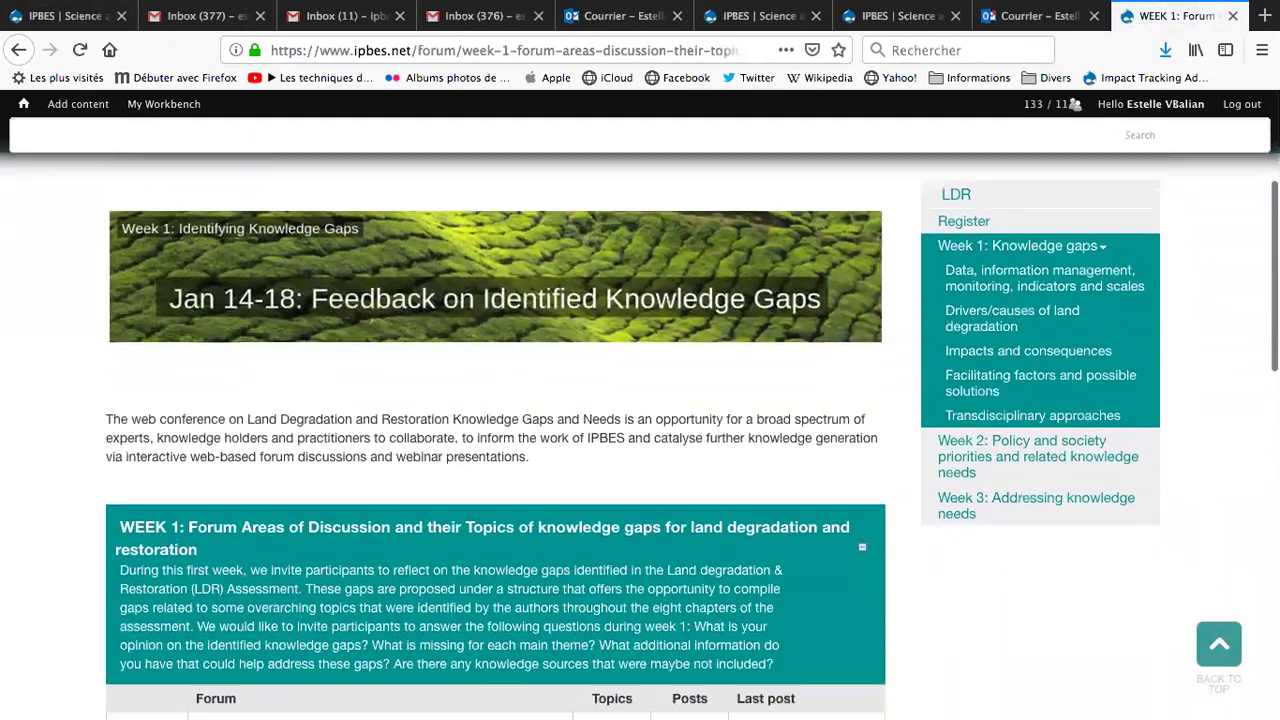
pyautogui.scroll(-3, 640, 400)
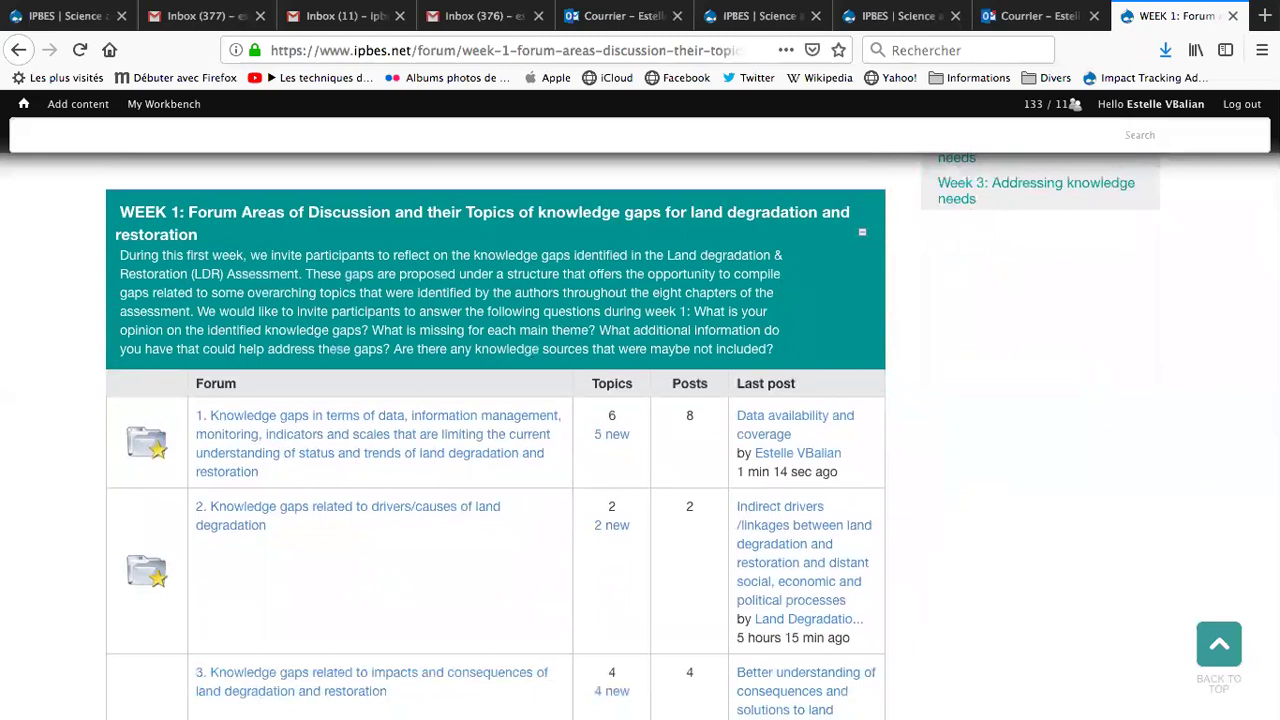
pyautogui.scroll(-3, 300, 285)
# - Open forum 1 on data, information management and monitoring knowledge gaps, and start a new topic below its topic list
pyautogui.click(300, 282)
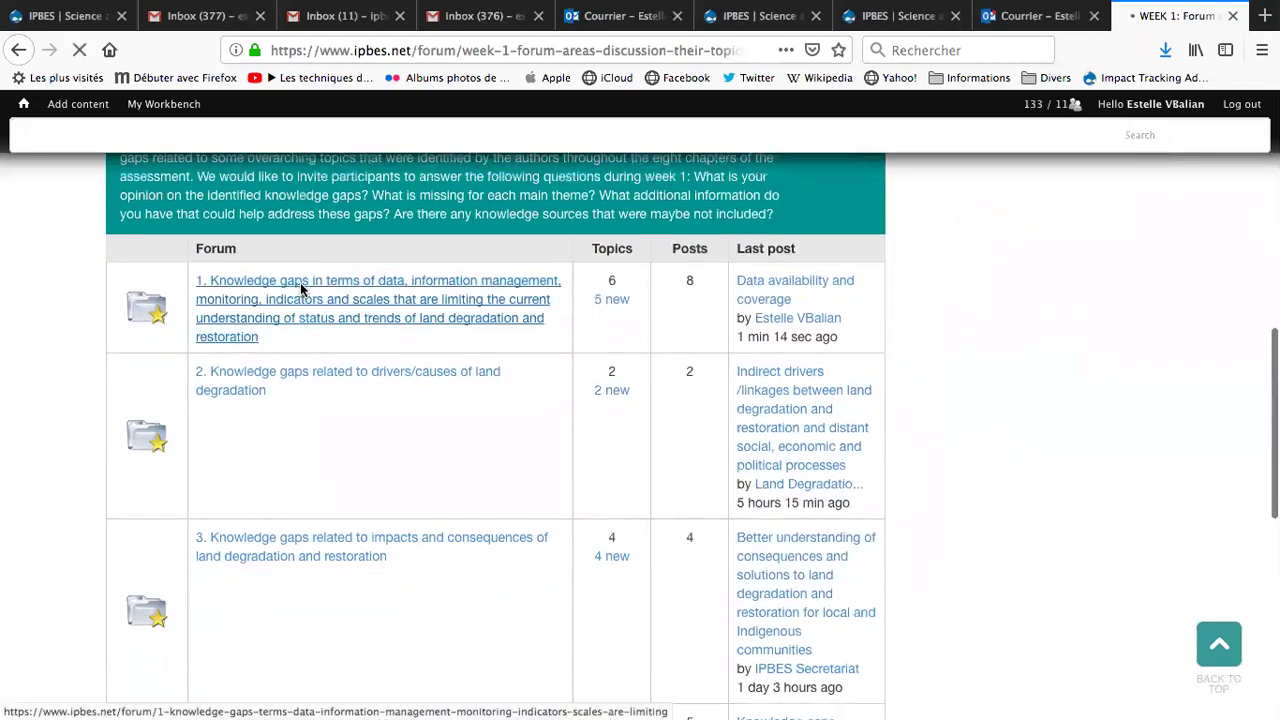
pyautogui.scroll(-5, 300, 286)
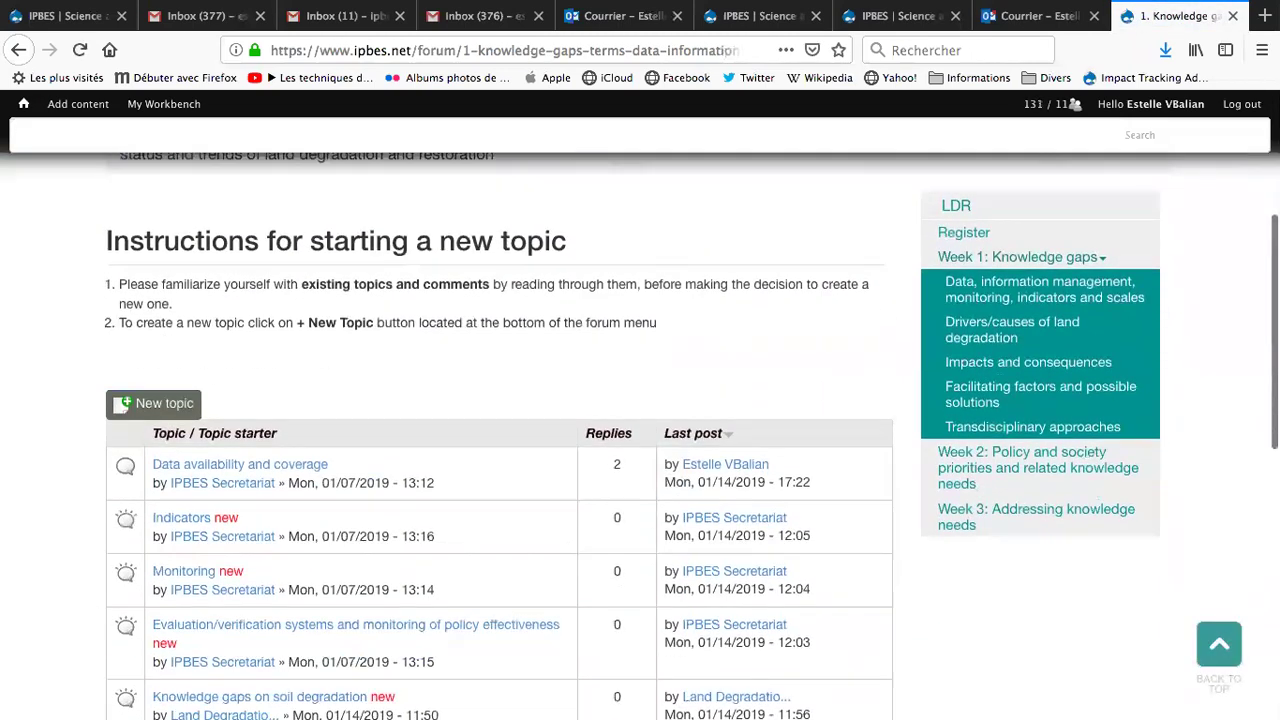
pyautogui.scroll(-4, 500, 436)
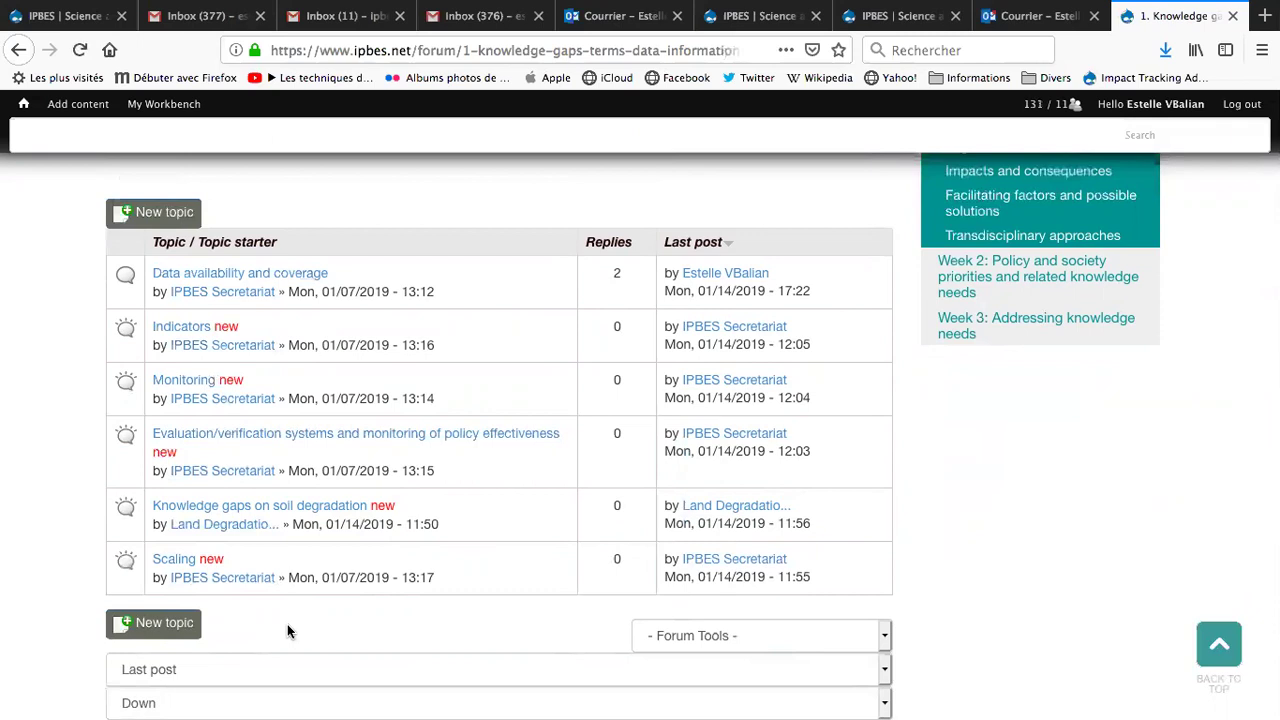
pyautogui.click(177, 629)
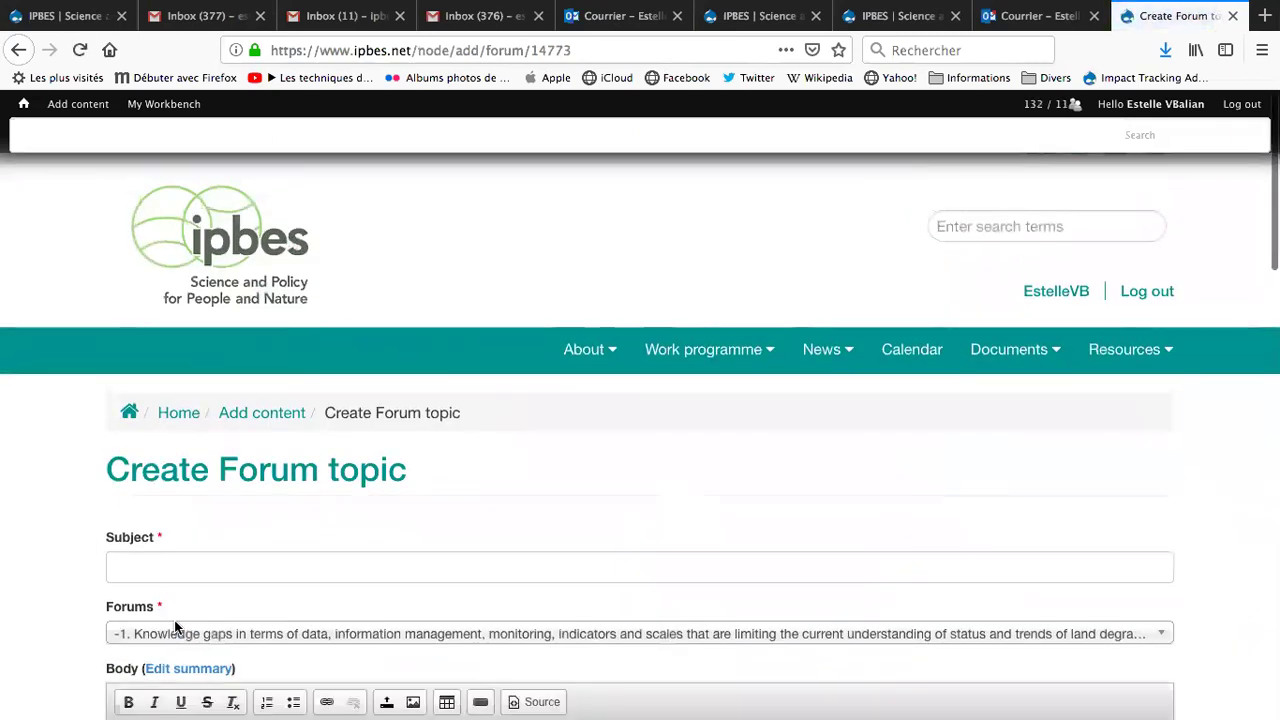
# - Examine the new topic form's Subject field and available Forums choices, keeping the preselected forum
pyautogui.scroll(-5, 640, 440)
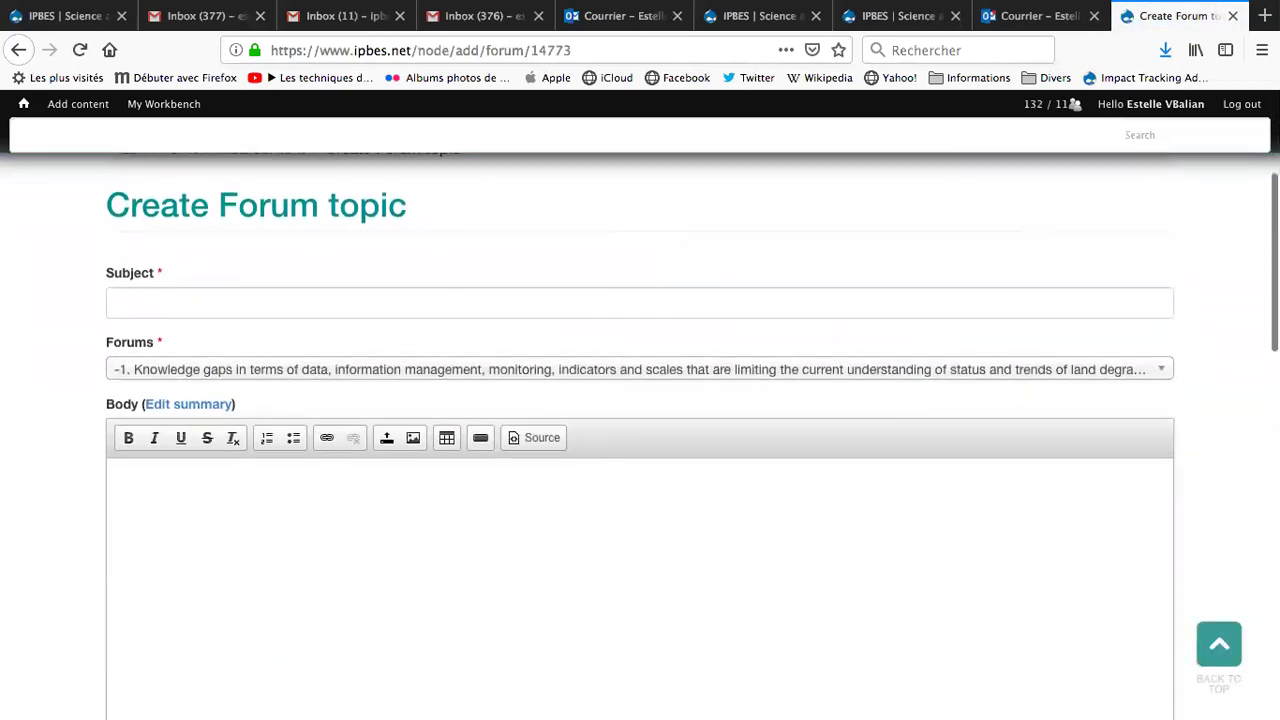
pyautogui.scroll(-1, 640, 440)
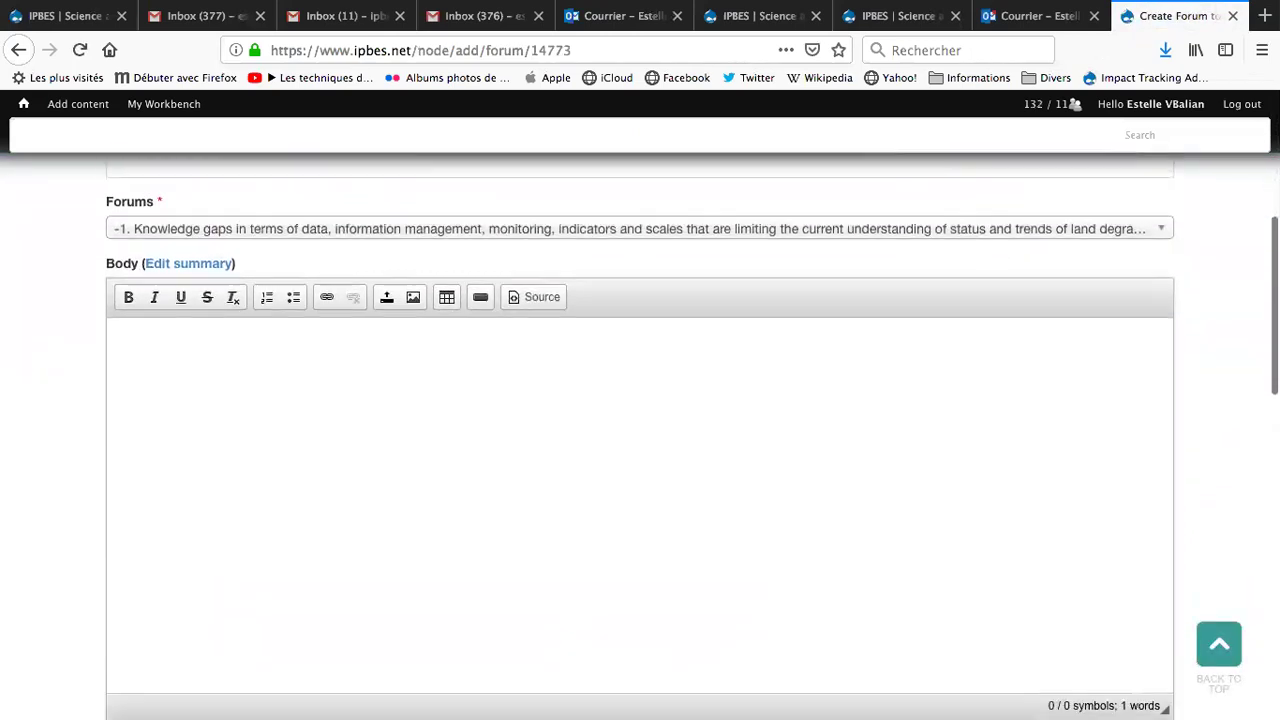
pyautogui.click(241, 230)
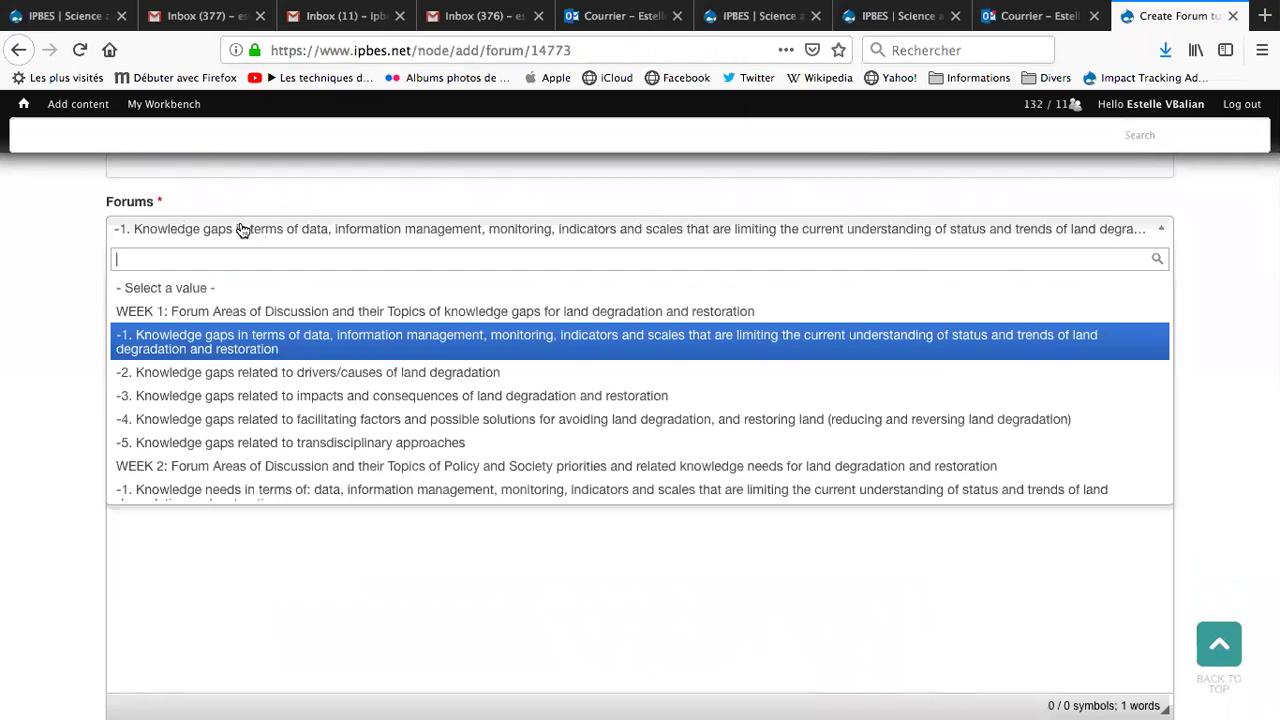
pyautogui.click(72, 342)
# - Examine the rest of the topic form: body editor, Groups audience choices, visibility, access control and CAPTCHA question
pyautogui.scroll(-4, 72, 342)
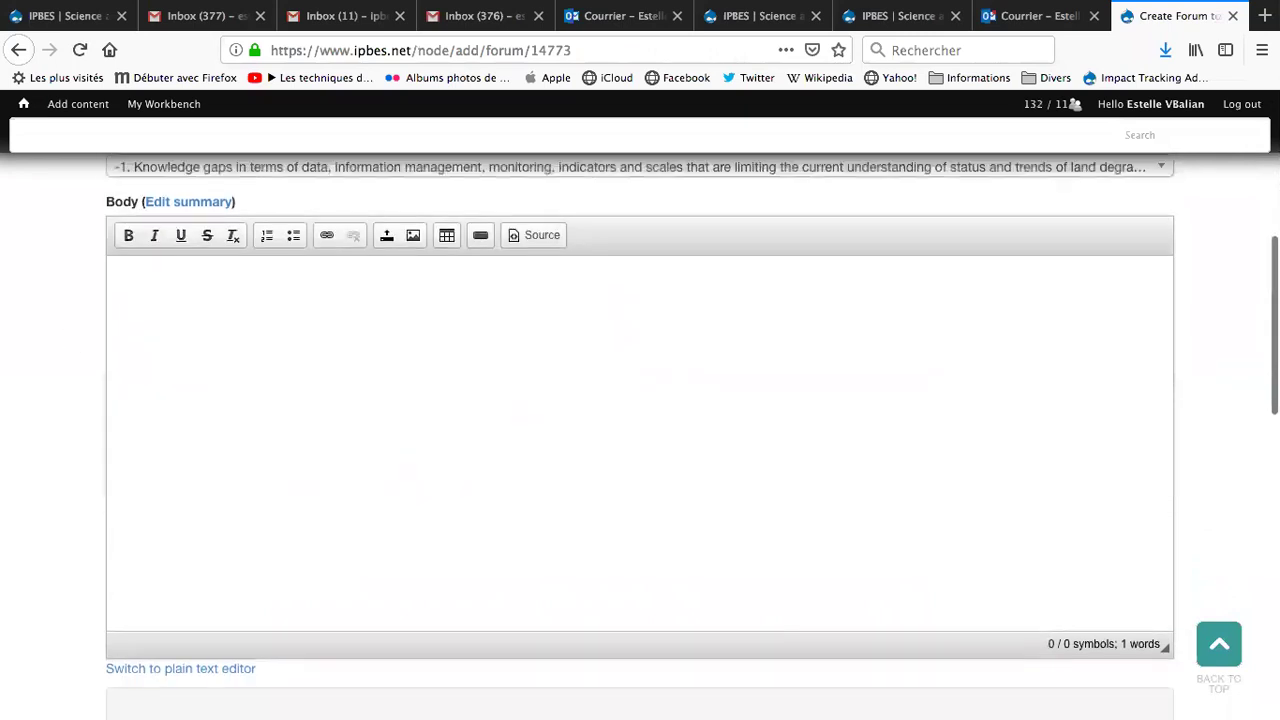
pyautogui.scroll(-5, 134, 240)
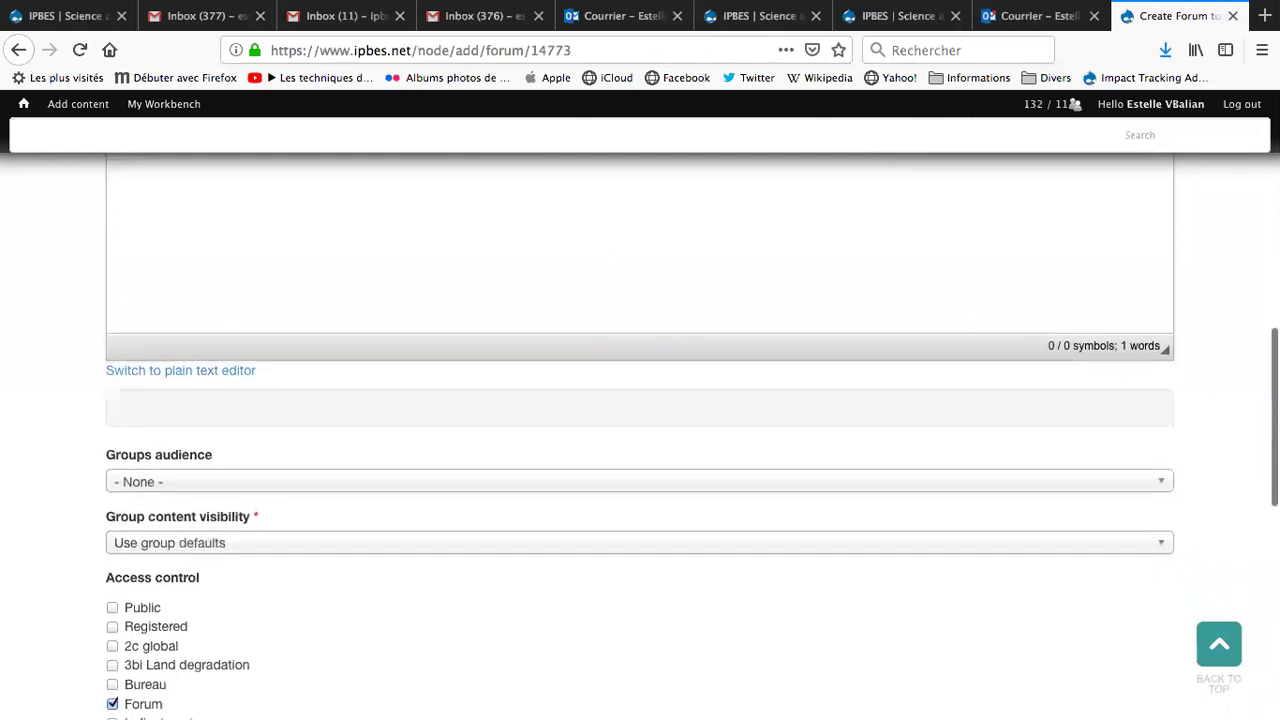
pyautogui.click(179, 396)
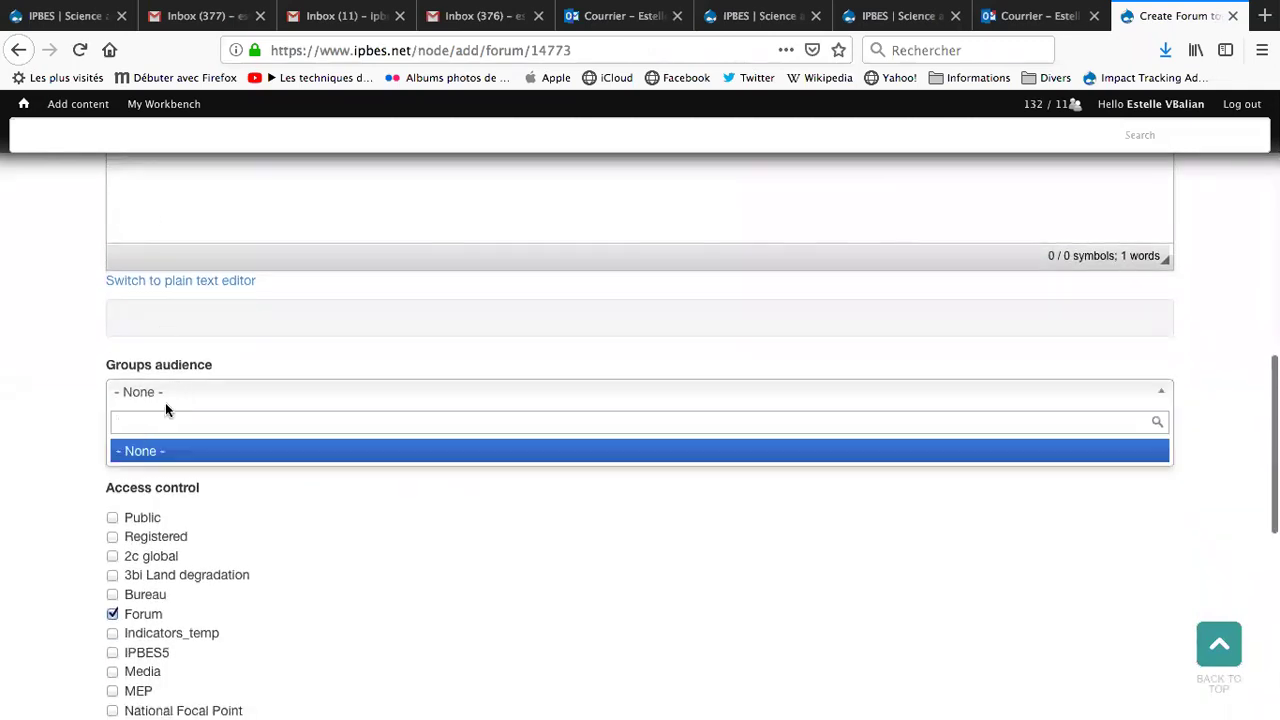
pyautogui.click(41, 491)
pyautogui.scroll(-4, 41, 490)
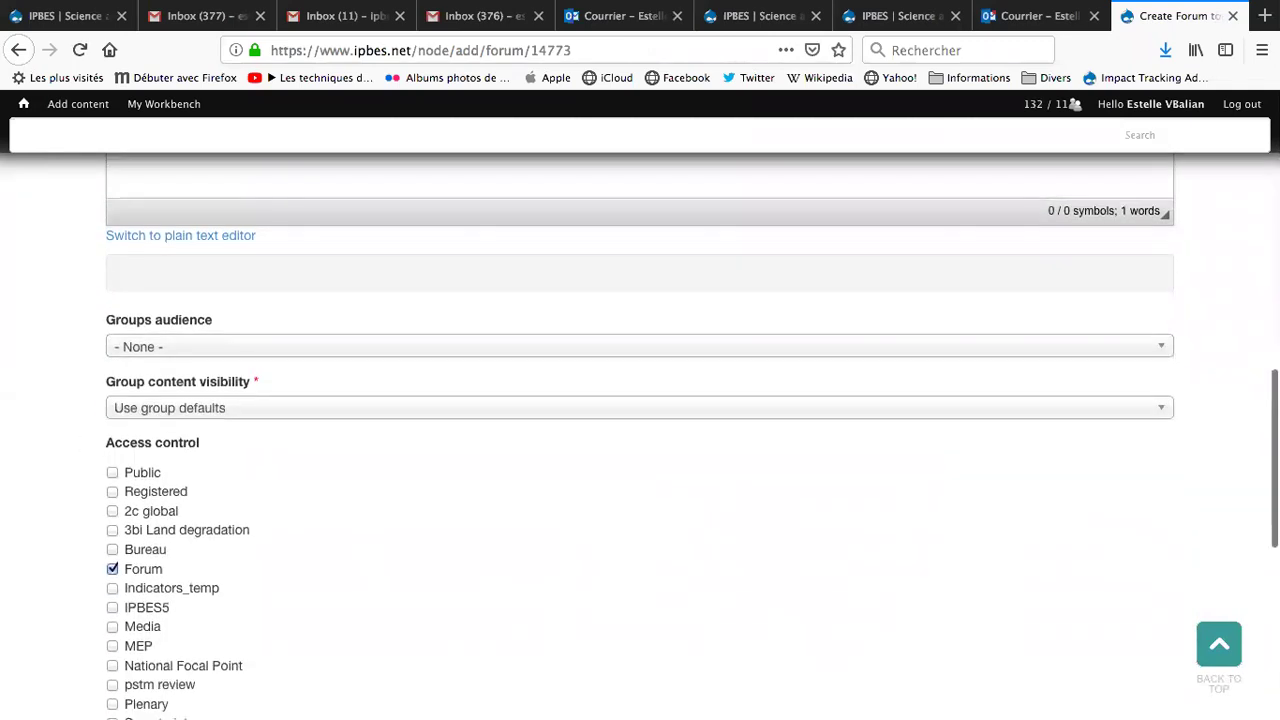
pyautogui.scroll(-2, 640, 437)
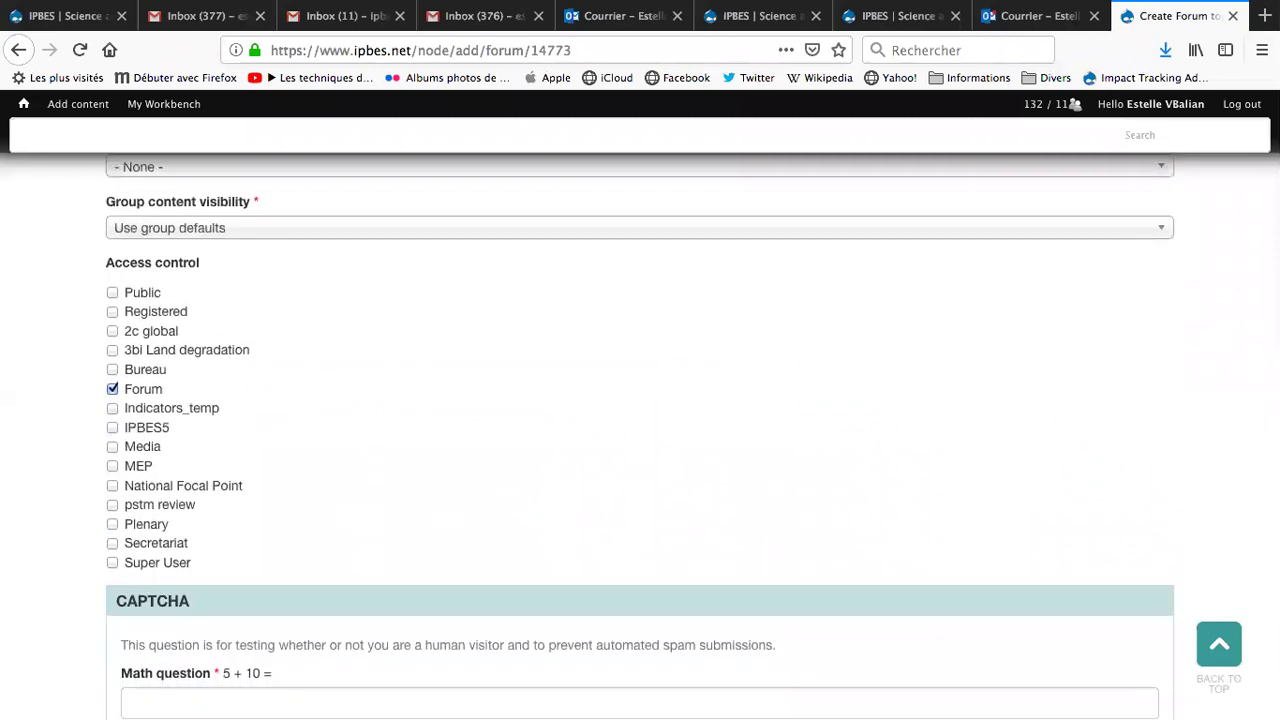
pyautogui.scroll(-1, 640, 437)
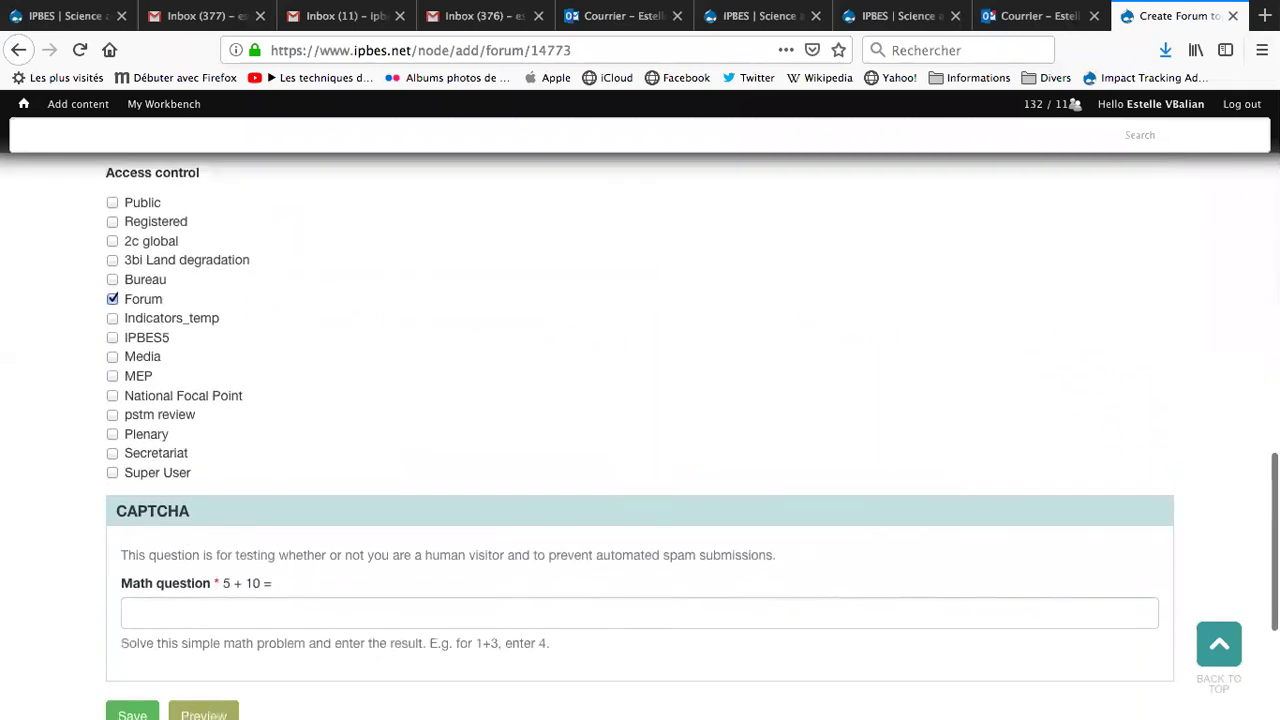
pyautogui.scroll(-4, 640, 437)
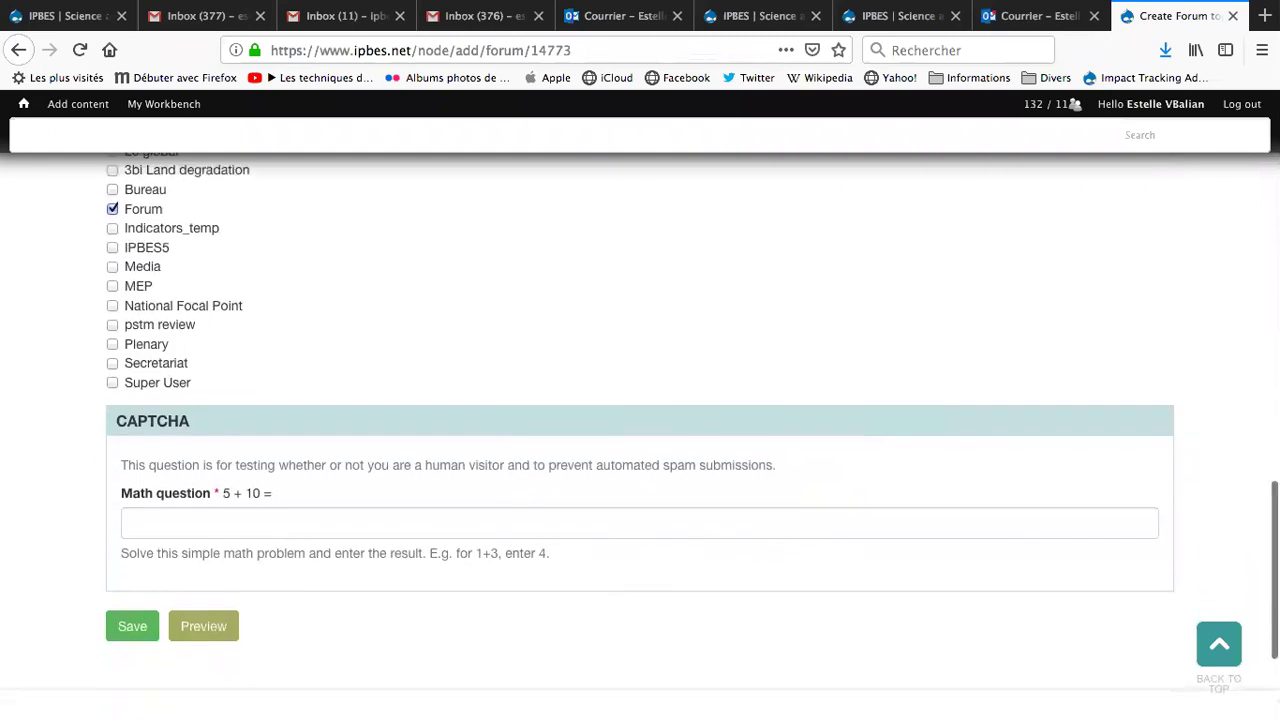
pyautogui.scroll(-1, 640, 437)
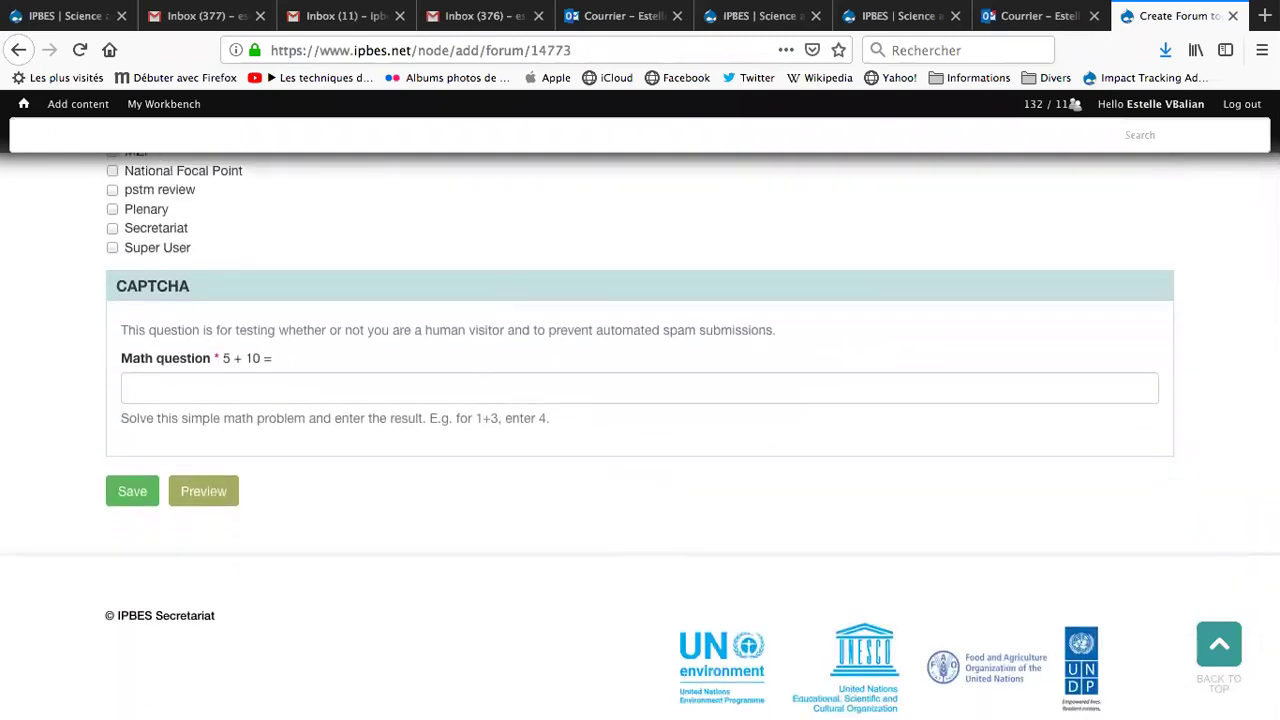
# - Leave the new topic form without saving and go to the Land Degradation and Restoration (LDR) group page
pyautogui.click(18, 50)
pyautogui.moveTo(1273, 440); pyautogui.dragTo(1273, 286)
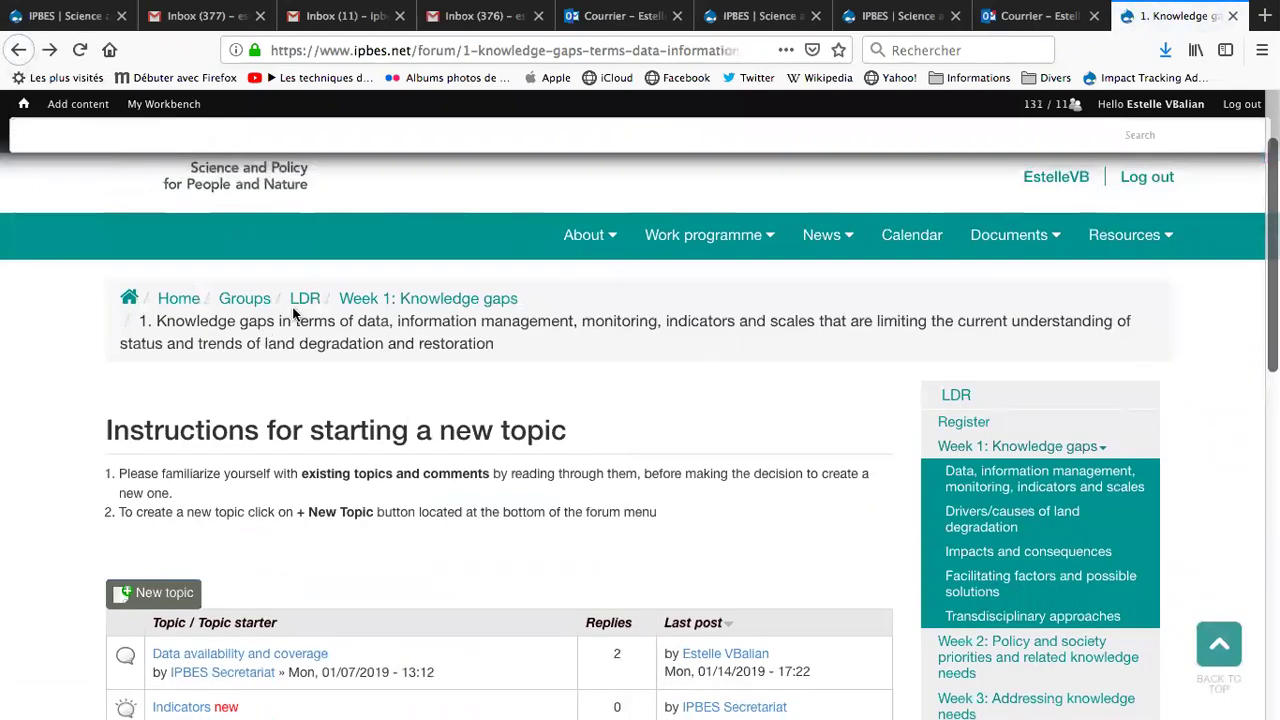
pyautogui.click(306, 299)
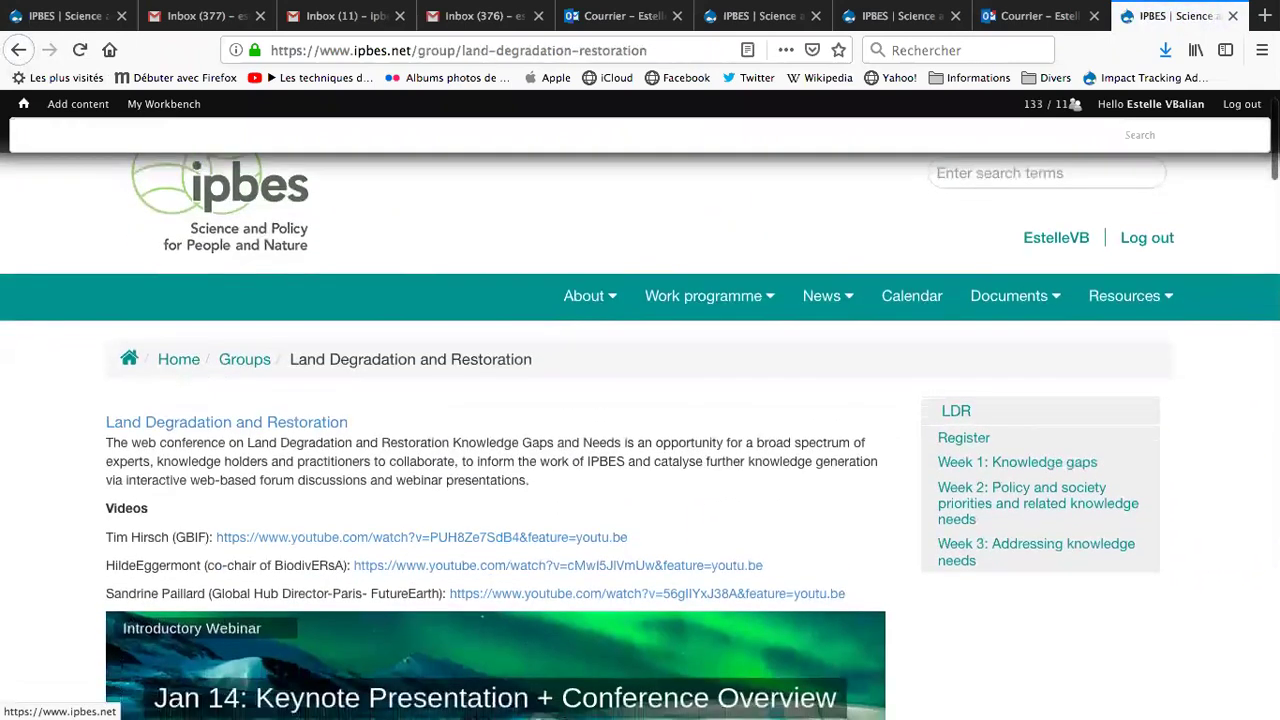
# - Review the group page's conference description, video links, webinar and weekly banners, and the links to each week's forums
pyautogui.scroll(-2, 1046, 446)
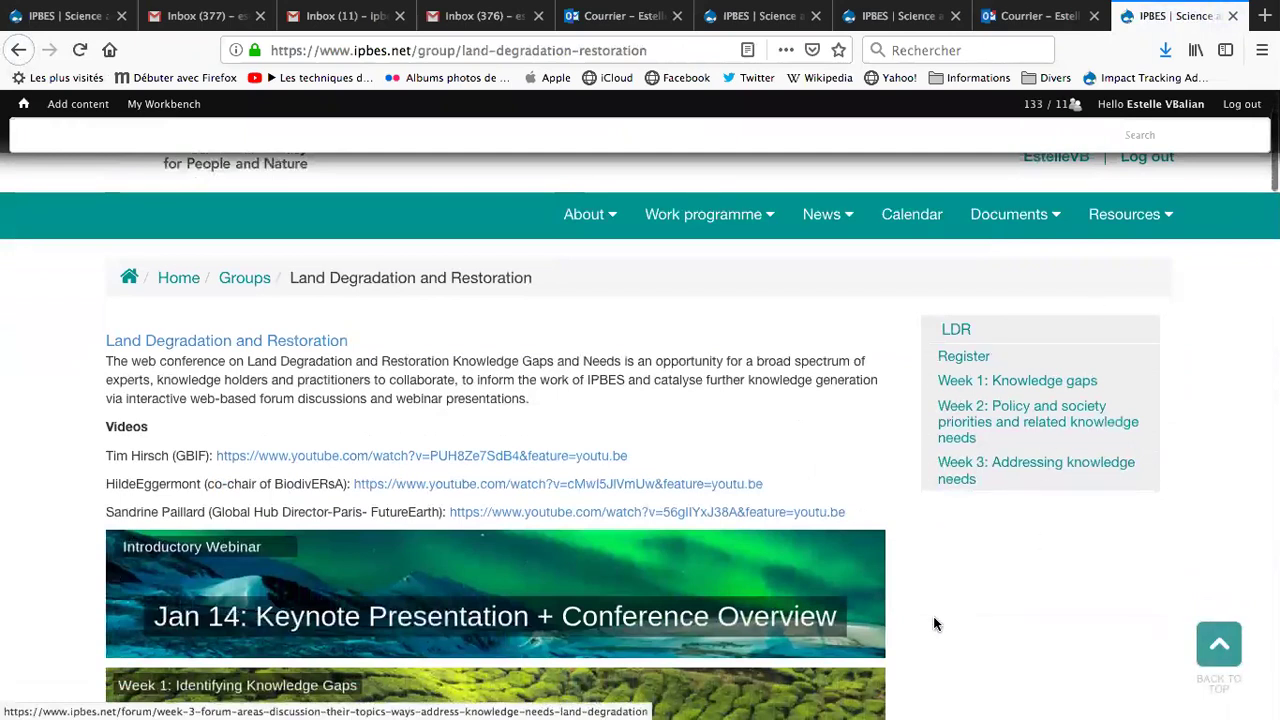
pyautogui.scroll(-3, 933, 620)
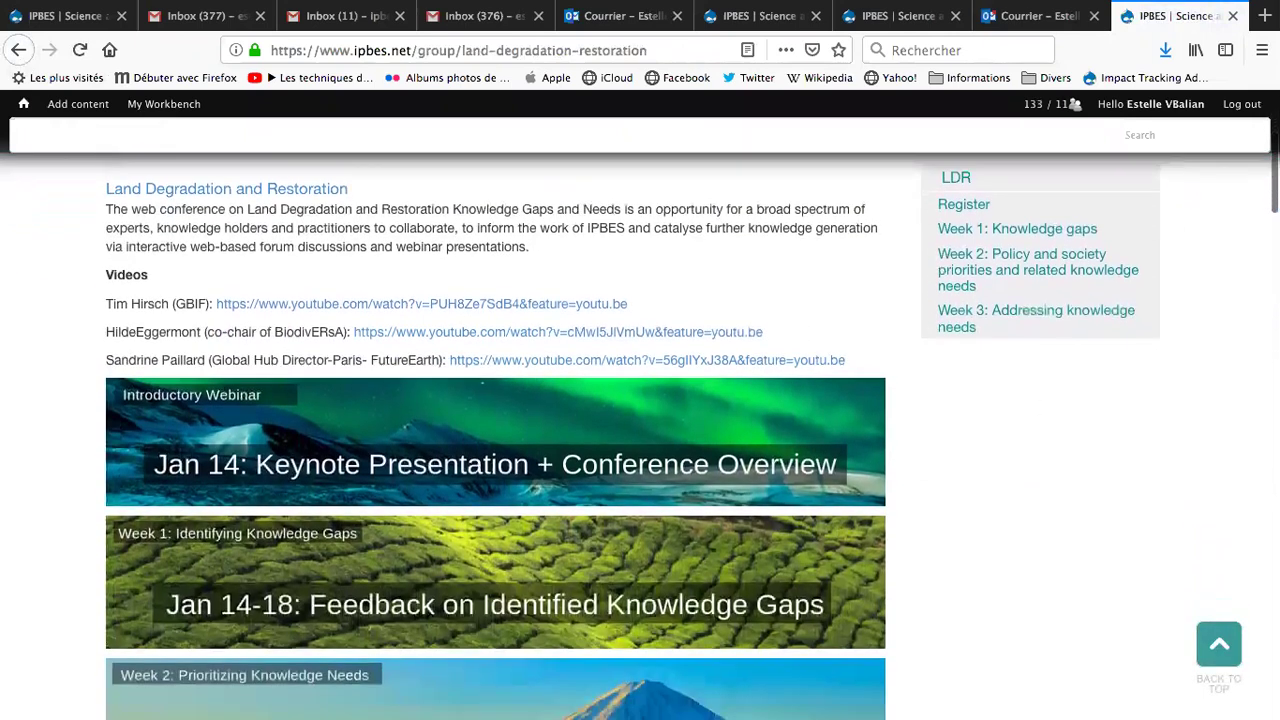
pyautogui.scroll(-2, 467, 560)
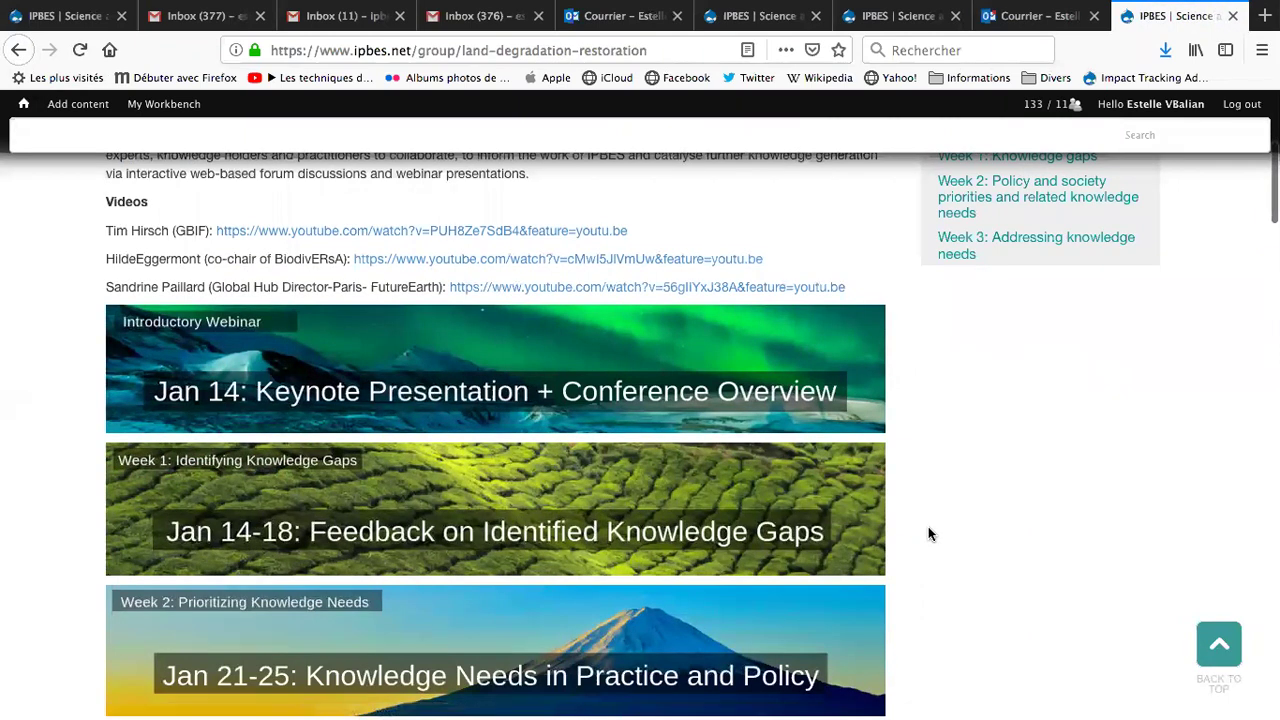
pyautogui.scroll(1, 928, 528)
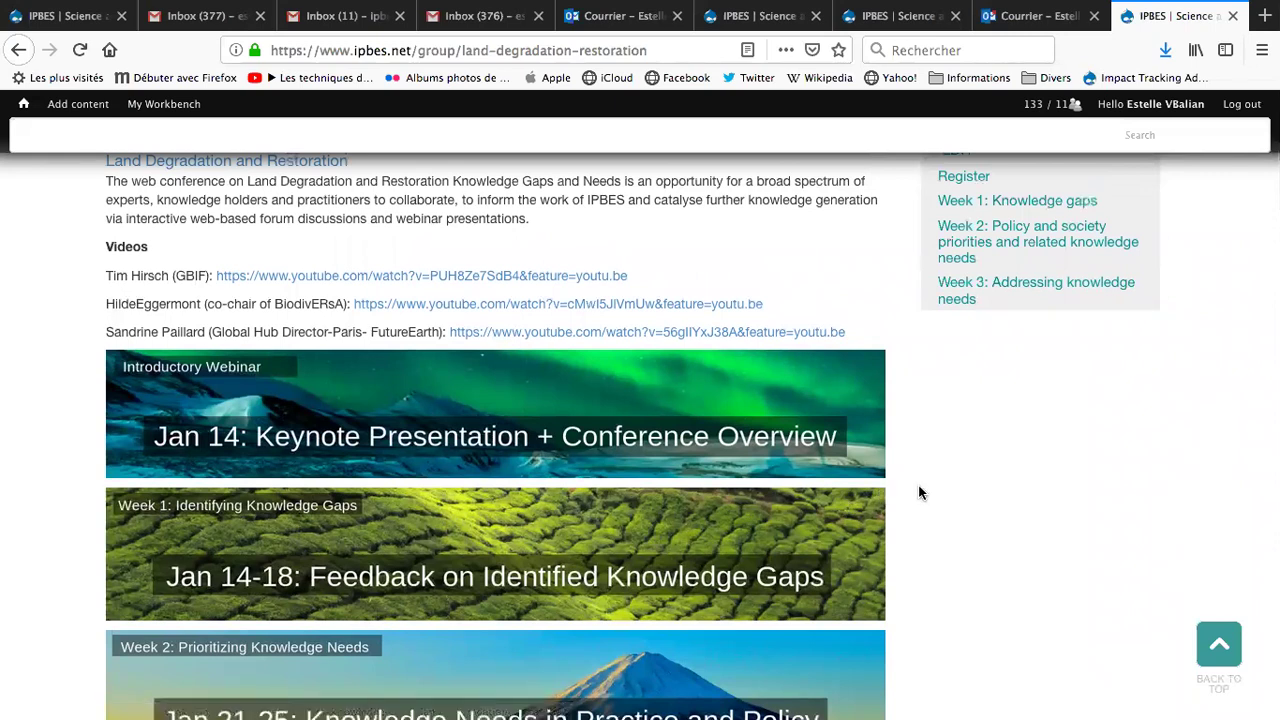
pyautogui.scroll(2, 920, 492)
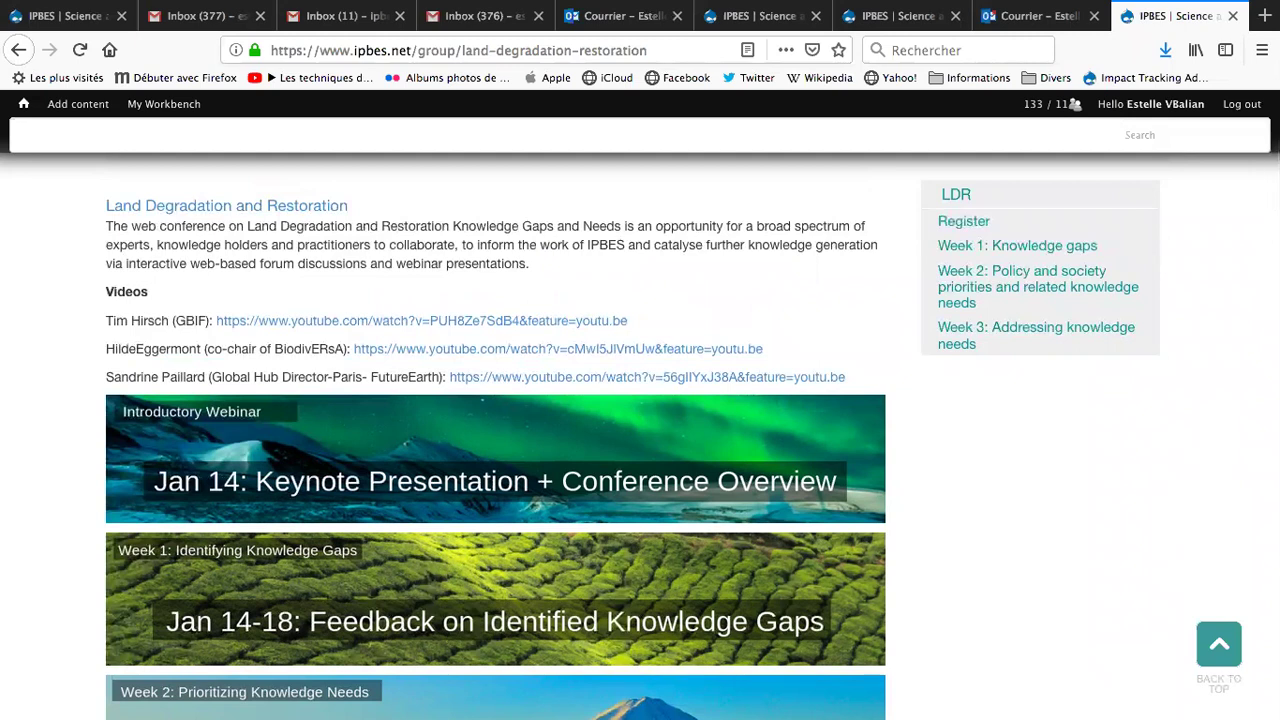
# - Go to the IPBES home page and open the Land Degradation and Restoration group from its slide in the banner carousel
pyautogui.scroll(1, 825, 648)
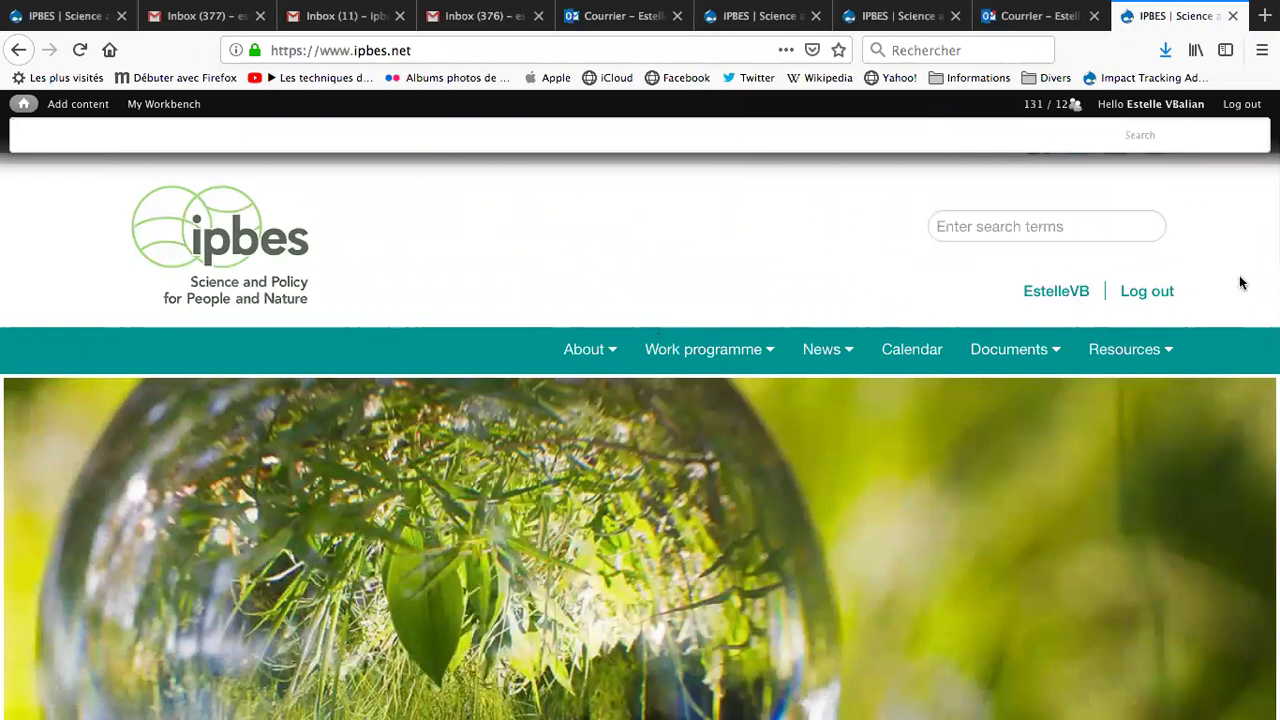
pyautogui.scroll(-5, 1240, 284)
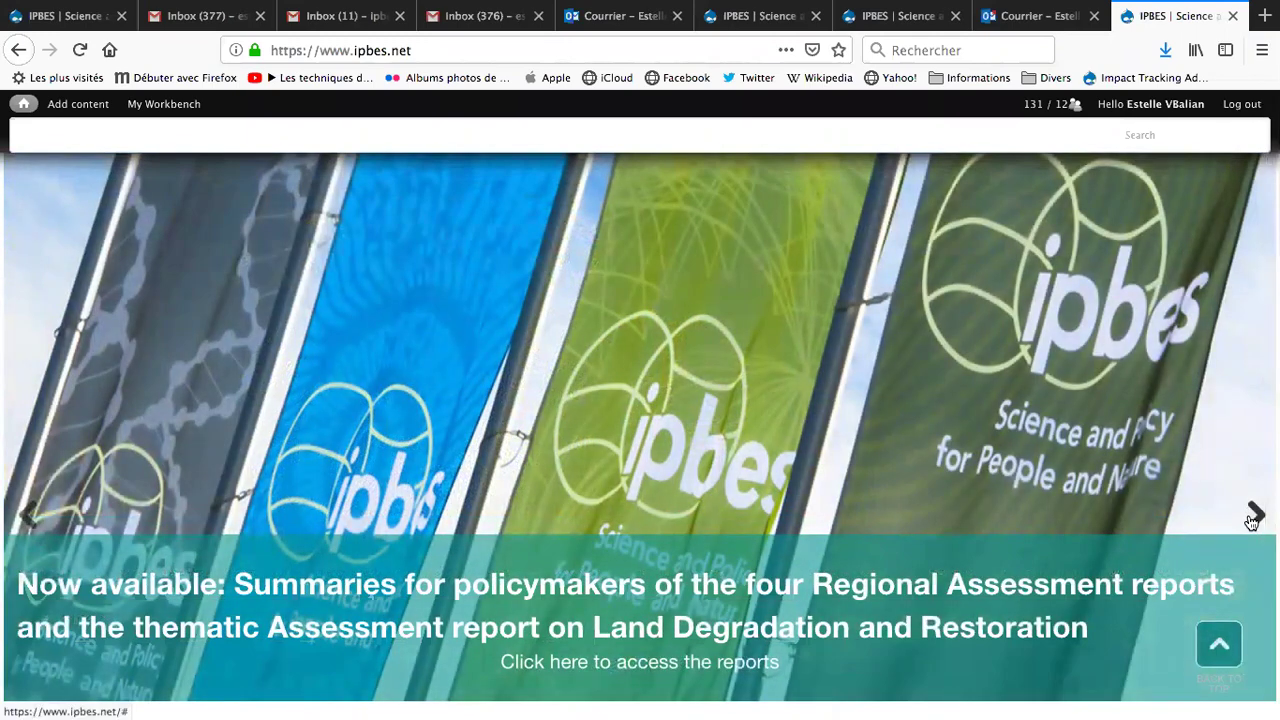
pyautogui.click(1253, 516)
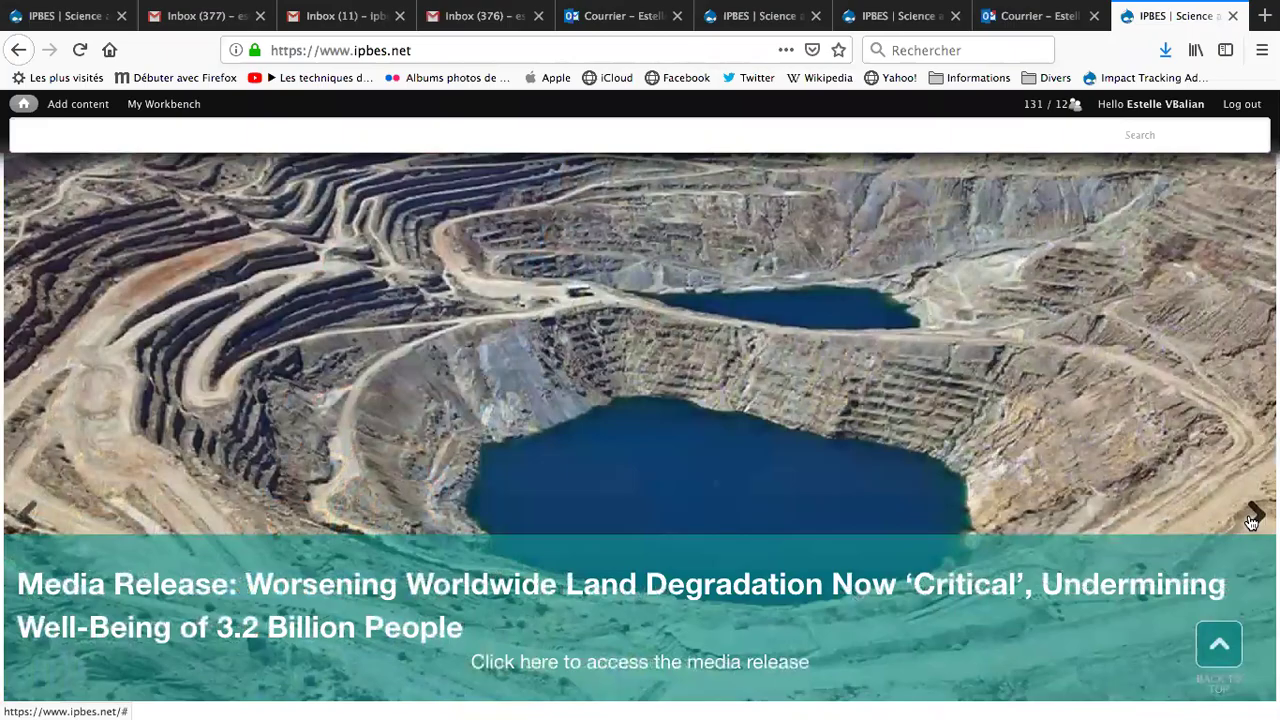
pyautogui.click(1252, 518)
pyautogui.click(1252, 518)
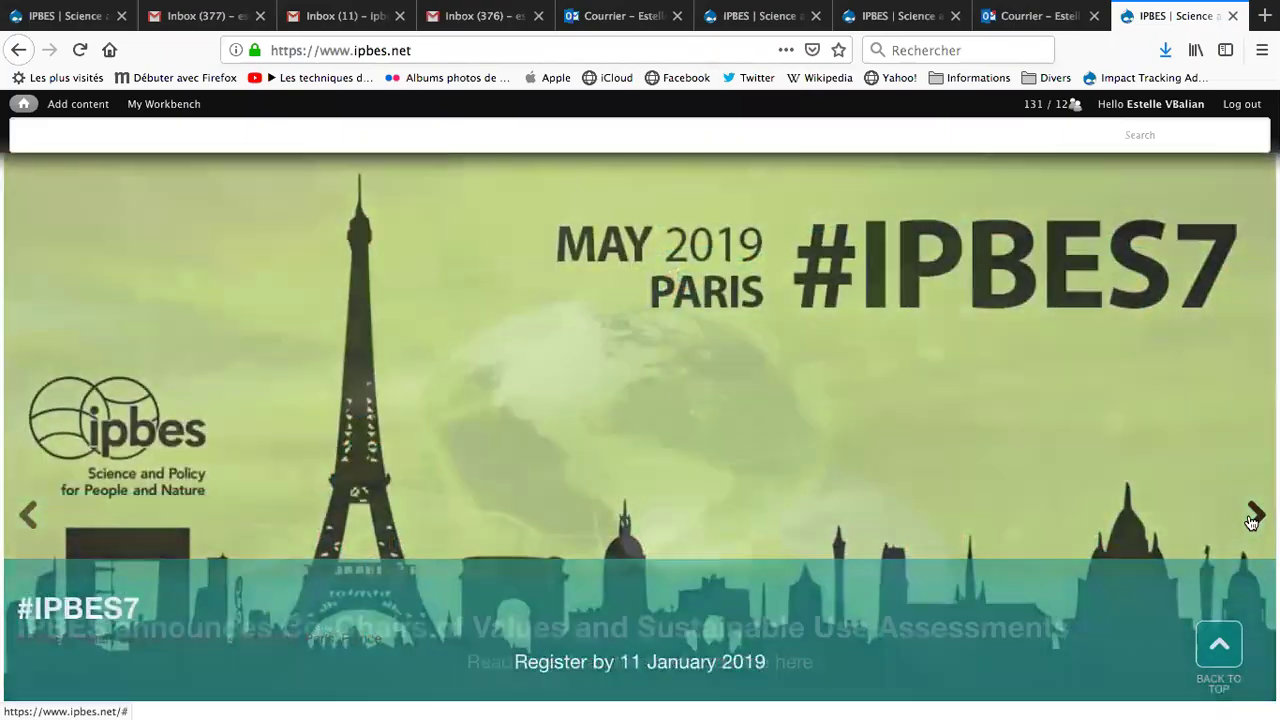
pyautogui.click(1252, 518)
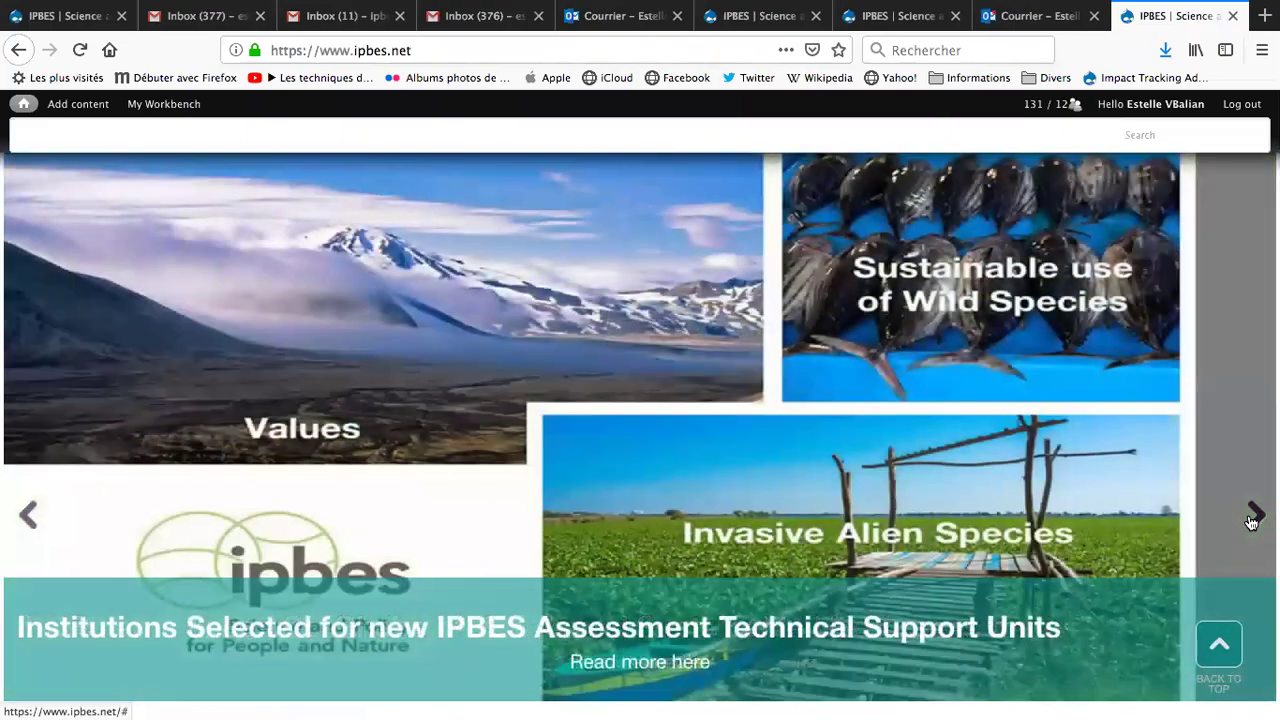
pyautogui.click(1252, 518)
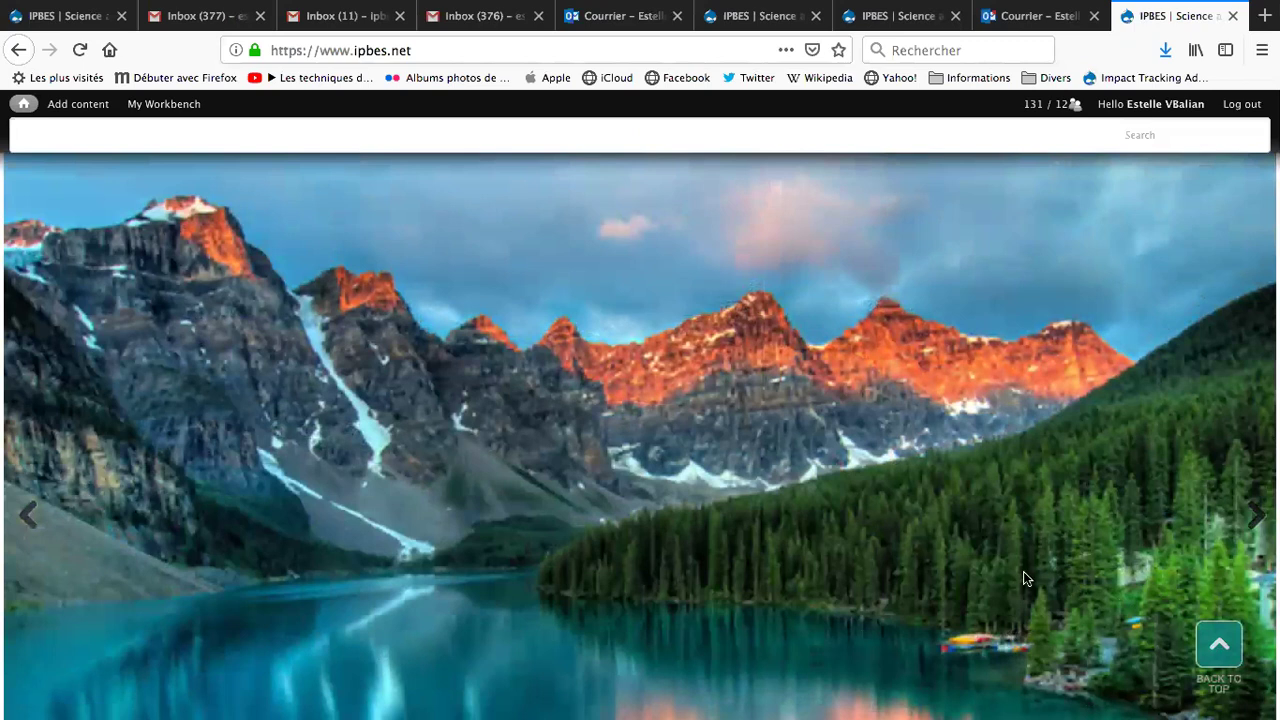
pyautogui.scroll(-3, 1023, 578)
pyautogui.click(692, 652)
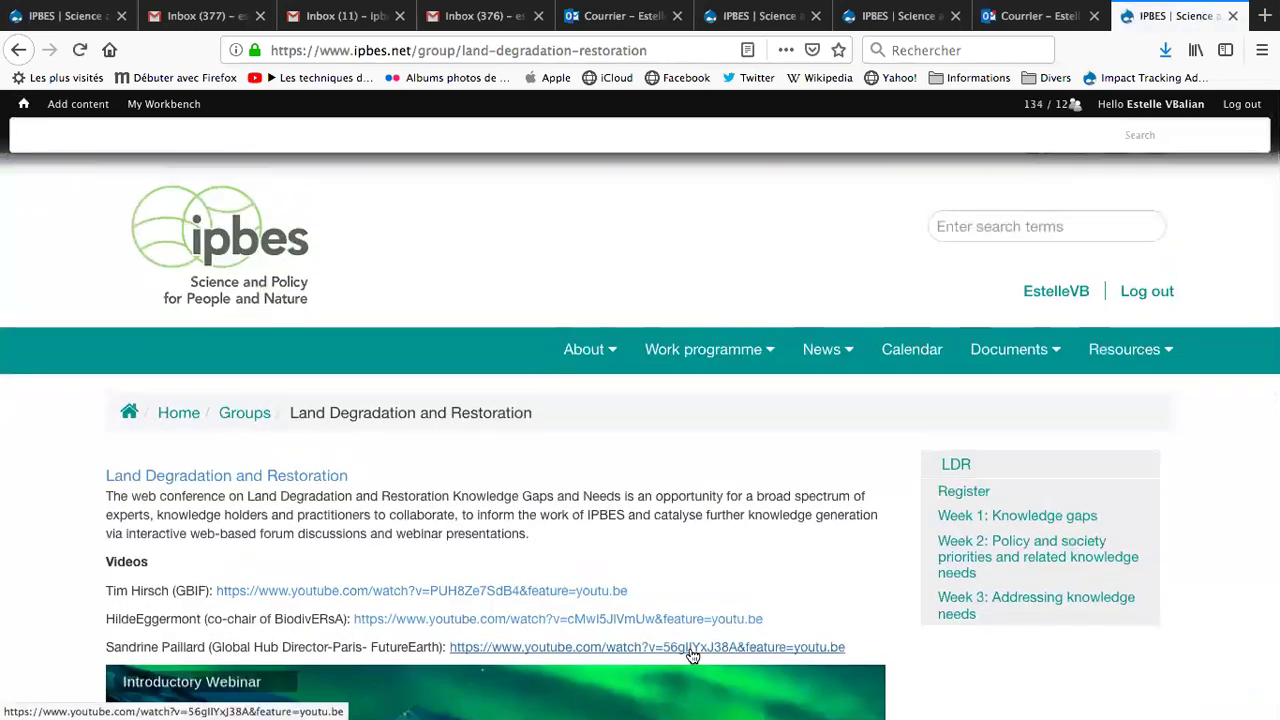
# - Open the Week 1 forum, Jan 14-18: Feedback on Identified Knowledge Gaps, from its banner on the group page
pyautogui.scroll(-4, 693, 655)
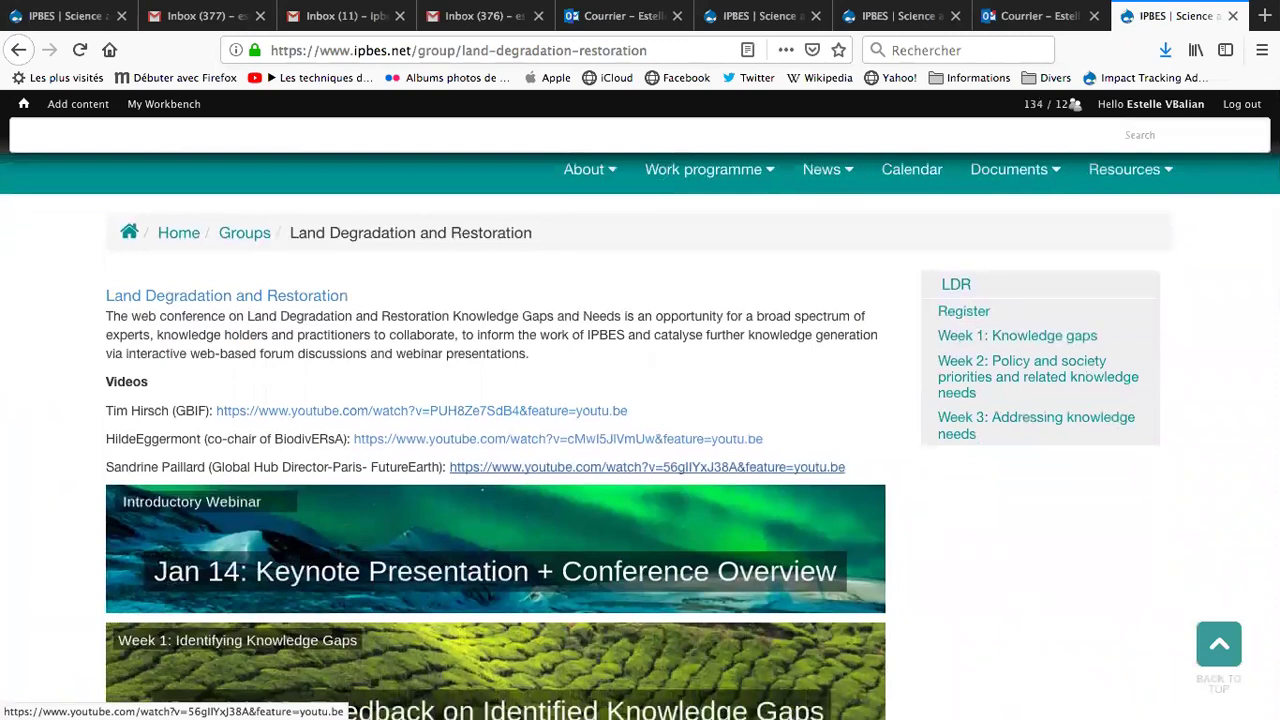
pyautogui.scroll(-3, 640, 420)
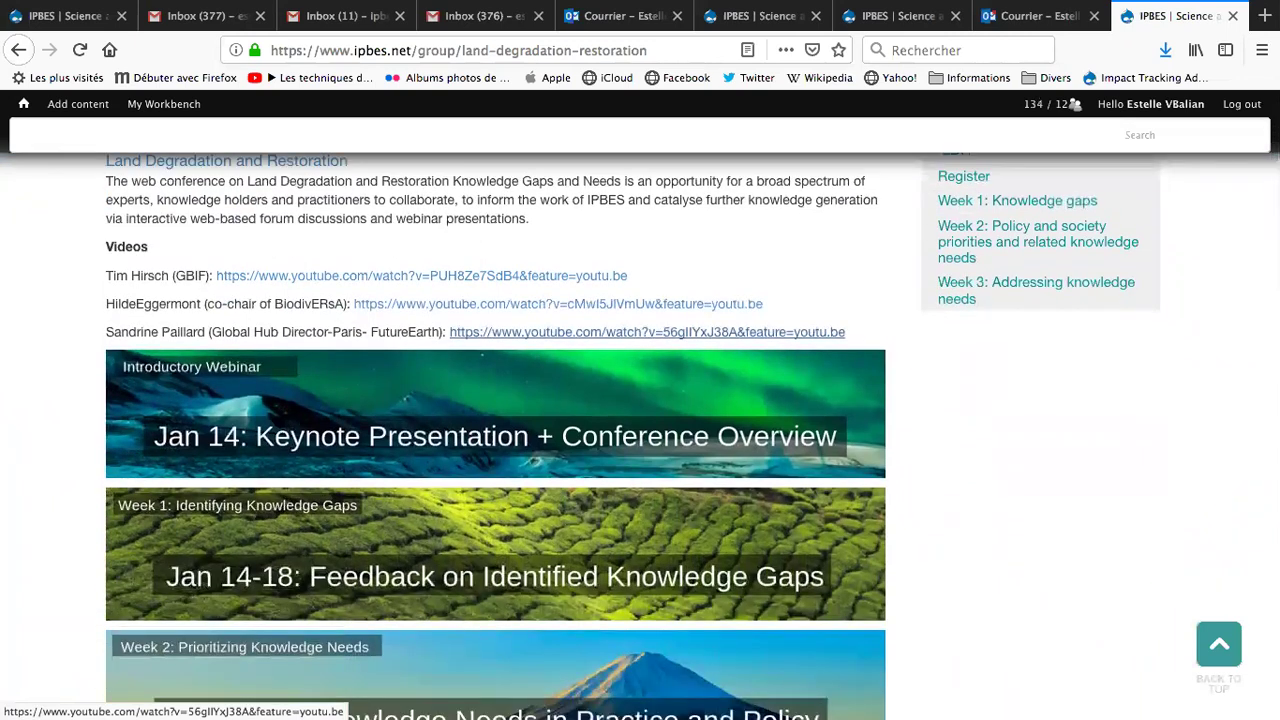
pyautogui.scroll(-1, 640, 420)
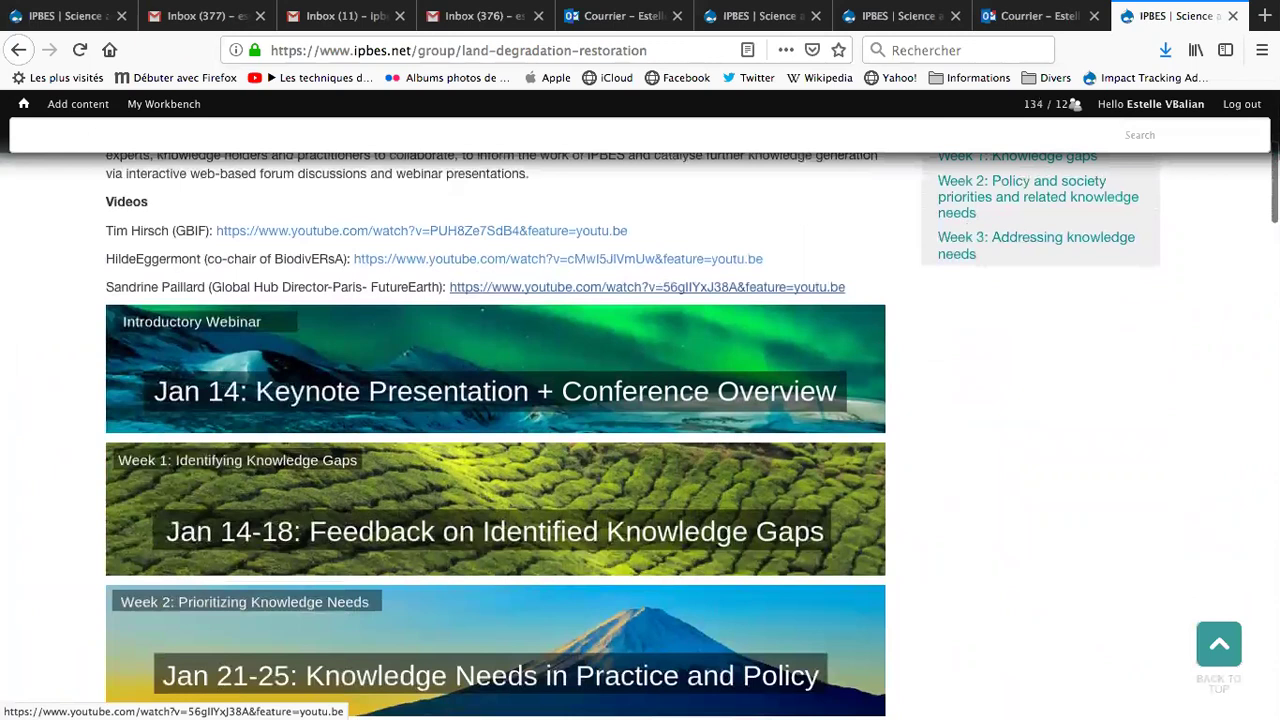
pyautogui.click(423, 506)
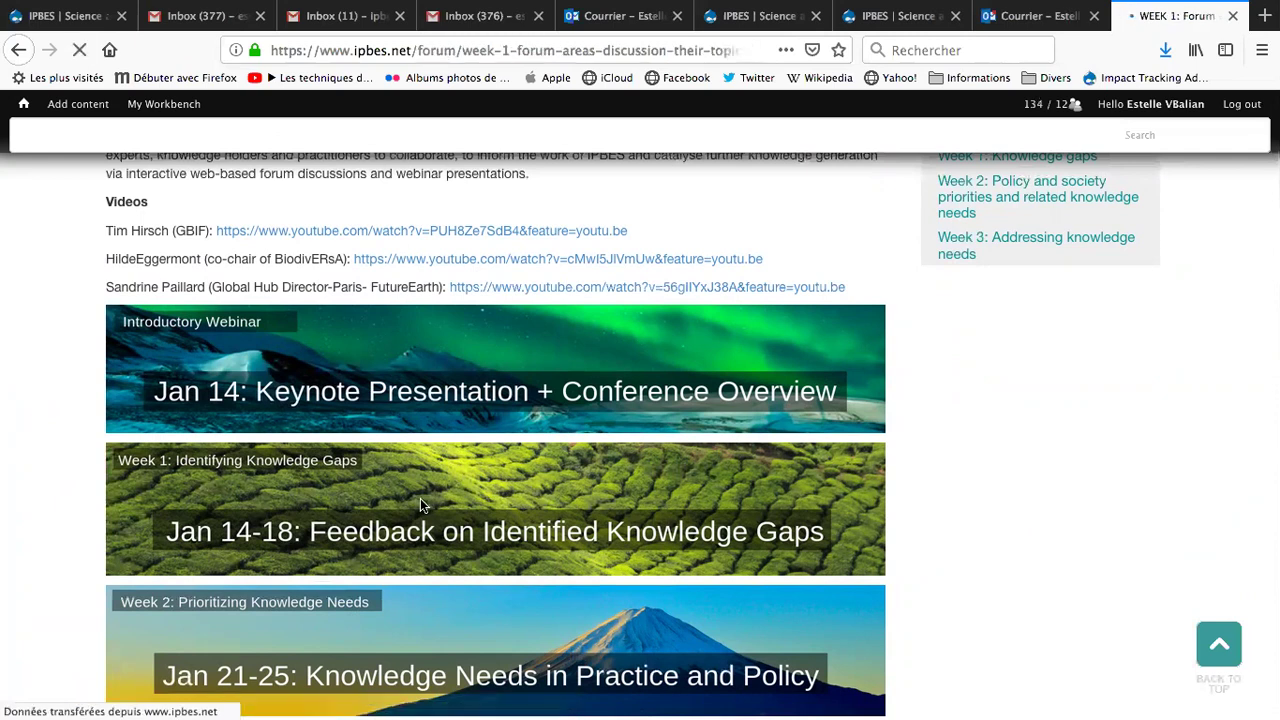
# - Open the first Week 1 forum area, on knowledge gaps in data, information management, monitoring, indicators and scales
pyautogui.scroll(-5, 420, 498)
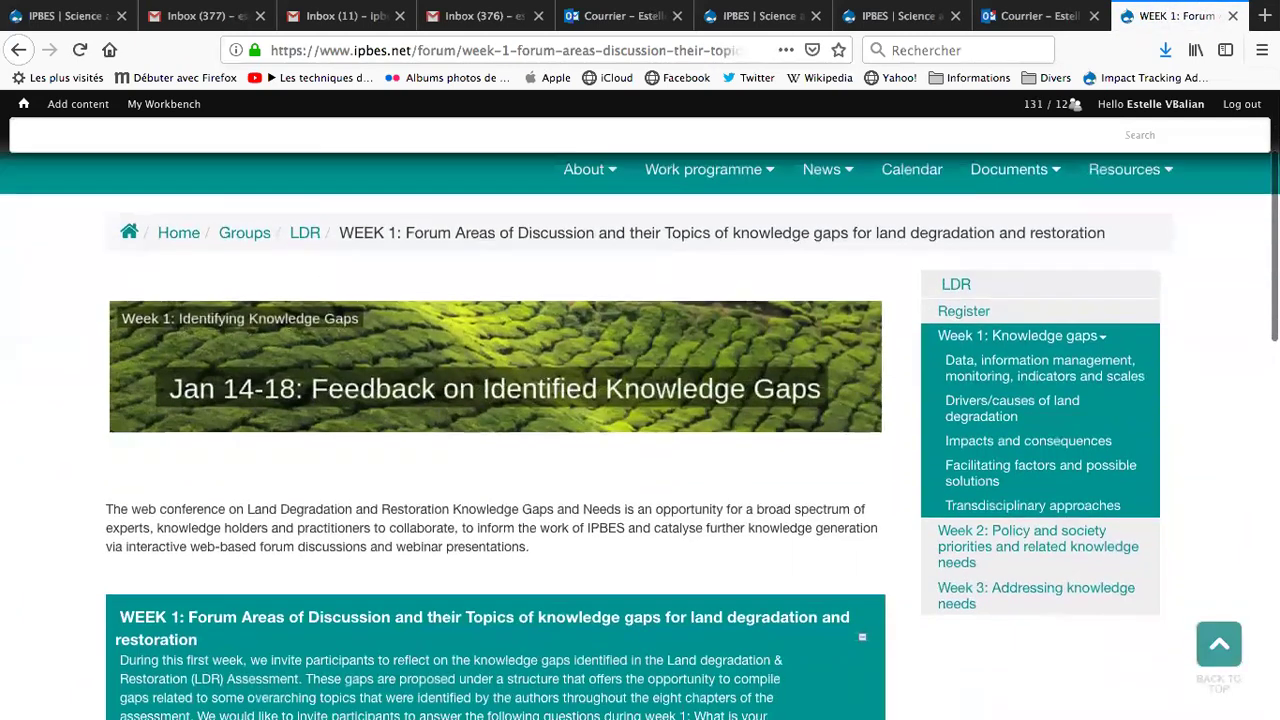
pyautogui.scroll(-2, 490, 430)
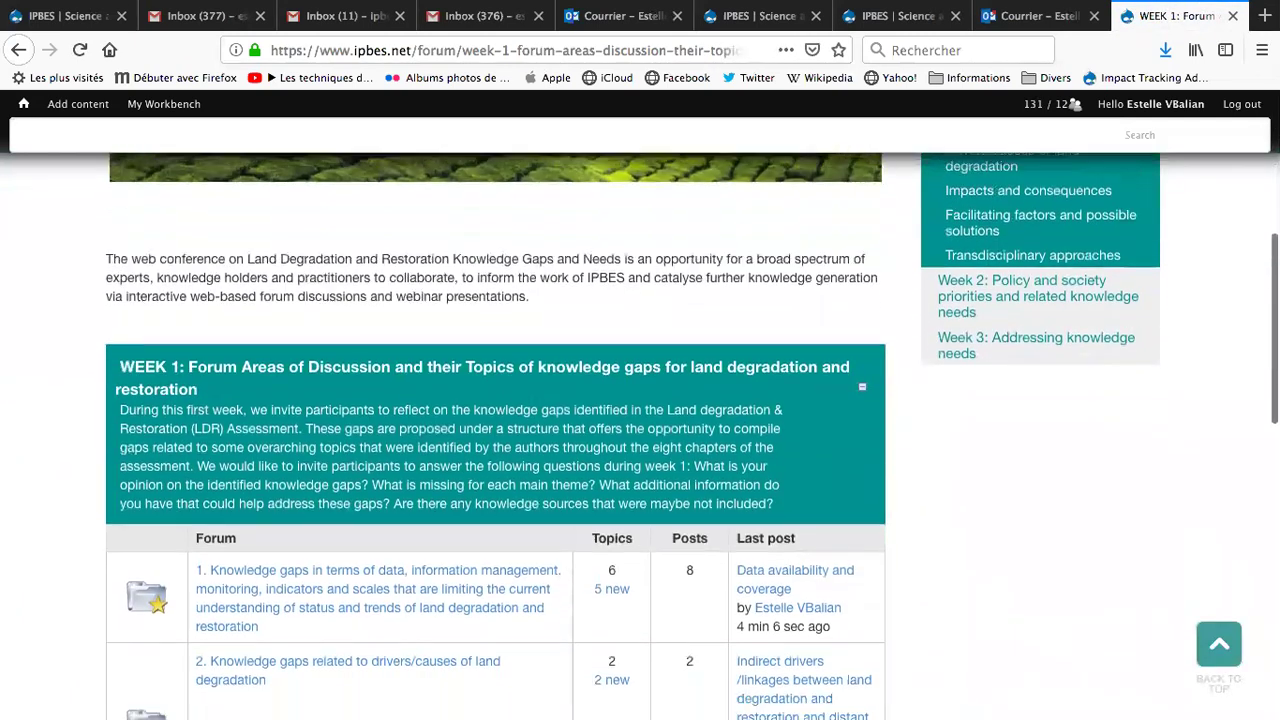
pyautogui.scroll(-1, 490, 430)
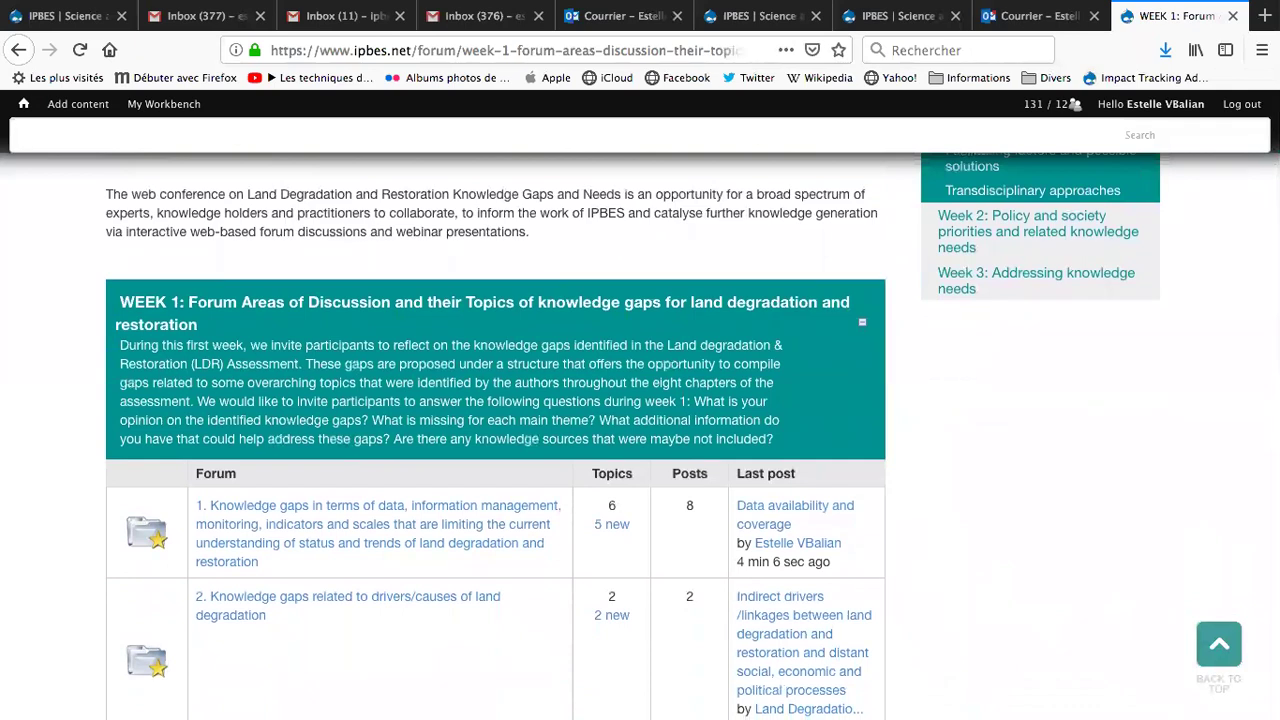
pyautogui.scroll(-4, 495, 436)
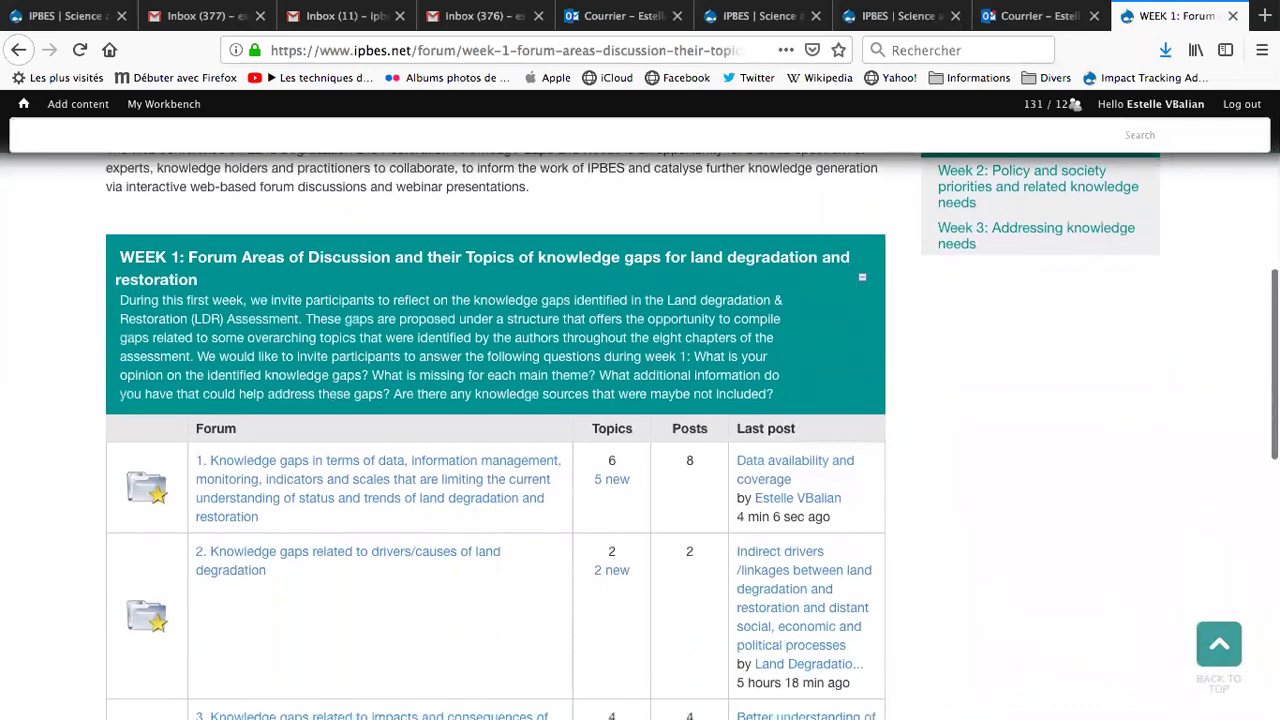
pyautogui.scroll(-2, 495, 436)
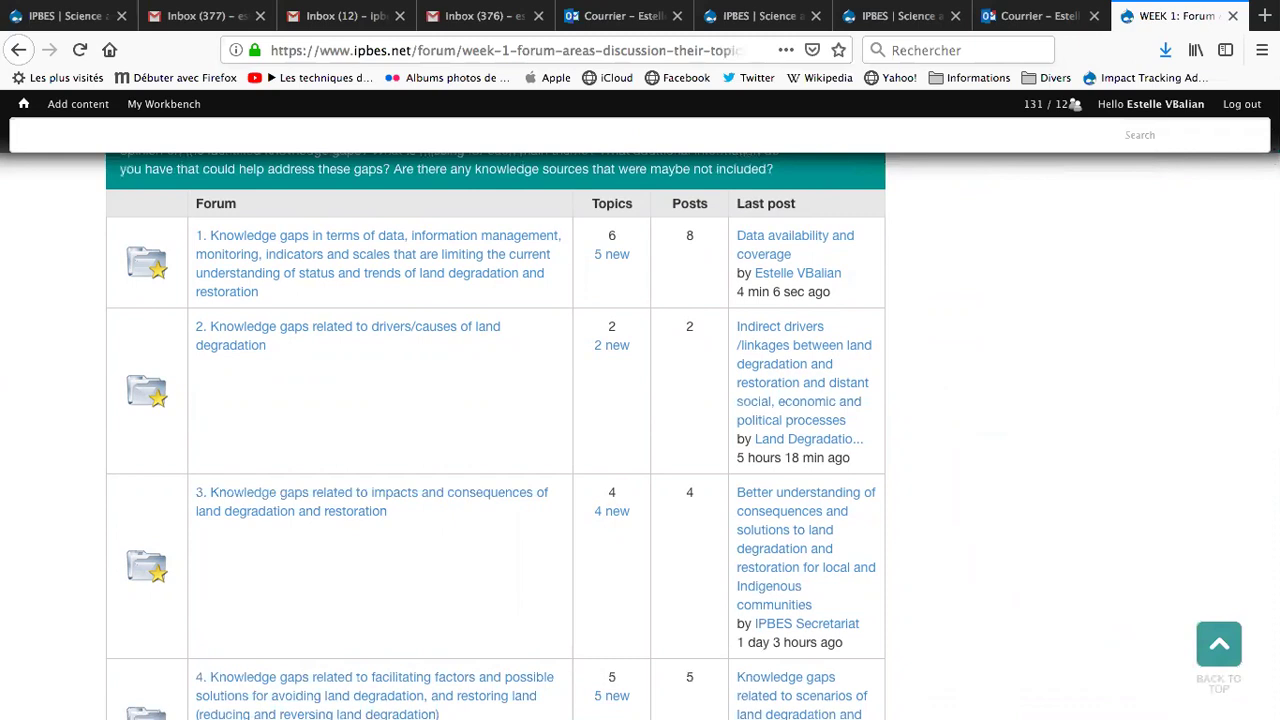
pyautogui.click(345, 279)
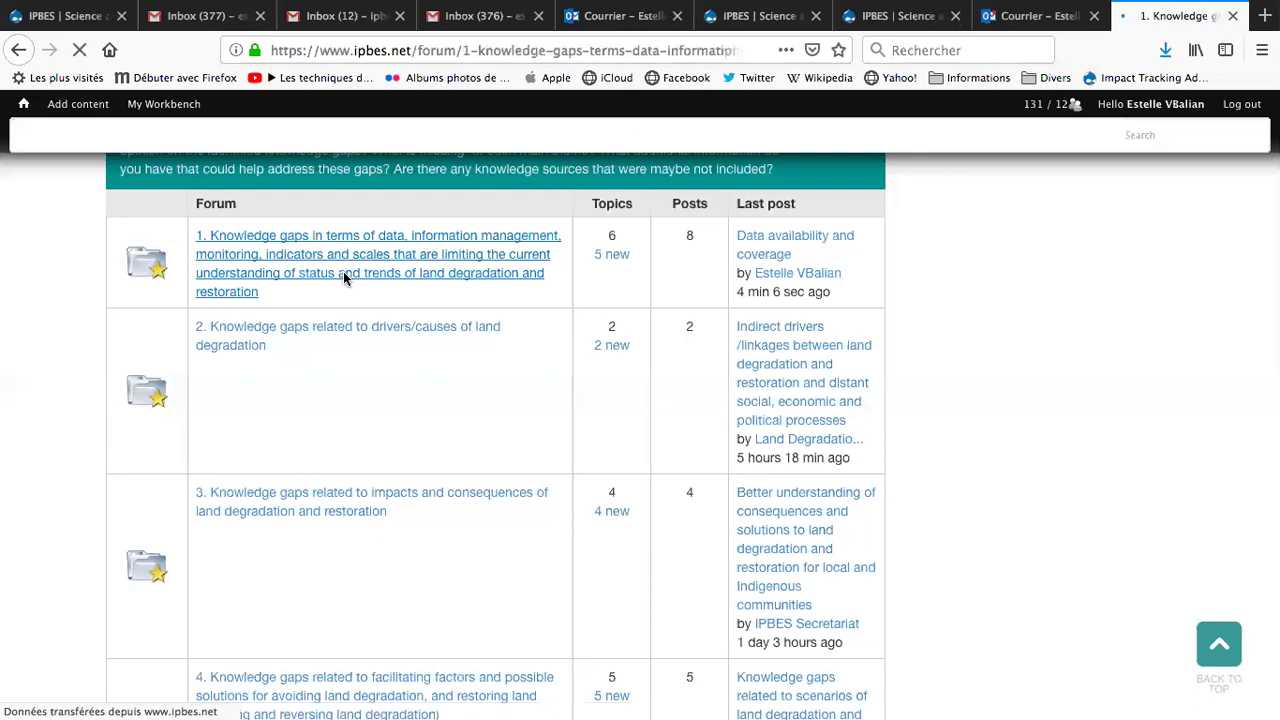
# - Open the Data availability and coverage topic from the forum's topic list
pyautogui.scroll(-5, 349, 281)
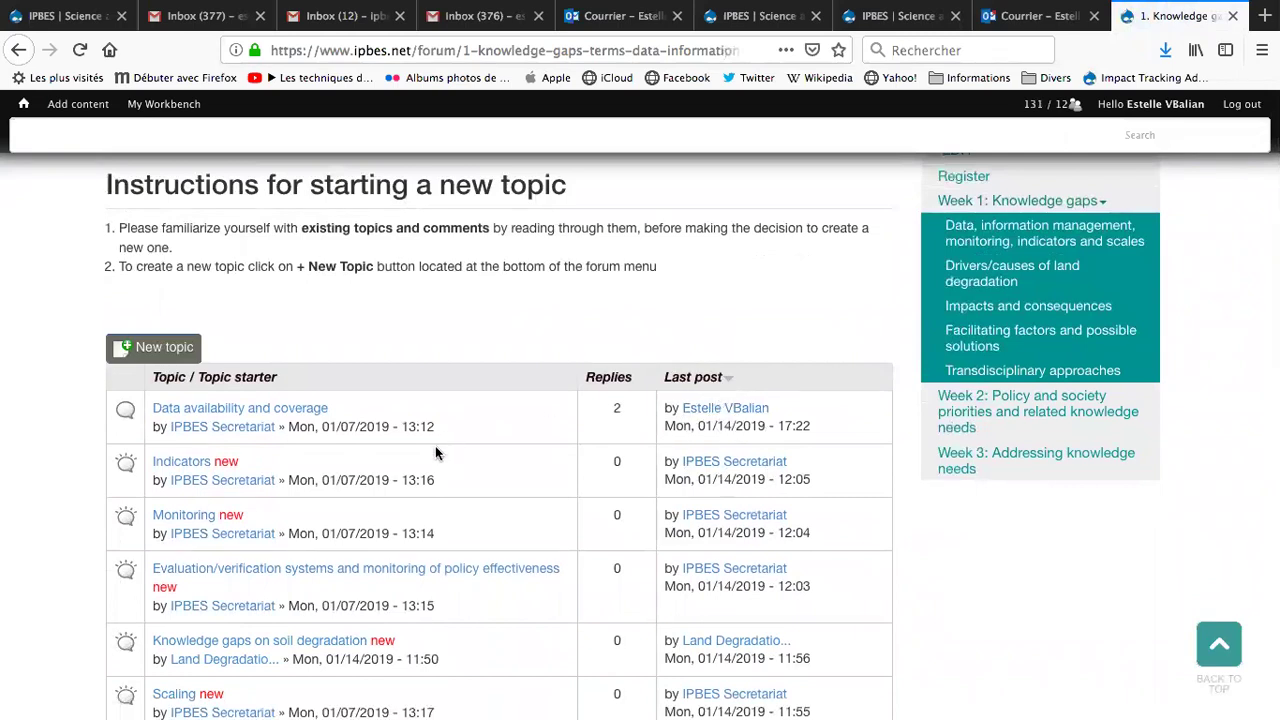
pyautogui.scroll(-1, 435, 446)
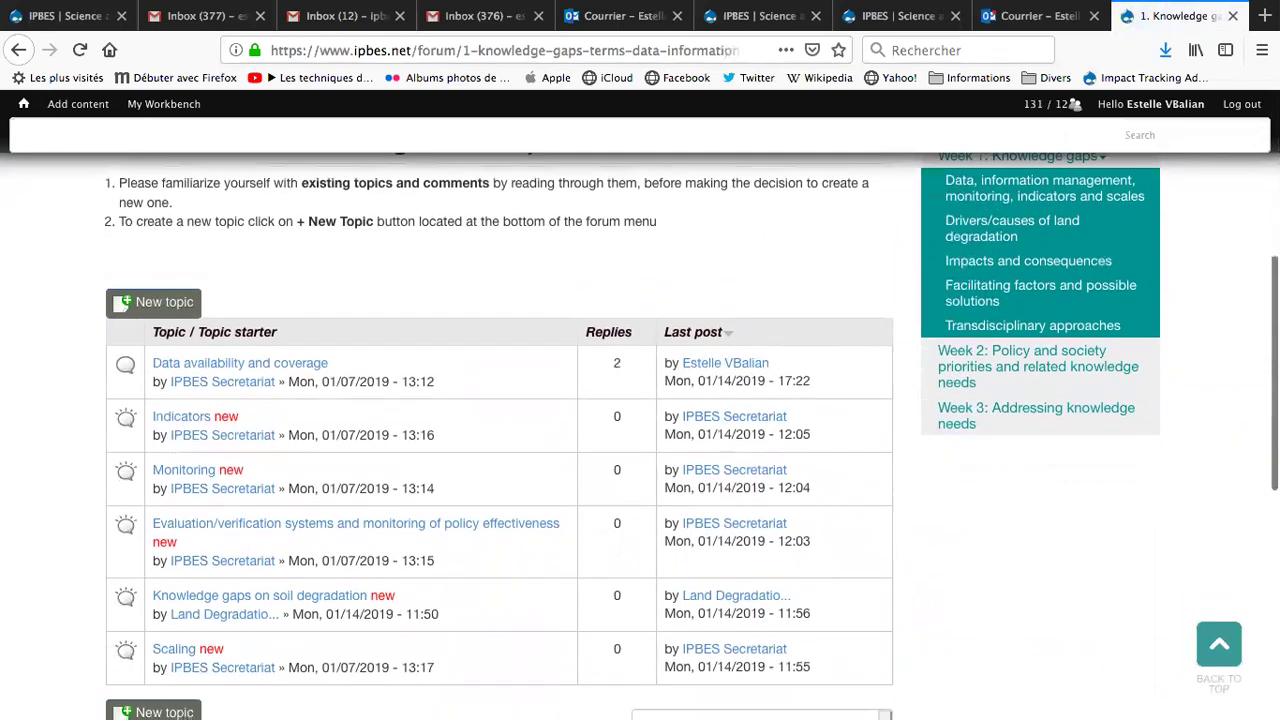
pyautogui.click(278, 366)
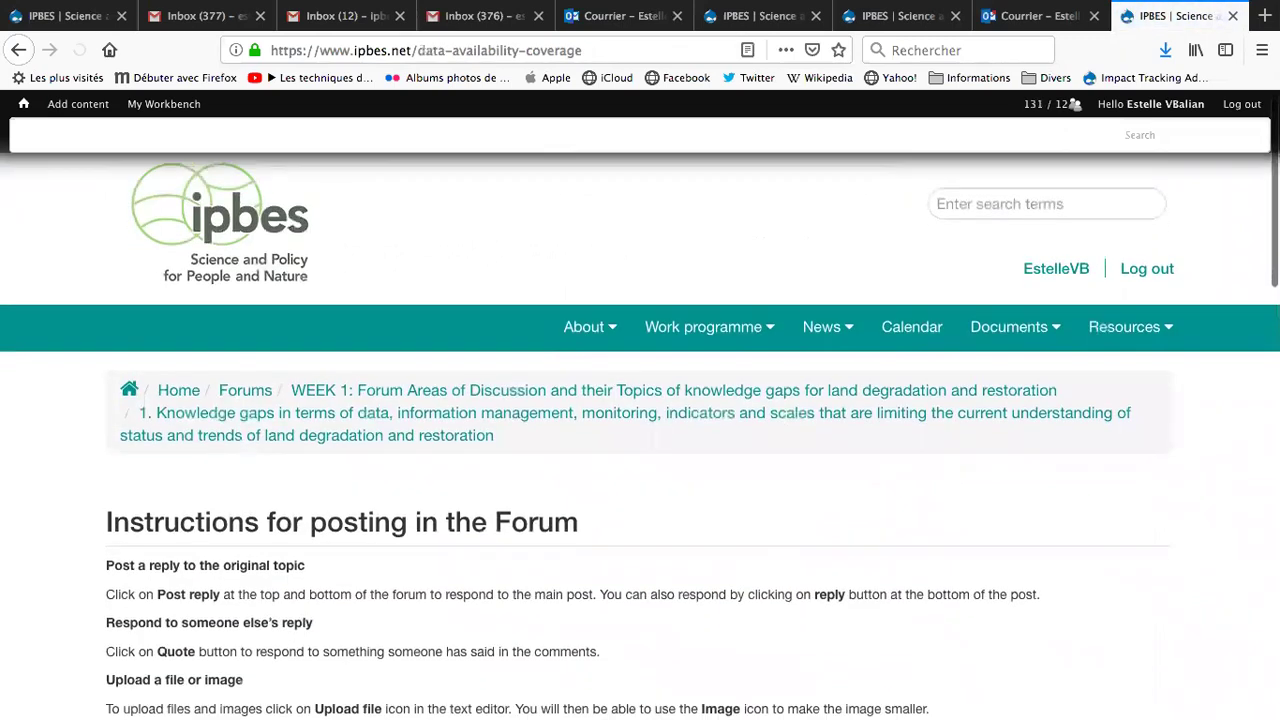
# - Review the posting instructions, the original post and the replies and quotes in the Data availability and coverage topic
pyautogui.scroll(-8, 1074, 104)
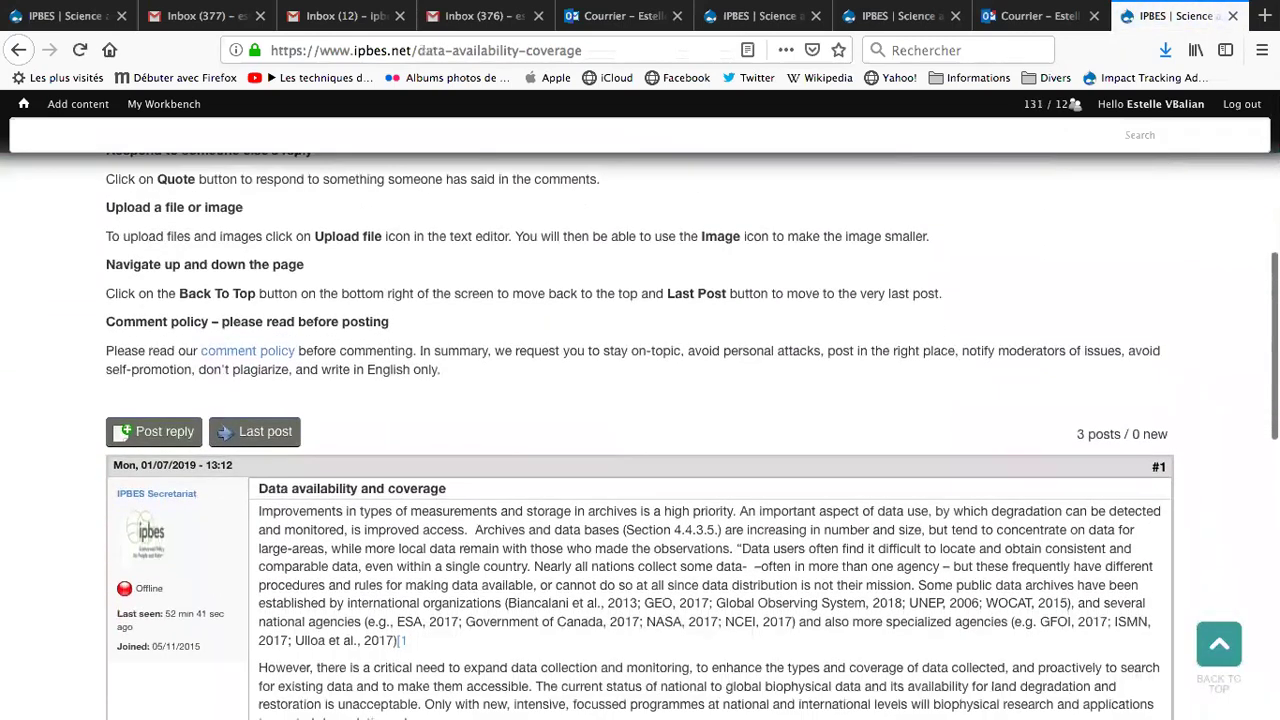
pyautogui.scroll(-2, 1074, 104)
pyautogui.scroll(-2, 1074, 104)
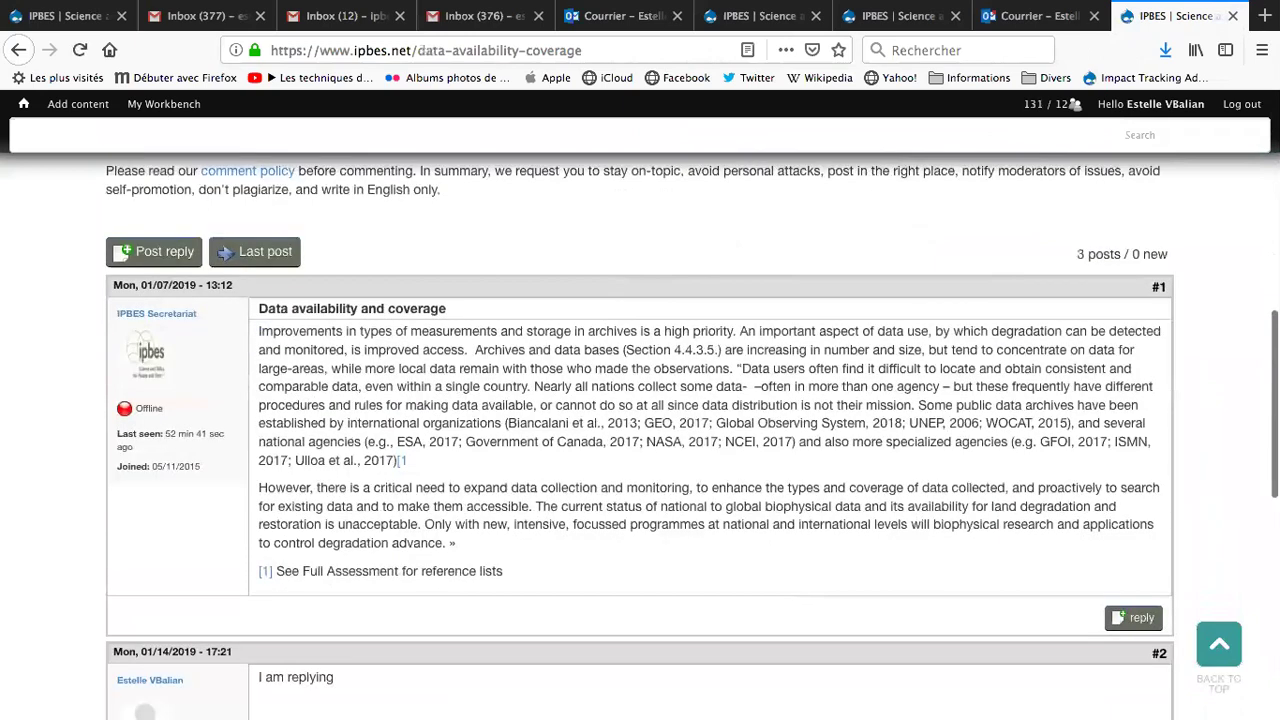
pyautogui.scroll(1, 1074, 104)
pyautogui.scroll(4, 1074, 104)
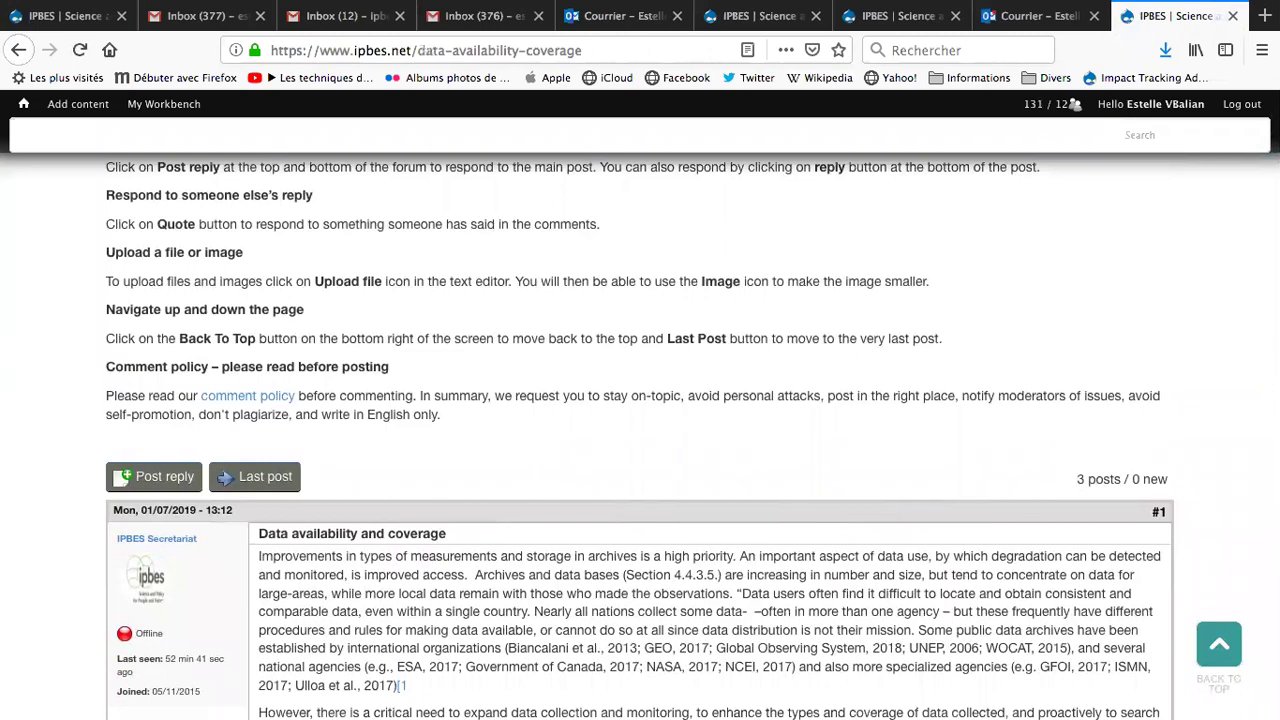
pyautogui.scroll(-5, 166, 337)
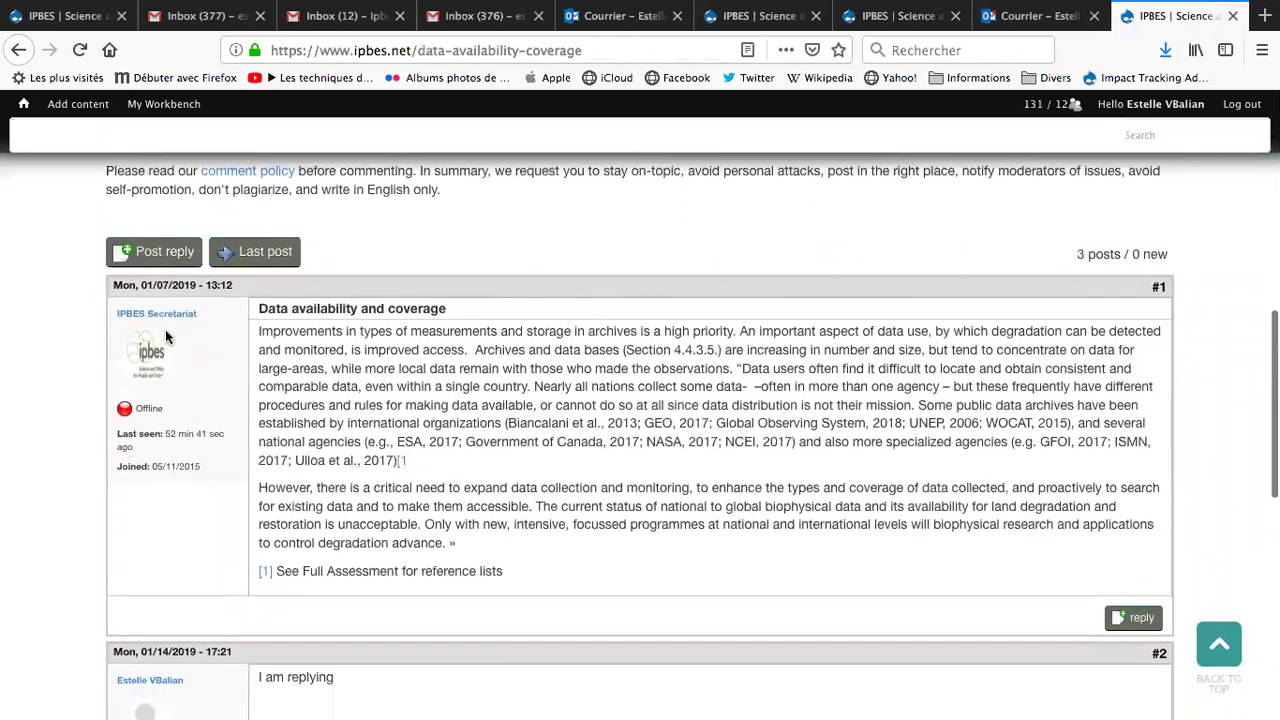
pyautogui.scroll(-1, 428, 368)
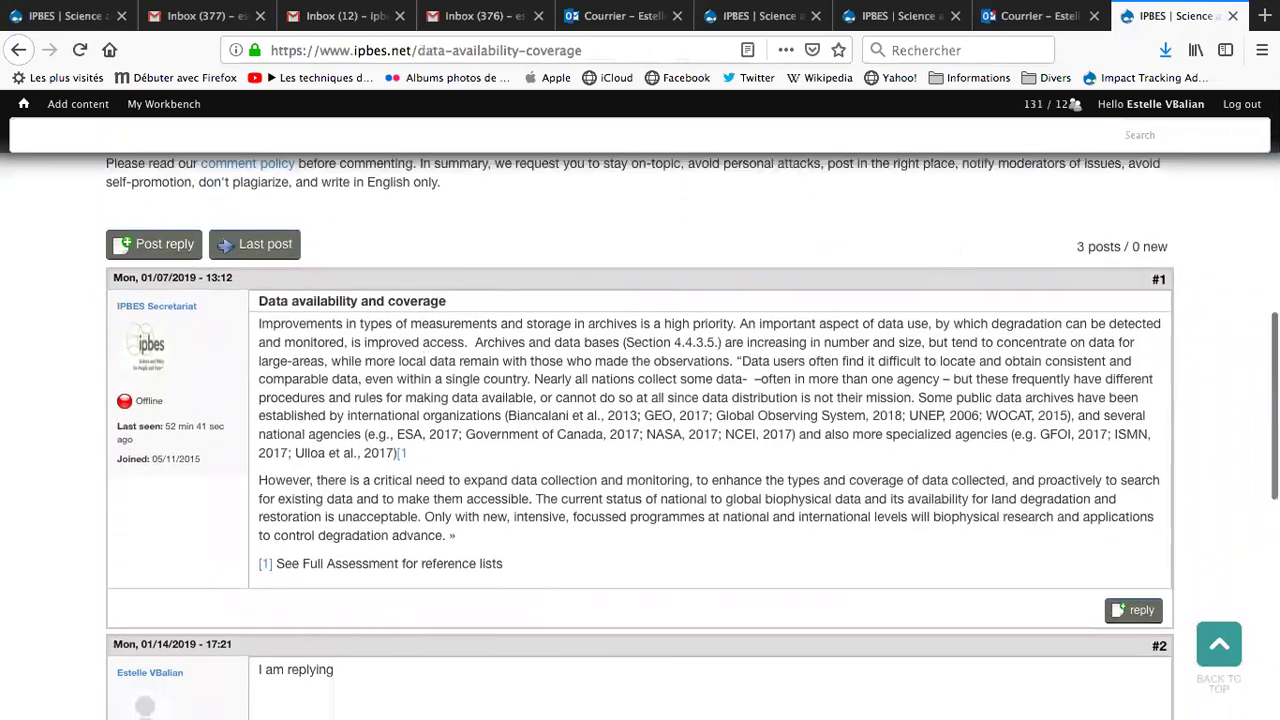
pyautogui.scroll(-1, 640, 440)
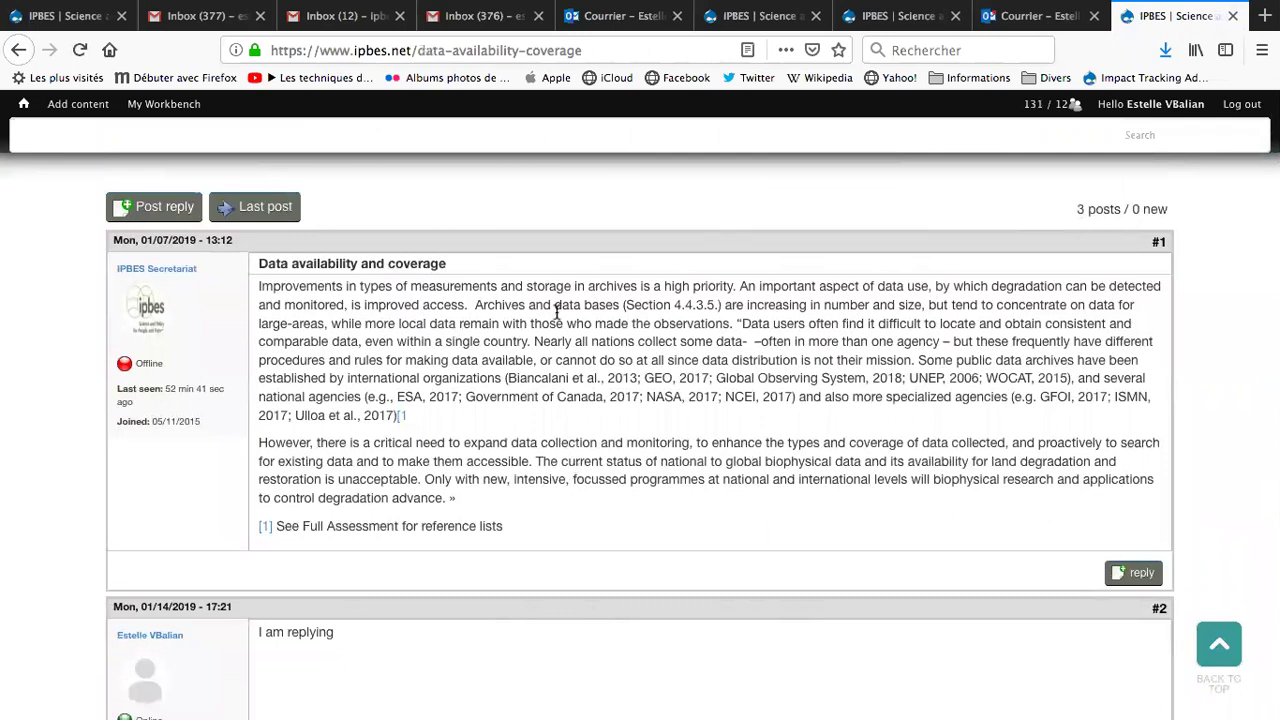
pyautogui.scroll(-5, 420, 522)
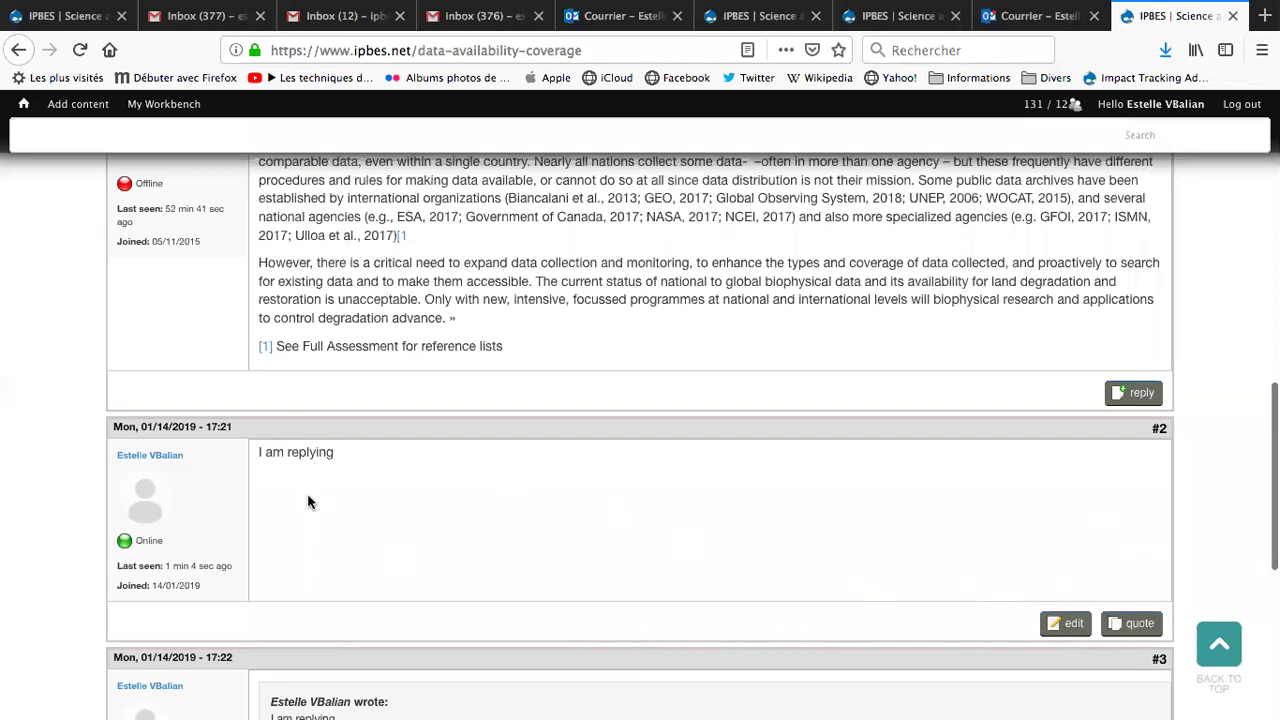
pyautogui.scroll(-2, 307, 494)
pyautogui.scroll(-1, 640, 430)
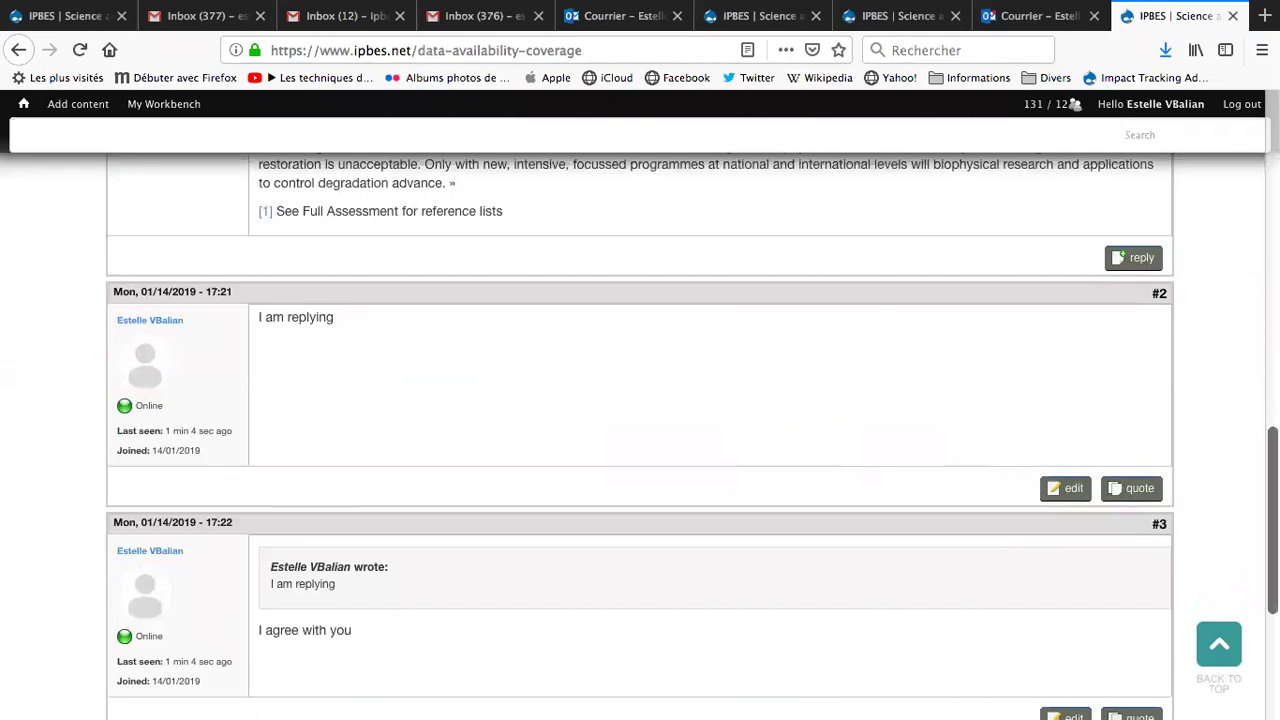
# - Start a reply to the topic's original post and enter the comment "I am replying again"
pyautogui.scroll(5, 1180, 370)
pyautogui.click(1141, 483)
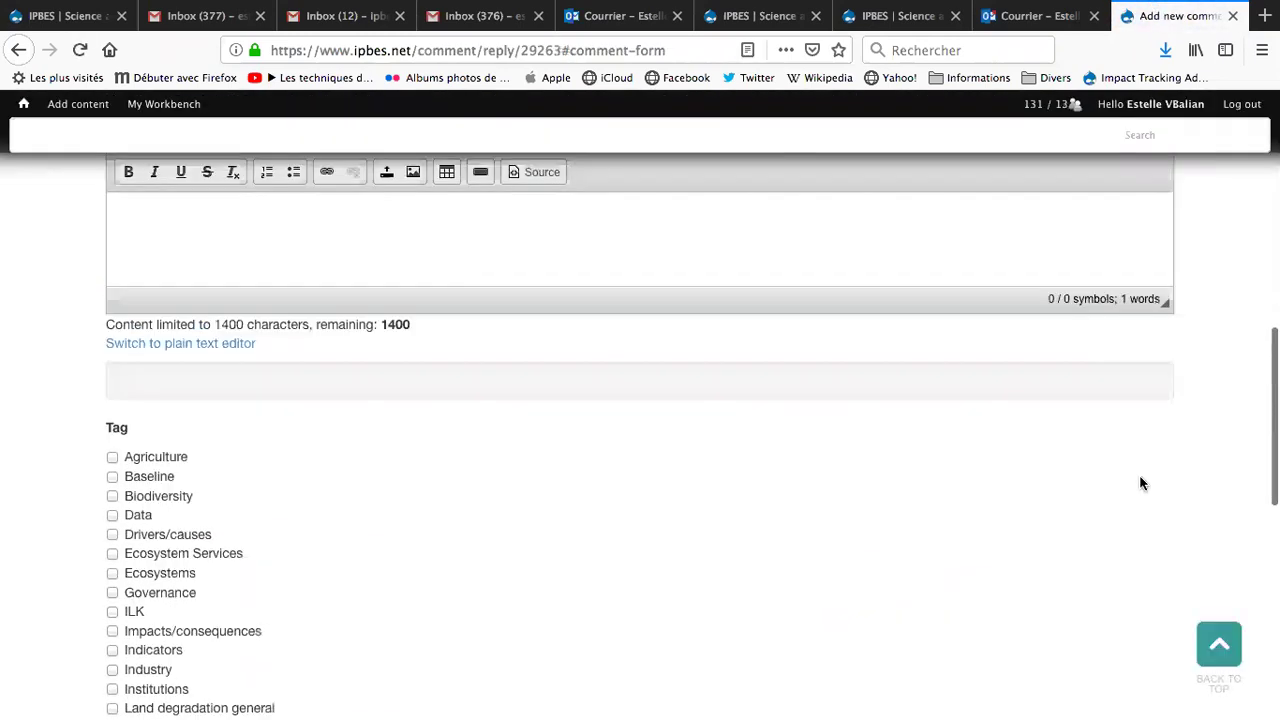
pyautogui.click(890, 217)
pyautogui.write('I')
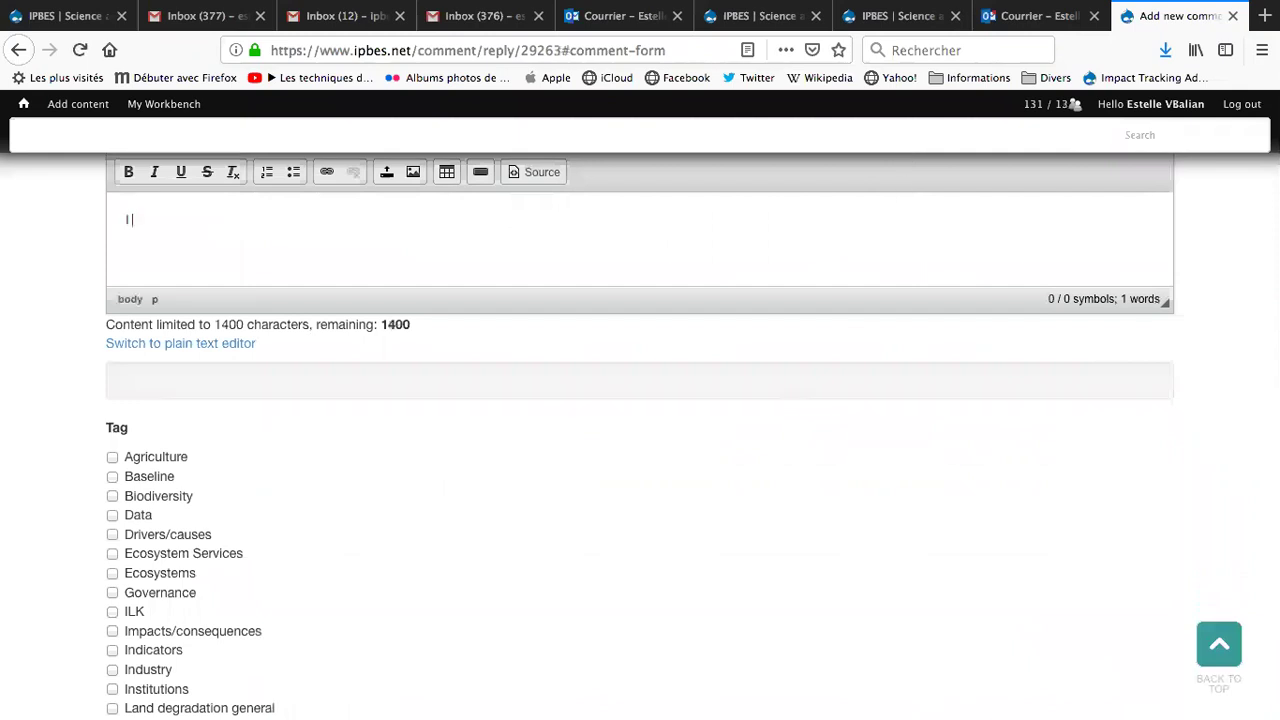
pyautogui.write(' am replying again')
# - Examine the reply form's comment editor, Tag choices, CAPTCHA math question and save and preview options
pyautogui.scroll(1, 1211, 211)
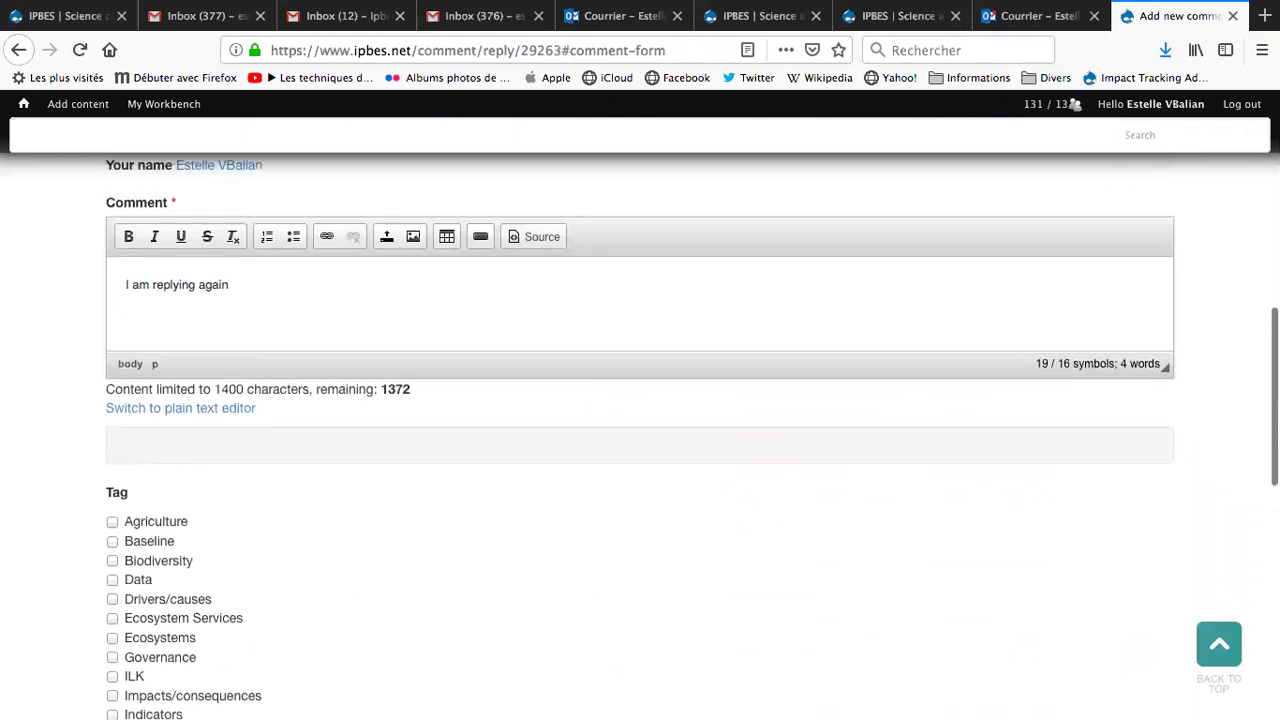
pyautogui.scroll(1, 1211, 211)
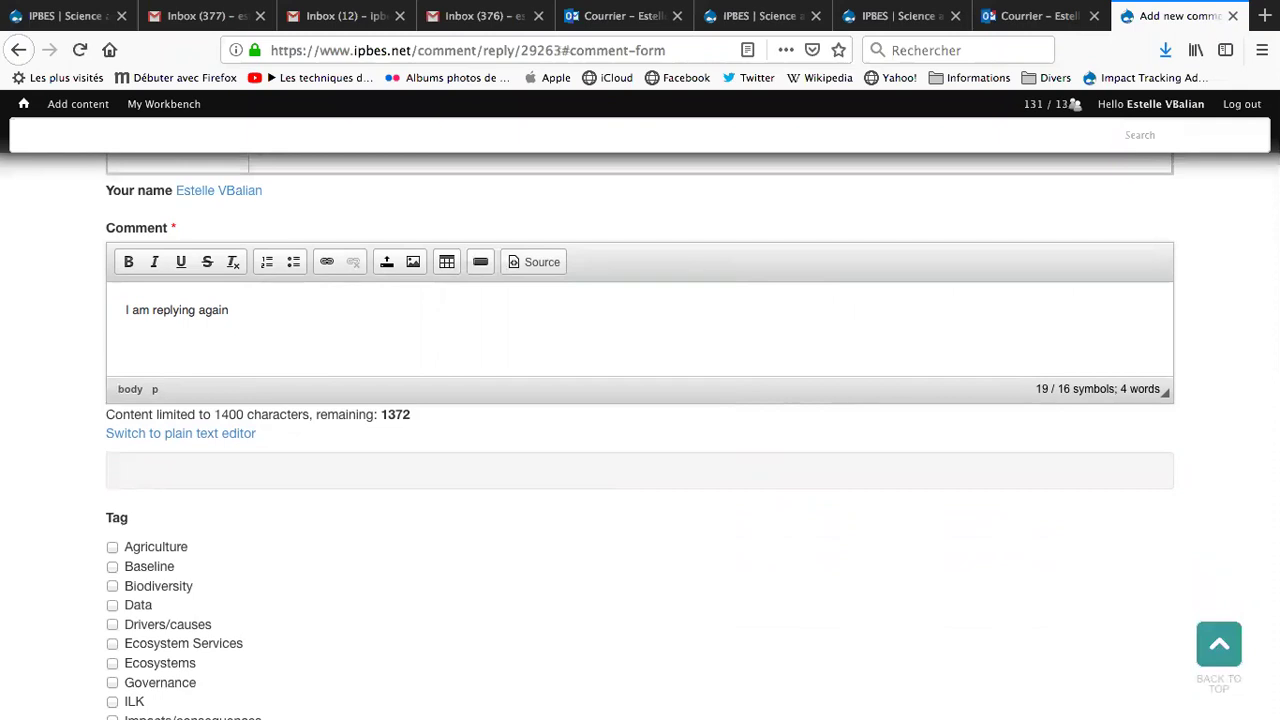
pyautogui.scroll(-5, 1073, 104)
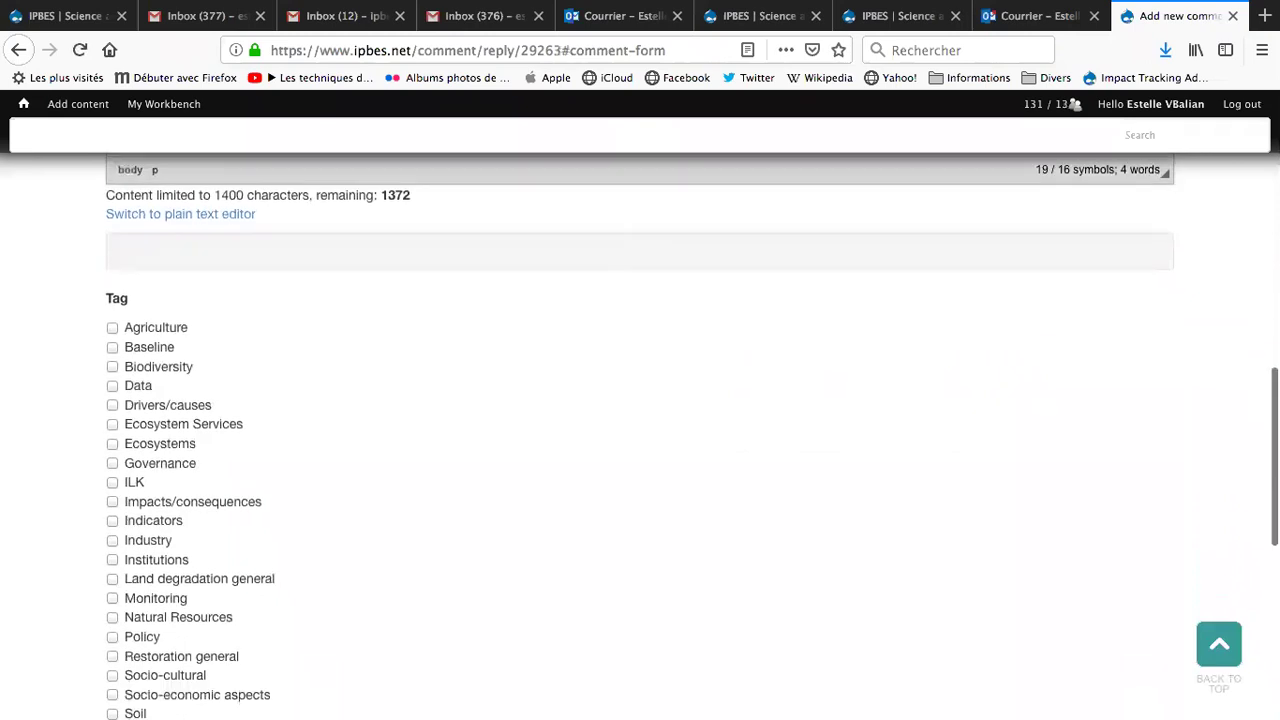
pyautogui.scroll(-5, 1073, 104)
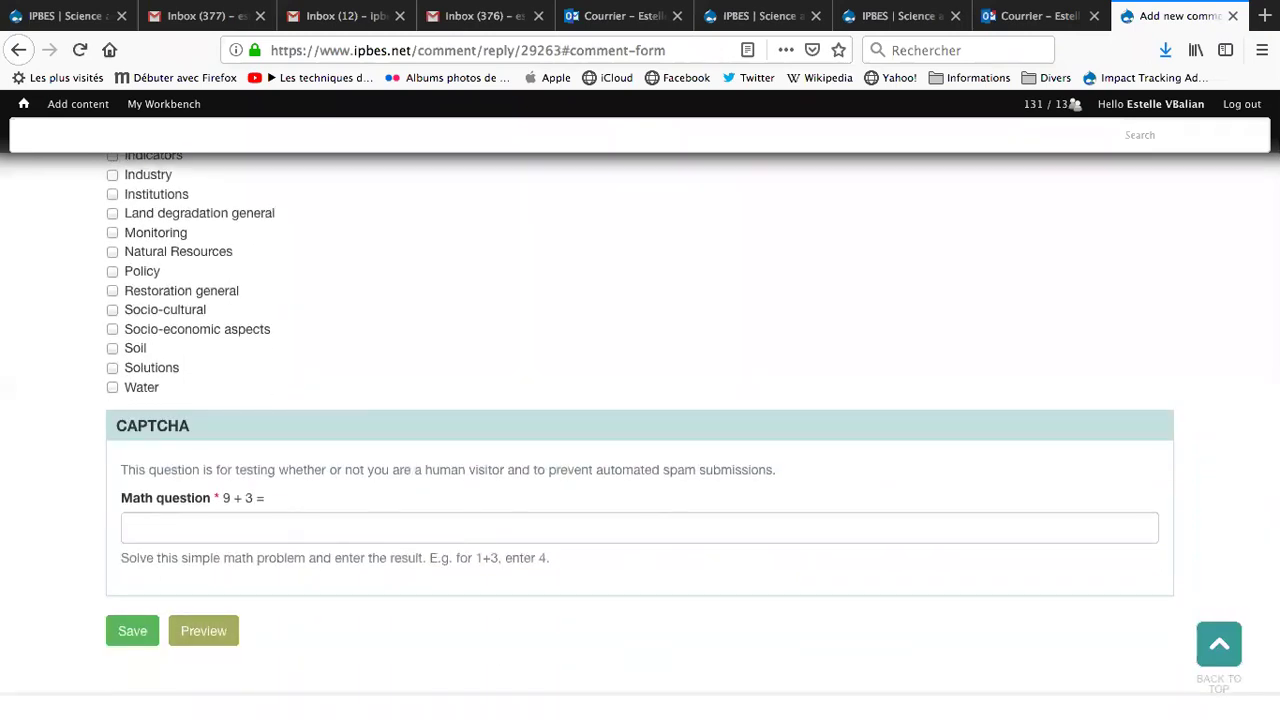
pyautogui.scroll(10, 1073, 104)
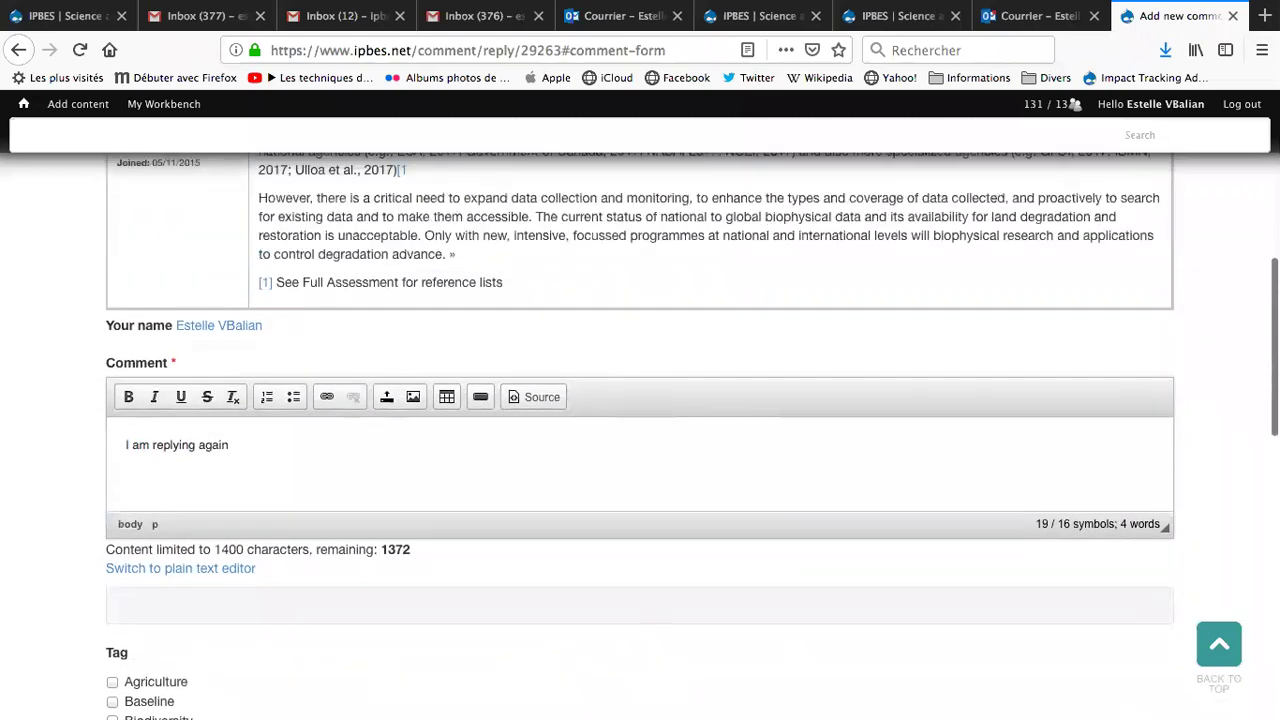
# - Leave the reply unsaved, return to the Data availability and coverage topic and go to its last post
pyautogui.scroll(6, 653, 302)
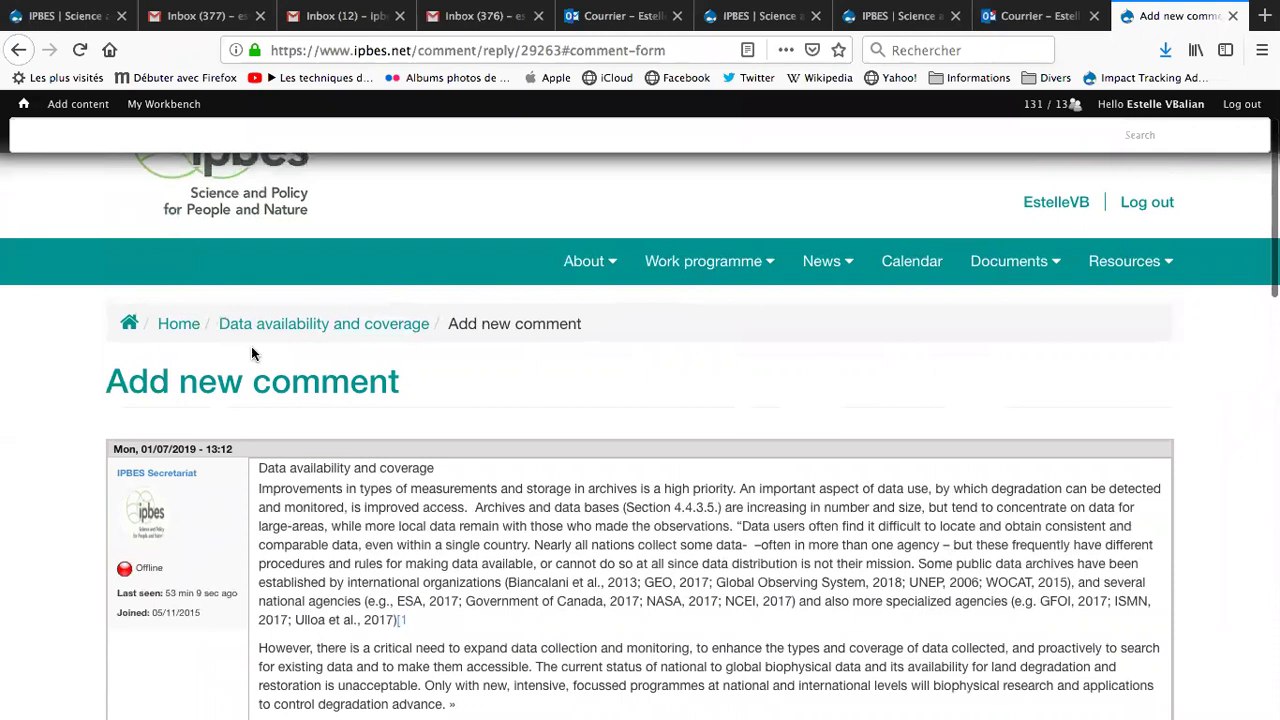
pyautogui.click(313, 330)
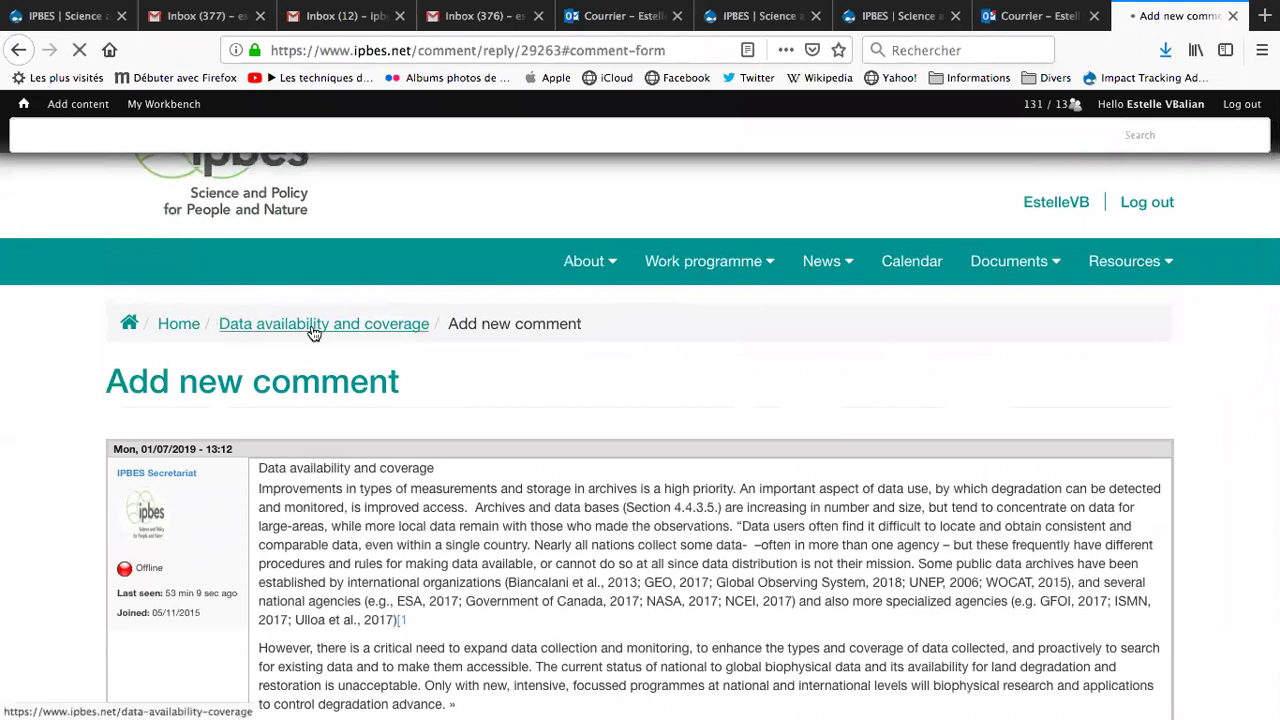
pyautogui.scroll(-3, 314, 333)
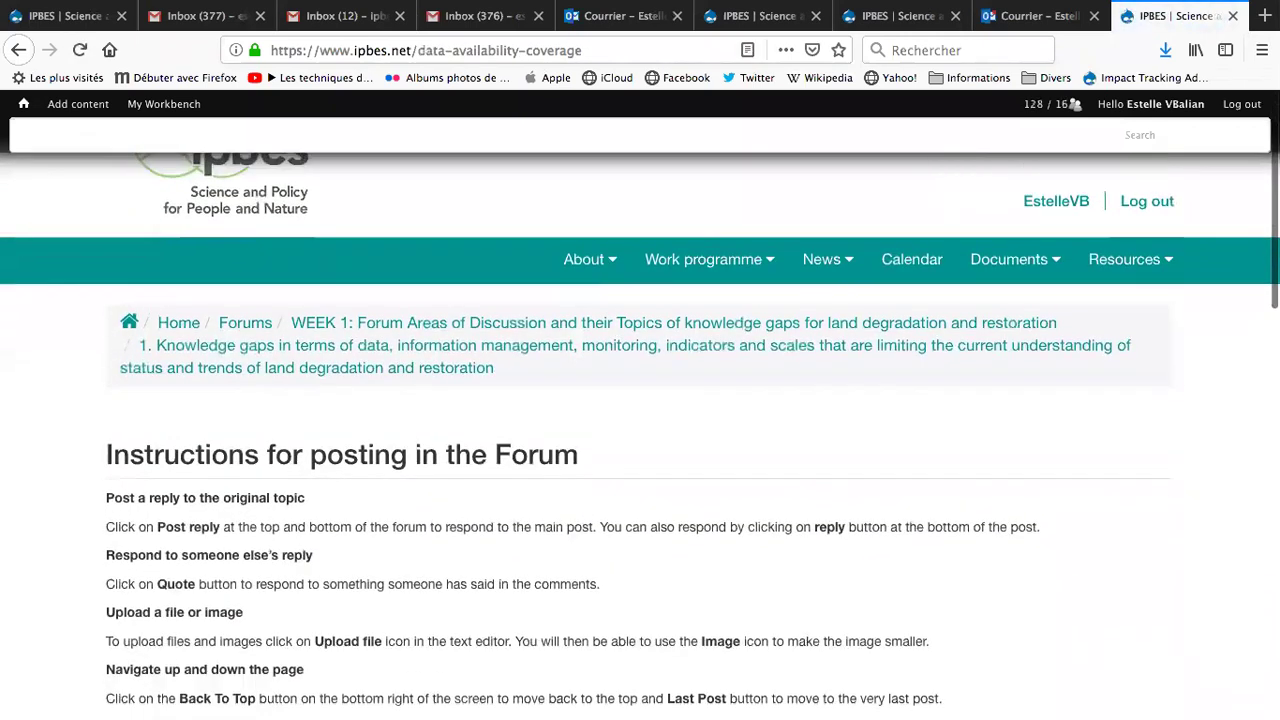
pyautogui.scroll(-3, 640, 437)
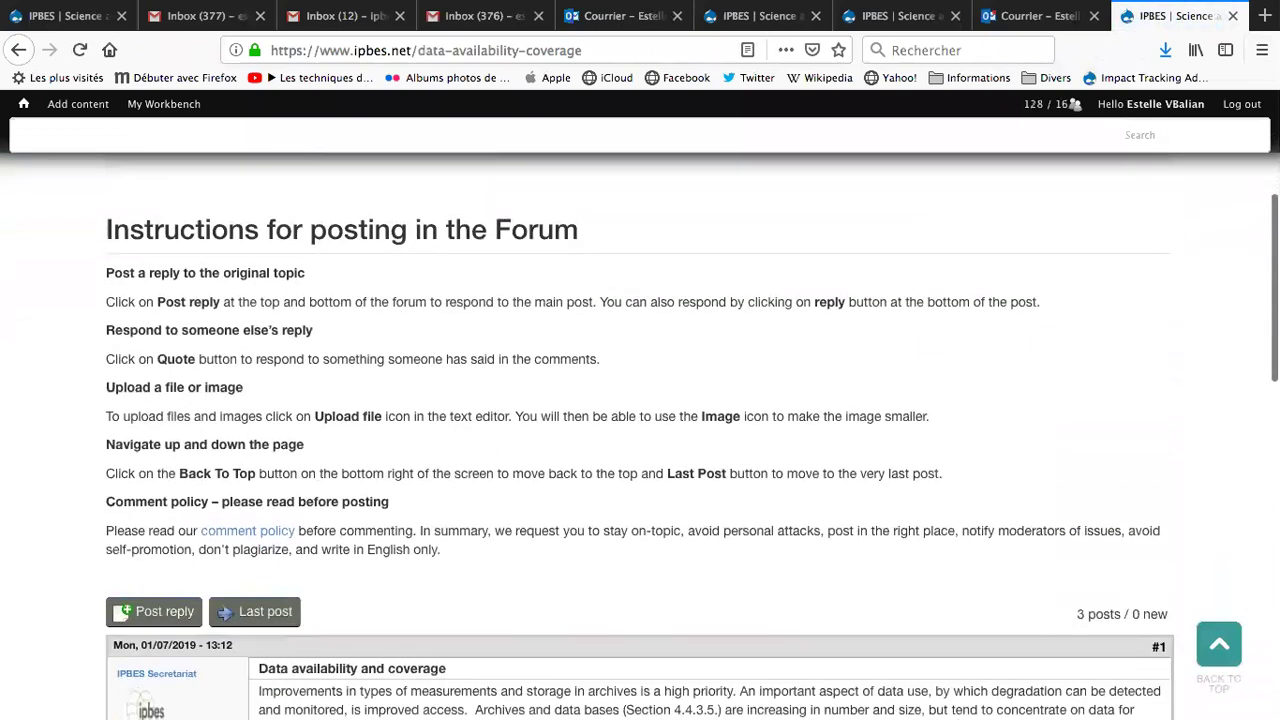
pyautogui.scroll(-2, 640, 437)
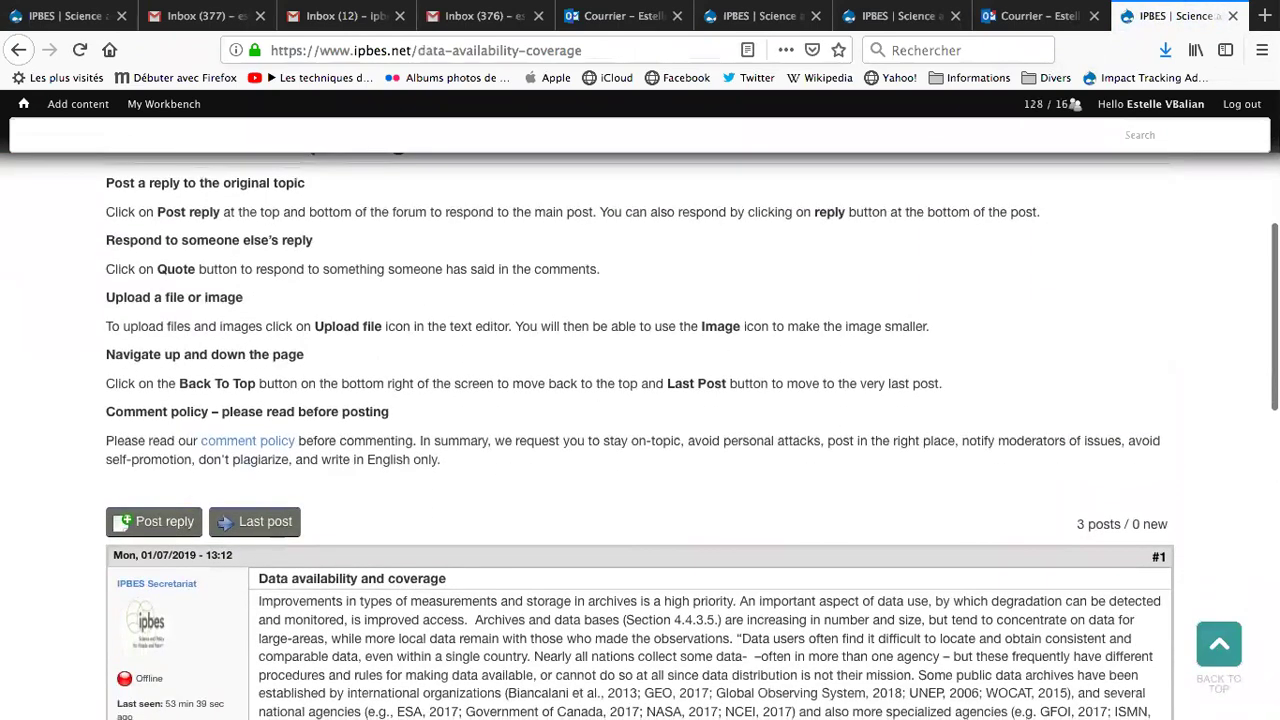
pyautogui.scroll(-6, 640, 437)
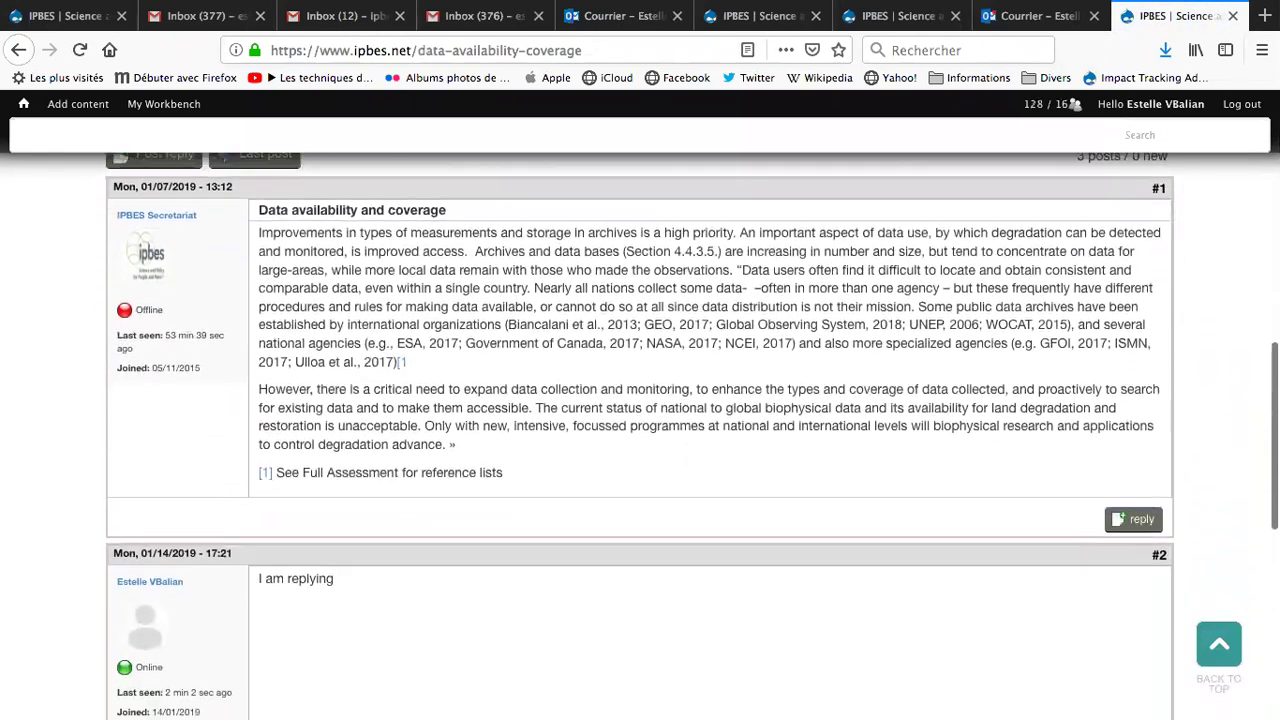
pyautogui.scroll(-2, 640, 437)
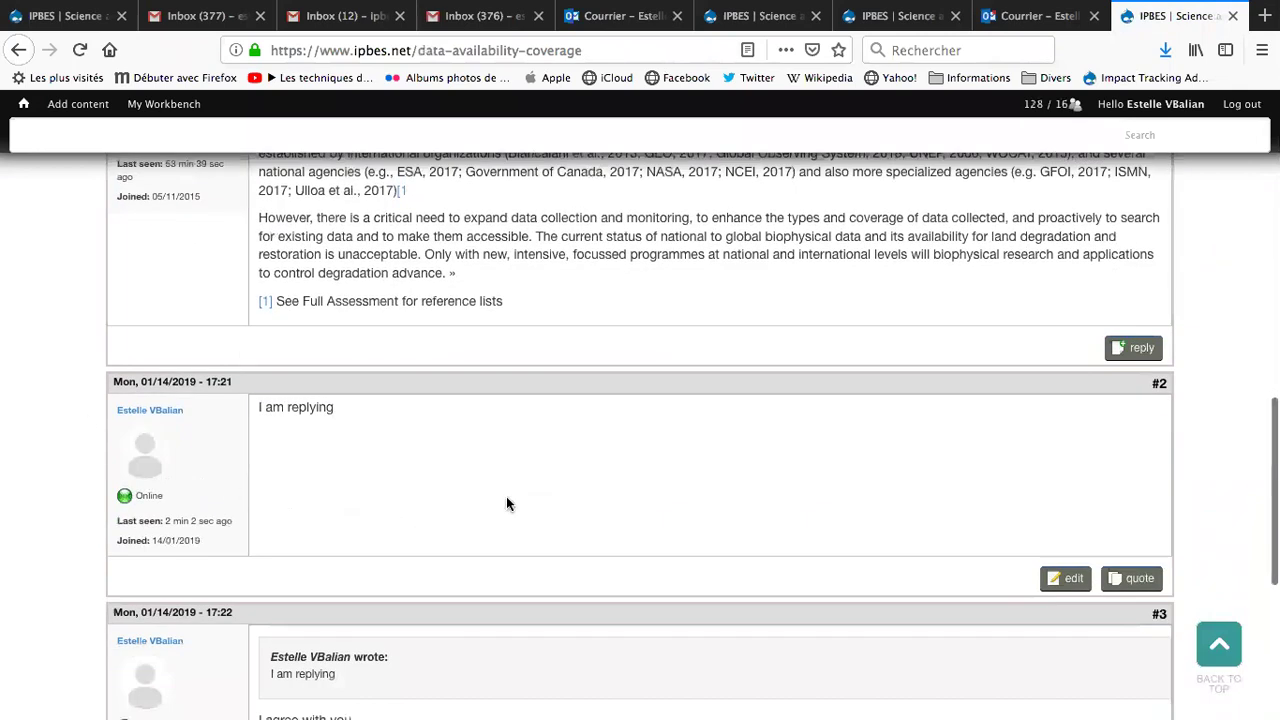
pyautogui.scroll(-3, 555, 477)
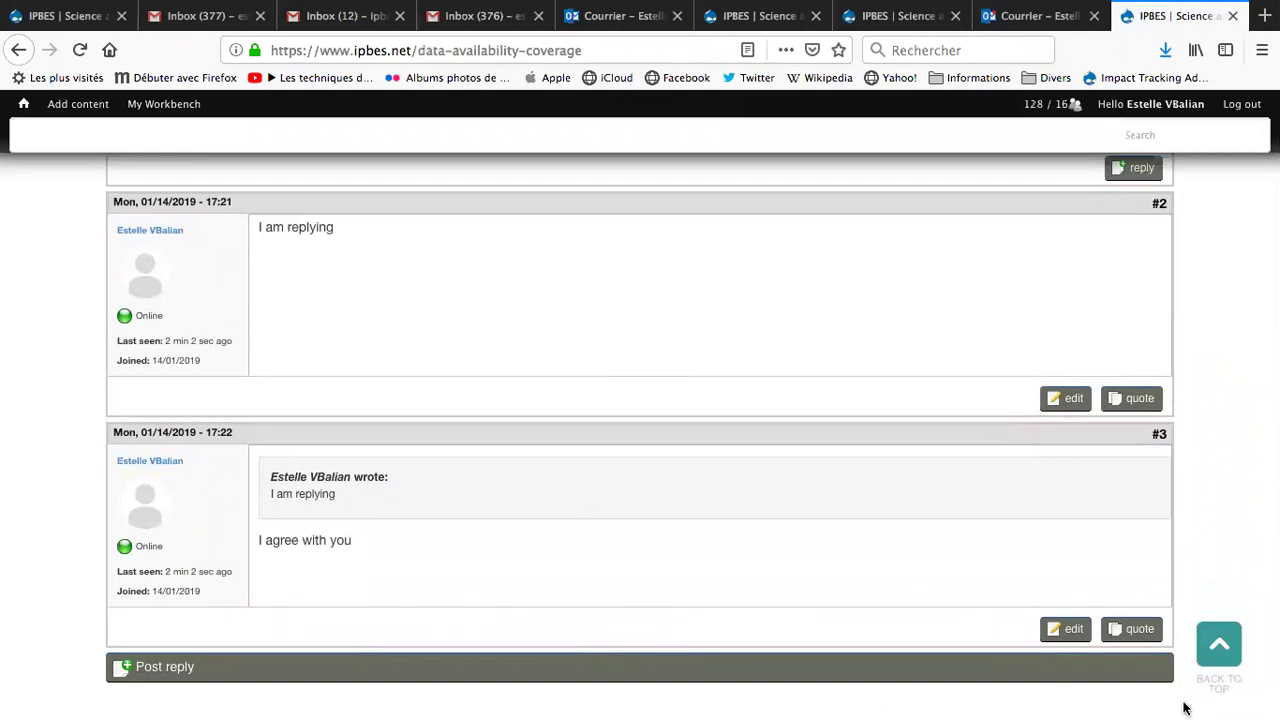
# - Quote post #3 in a new comment and add "Yes I am agreeing too" on a new line below the closing quote tag
pyautogui.click(1138, 630)
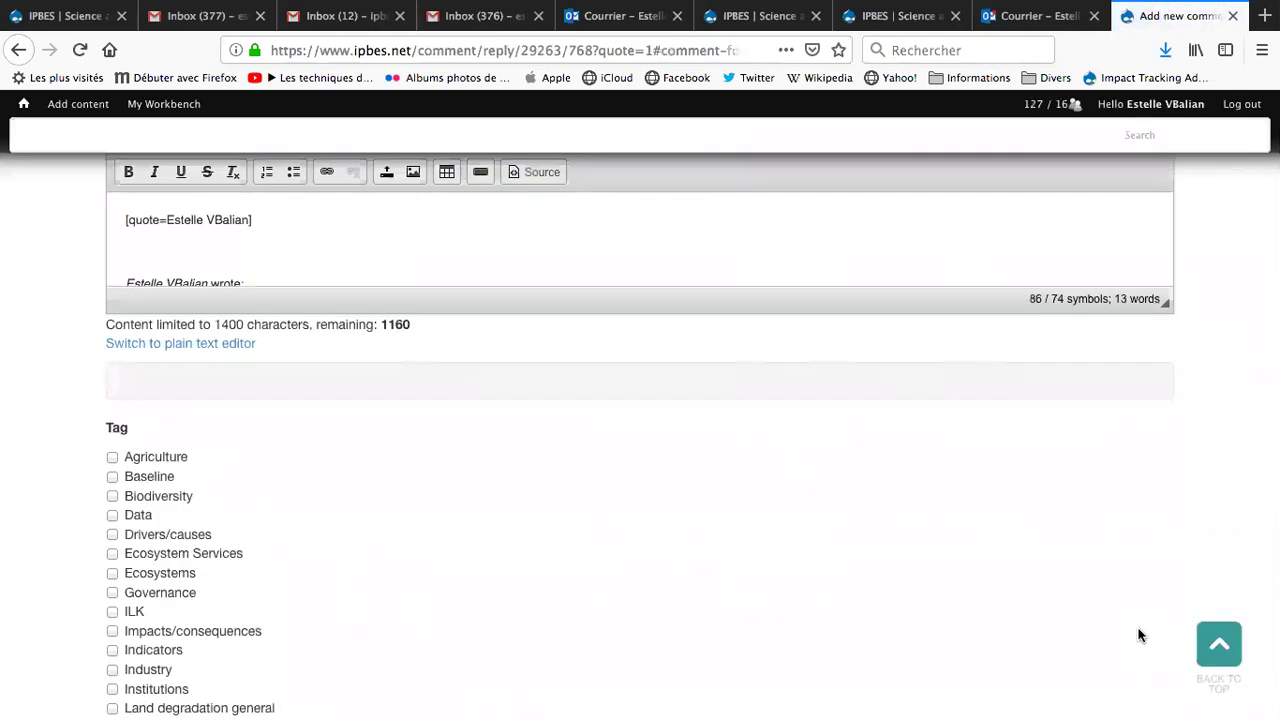
pyautogui.click(466, 175)
pyautogui.press('Down')
pyautogui.press('Down')
pyautogui.press('Down')
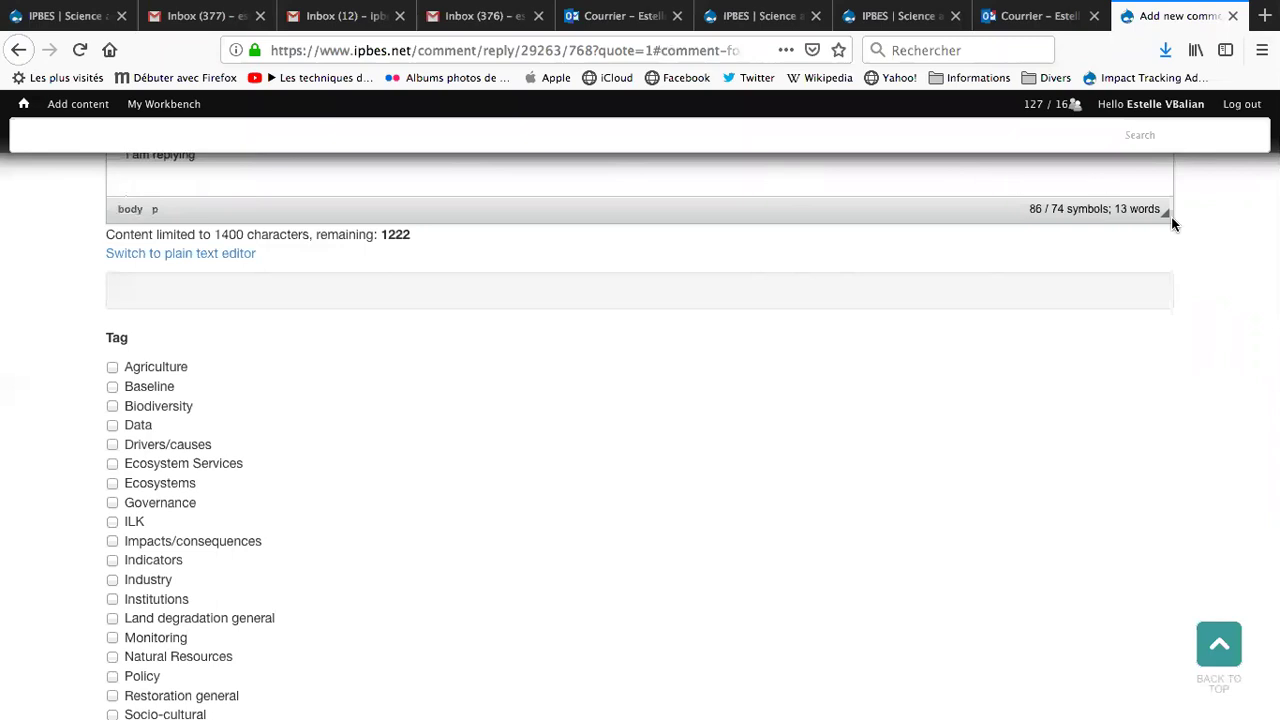
pyautogui.scroll(5, 555, 391)
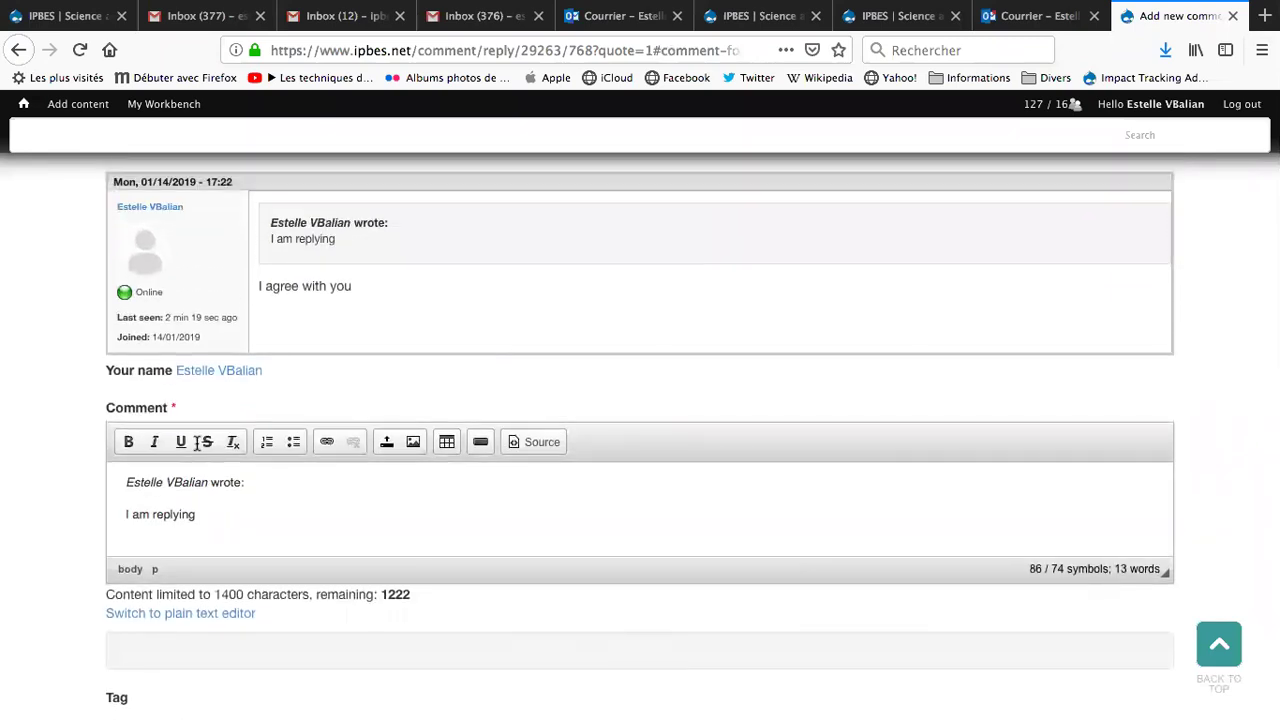
pyautogui.hotkey('ctrl', 'a')
pyautogui.scroll(-2, 206, 536)
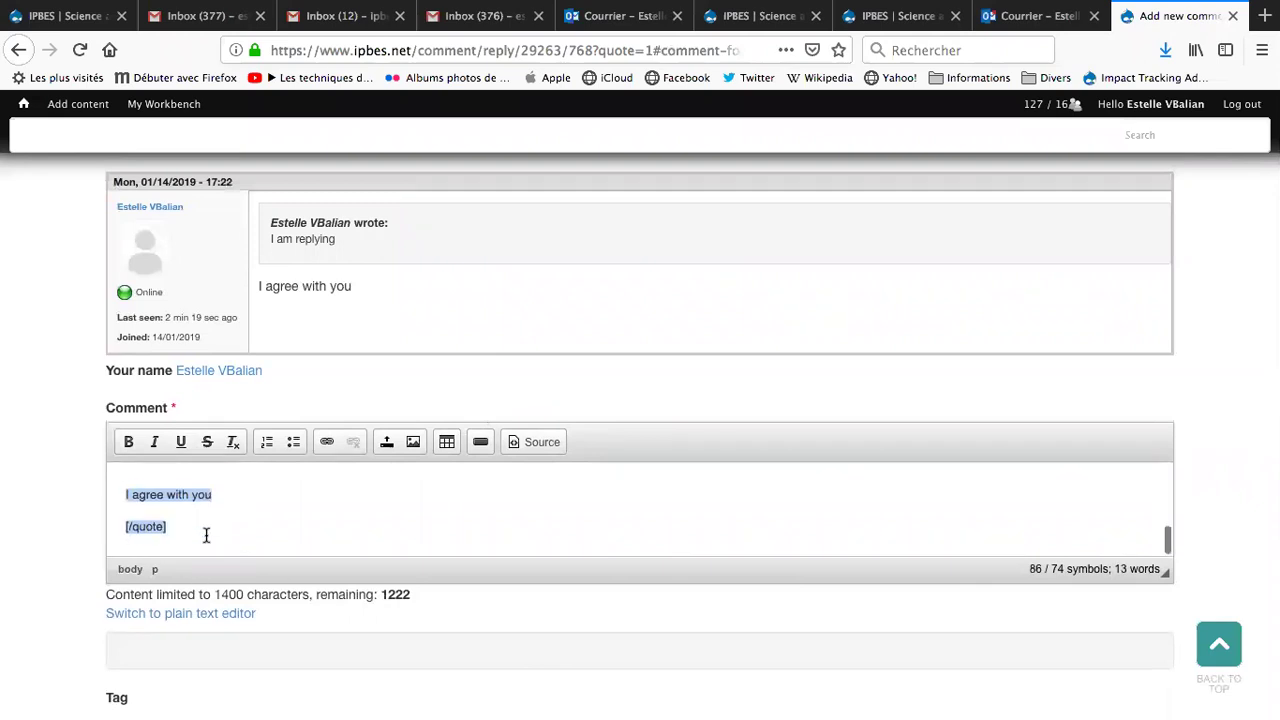
pyautogui.click(204, 541)
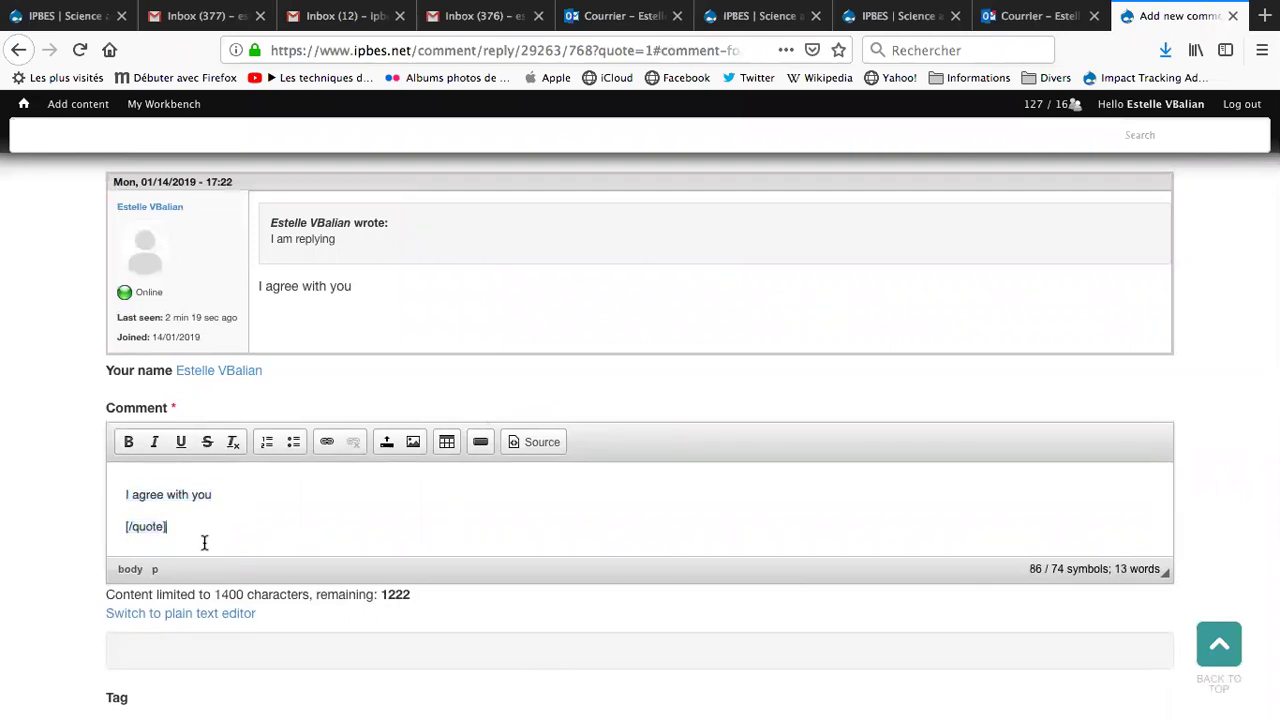
pyautogui.press('Return')
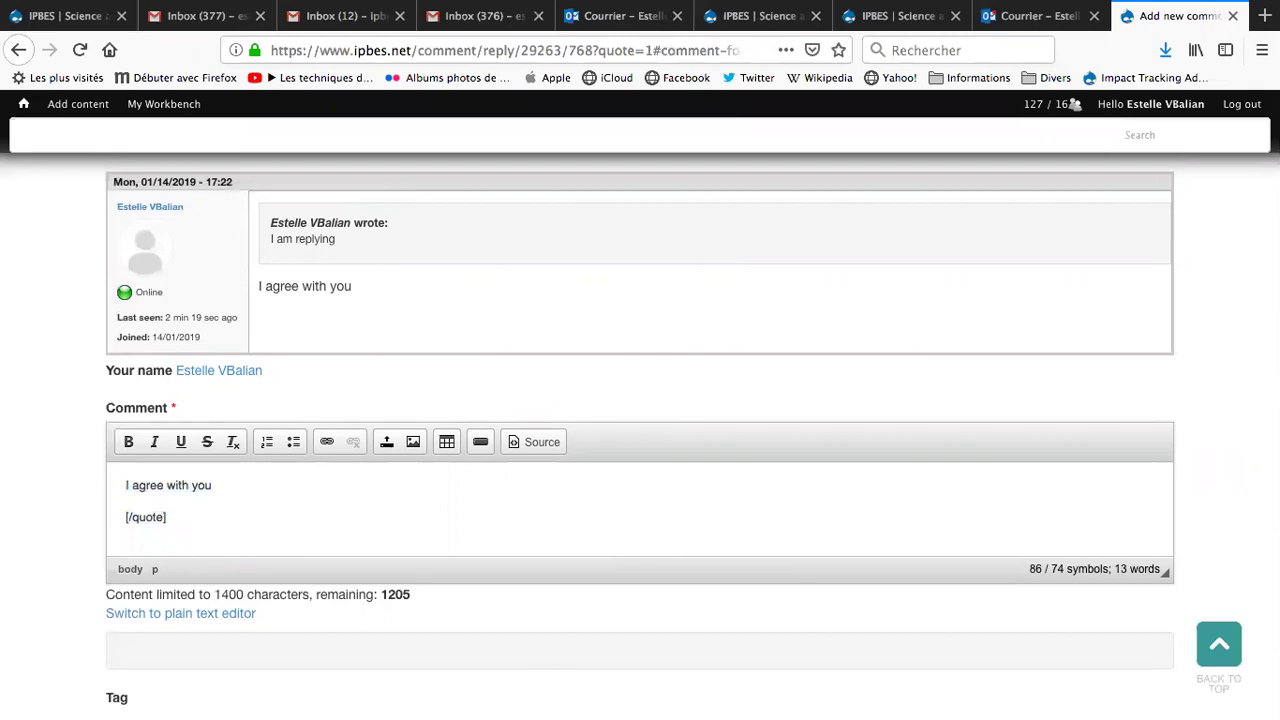
pyautogui.write('Yes I am agreeing too')
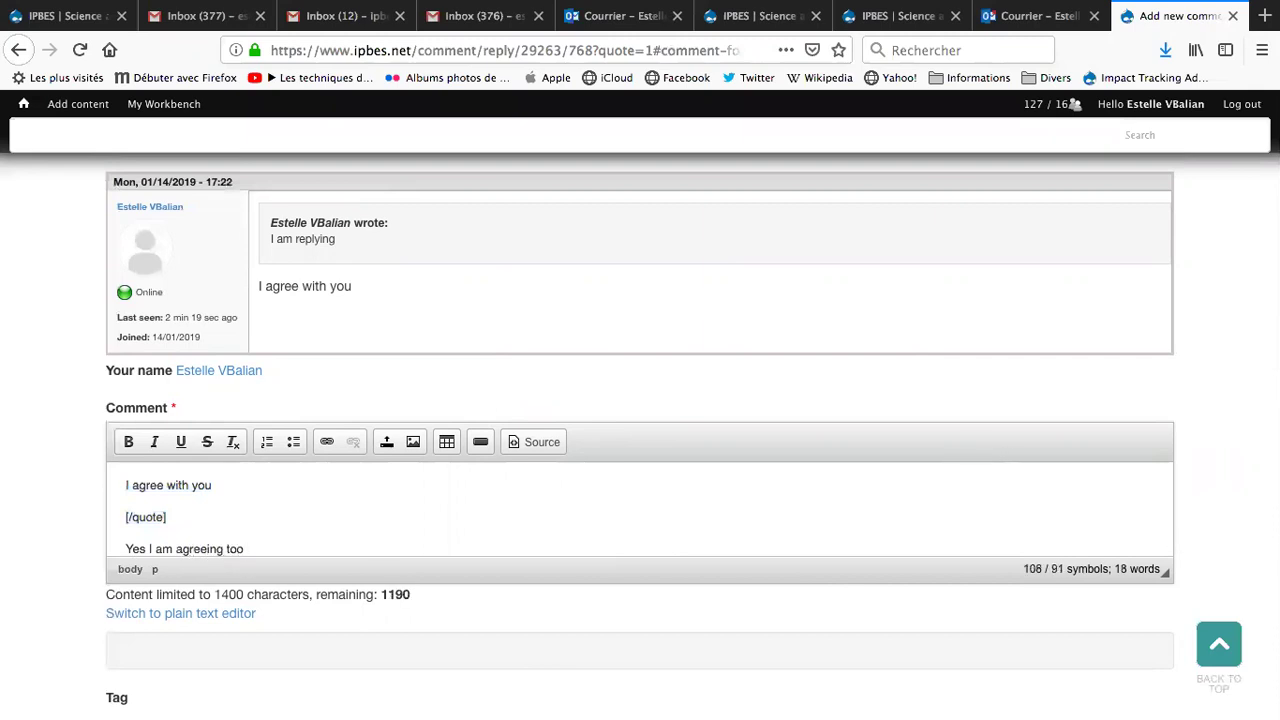
# - Answer the CAPTCHA math question without choosing any tags and save the quoted reply to the topic
pyautogui.scroll(-9, 640, 436)
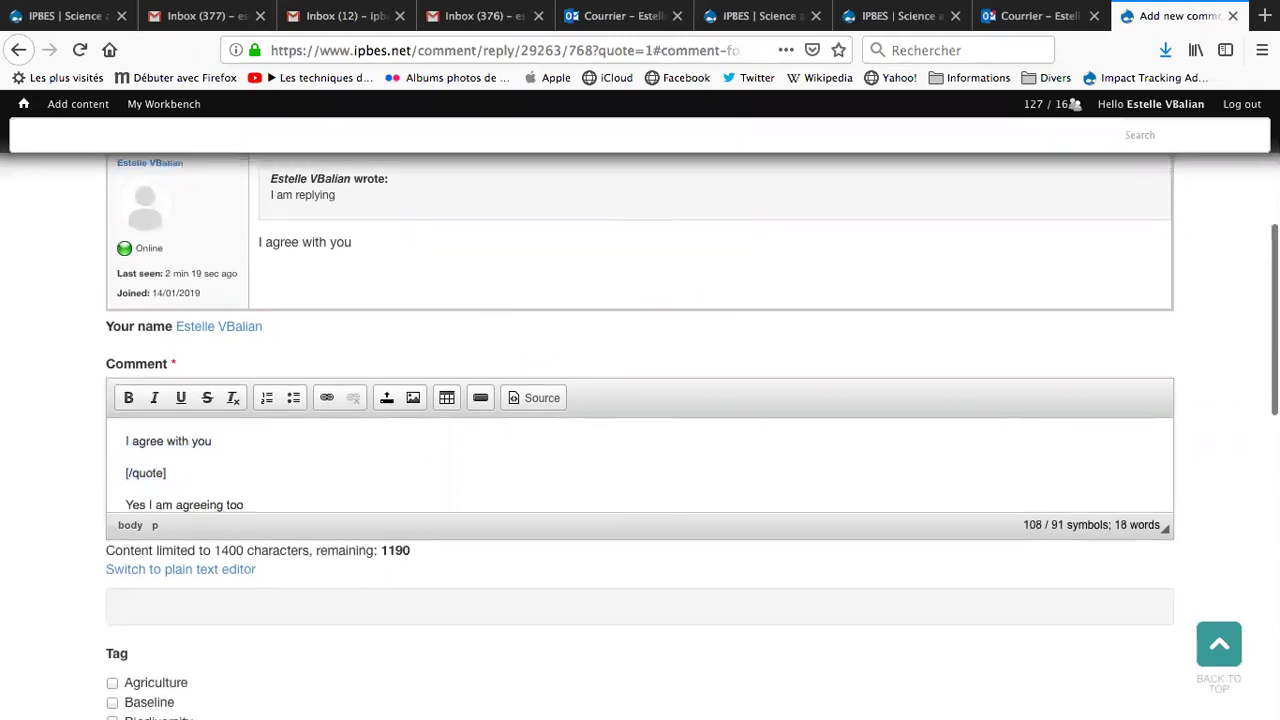
pyautogui.scroll(-7, 339, 472)
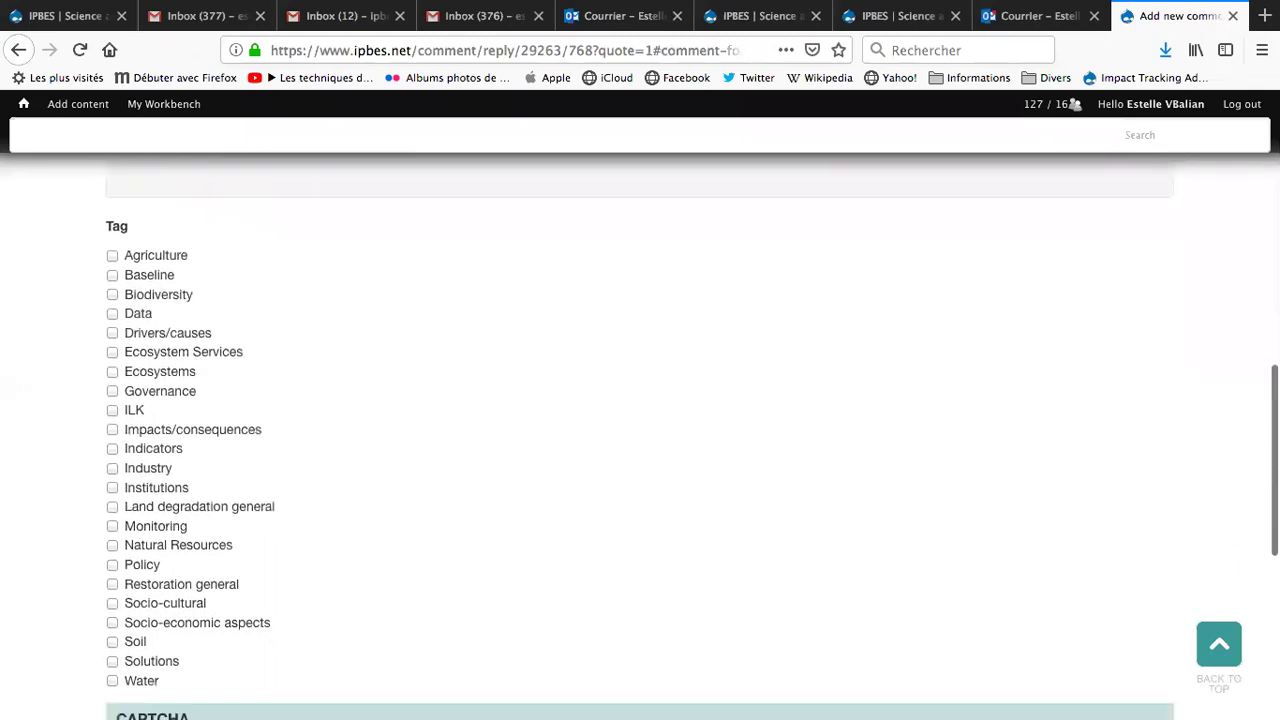
pyautogui.click(339, 472)
pyautogui.write('6')
pyautogui.click(143, 592)
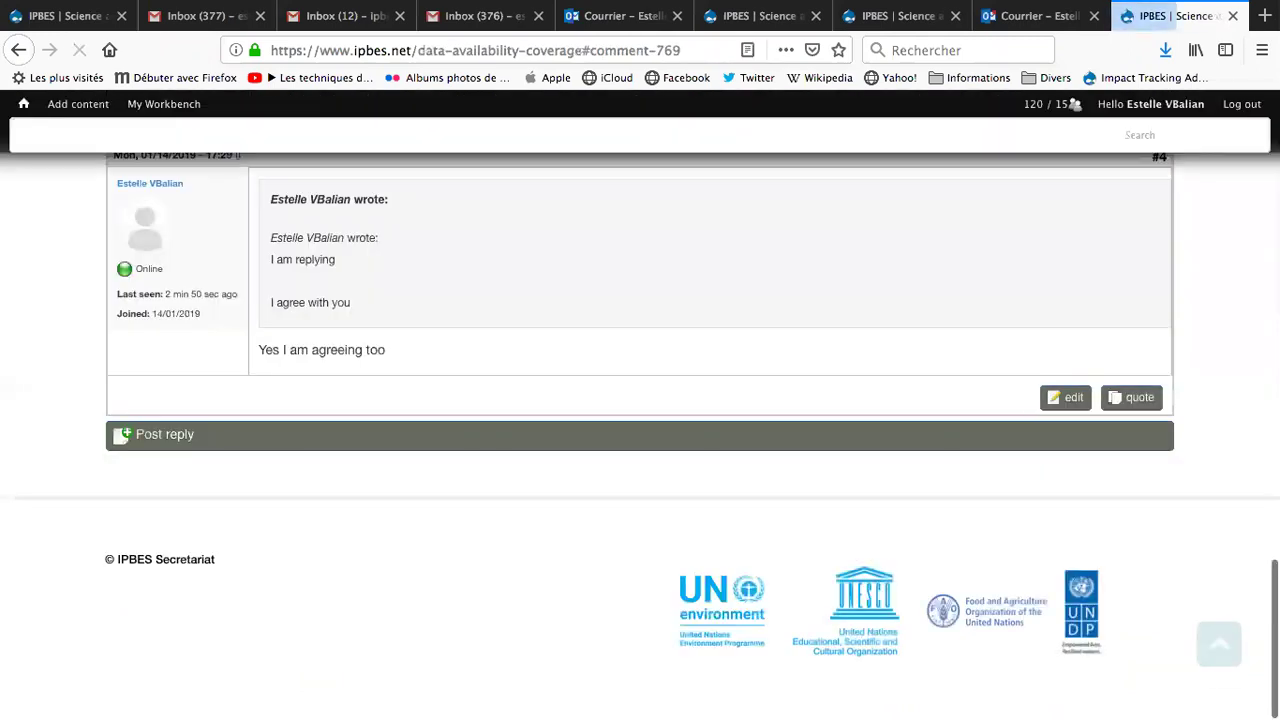
# - Start another reply to the topic's original post and view the comment editor's file upload dialog without choosing a file
pyautogui.scroll(5, 640, 436)
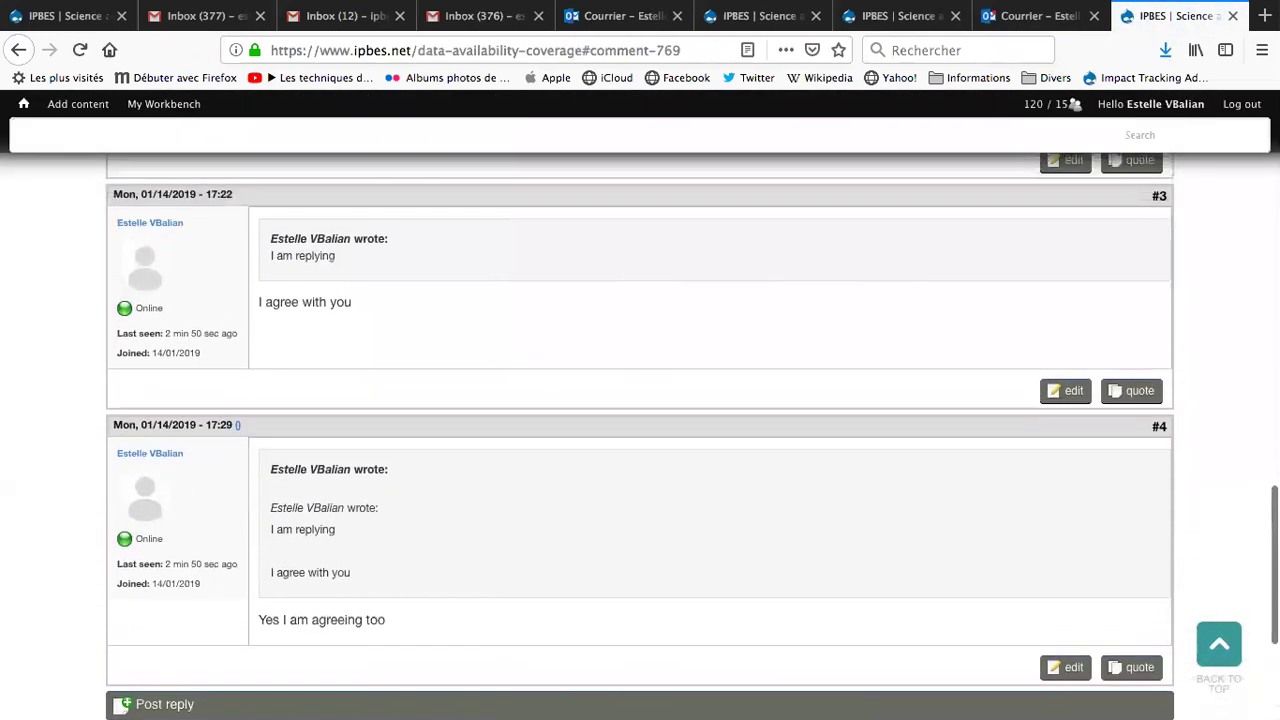
pyautogui.scroll(4, 640, 436)
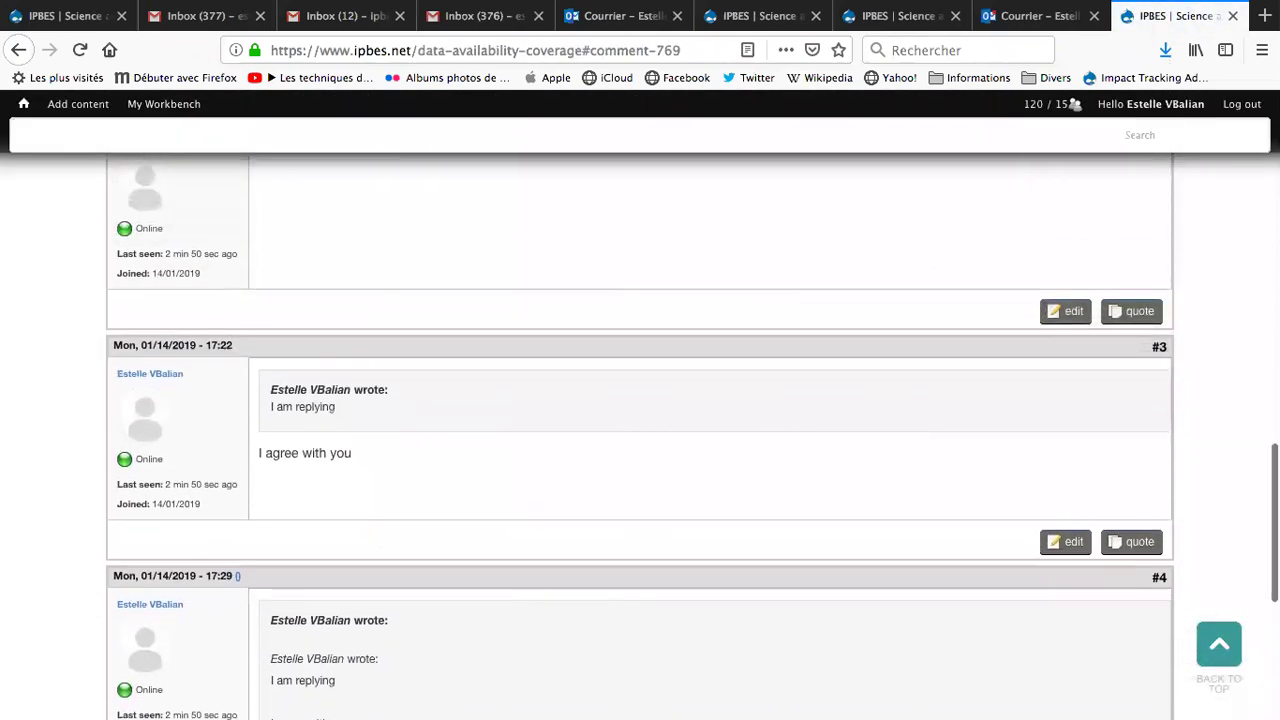
pyautogui.scroll(3, 935, 402)
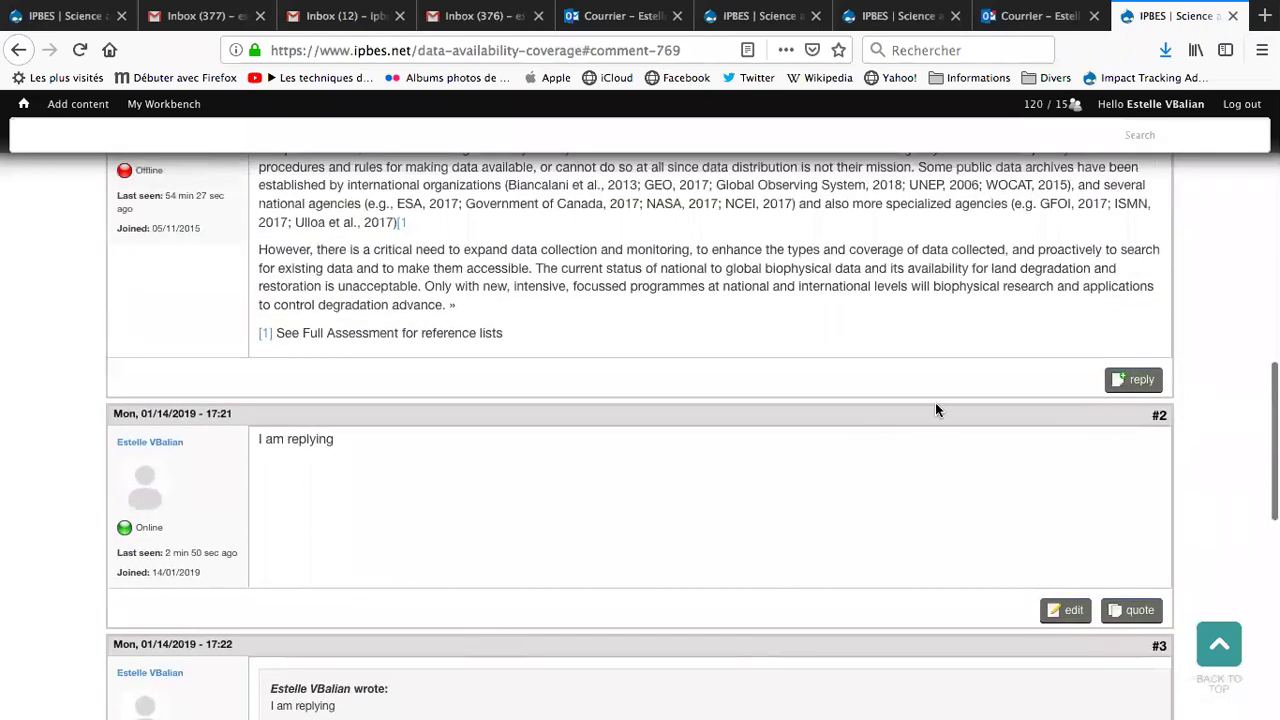
pyautogui.click(1137, 381)
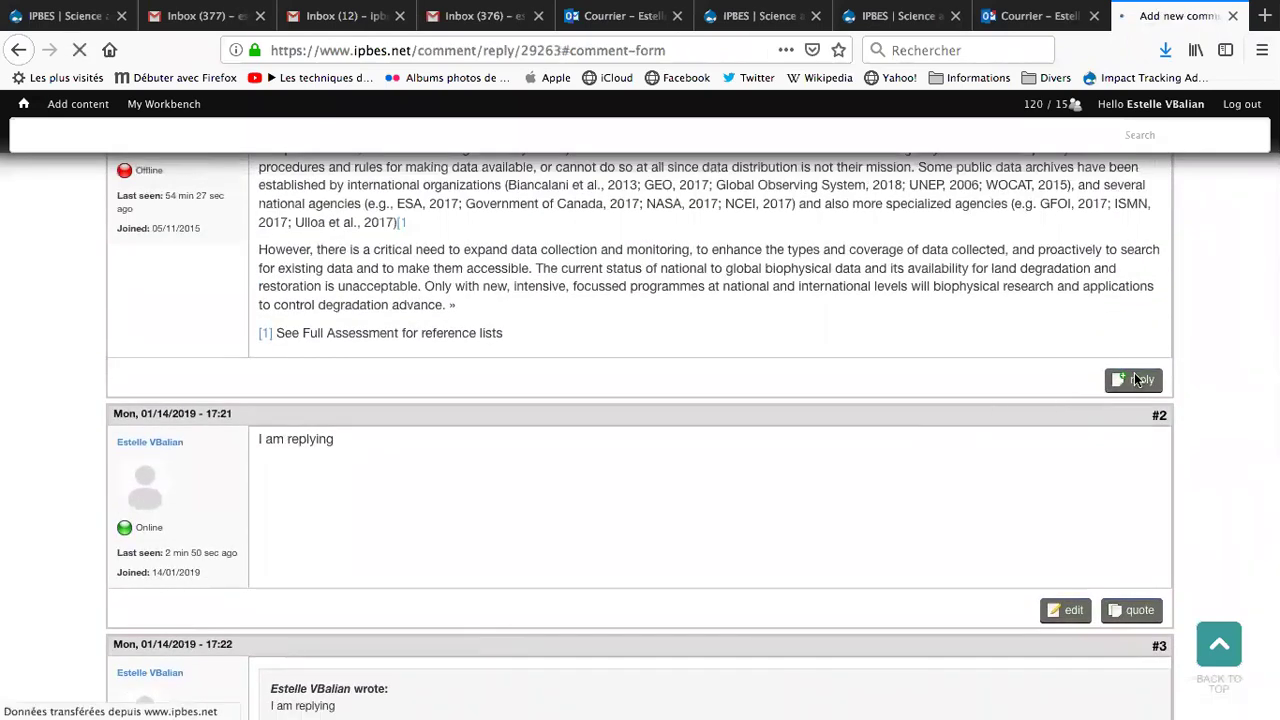
pyautogui.scroll(4, 409, 337)
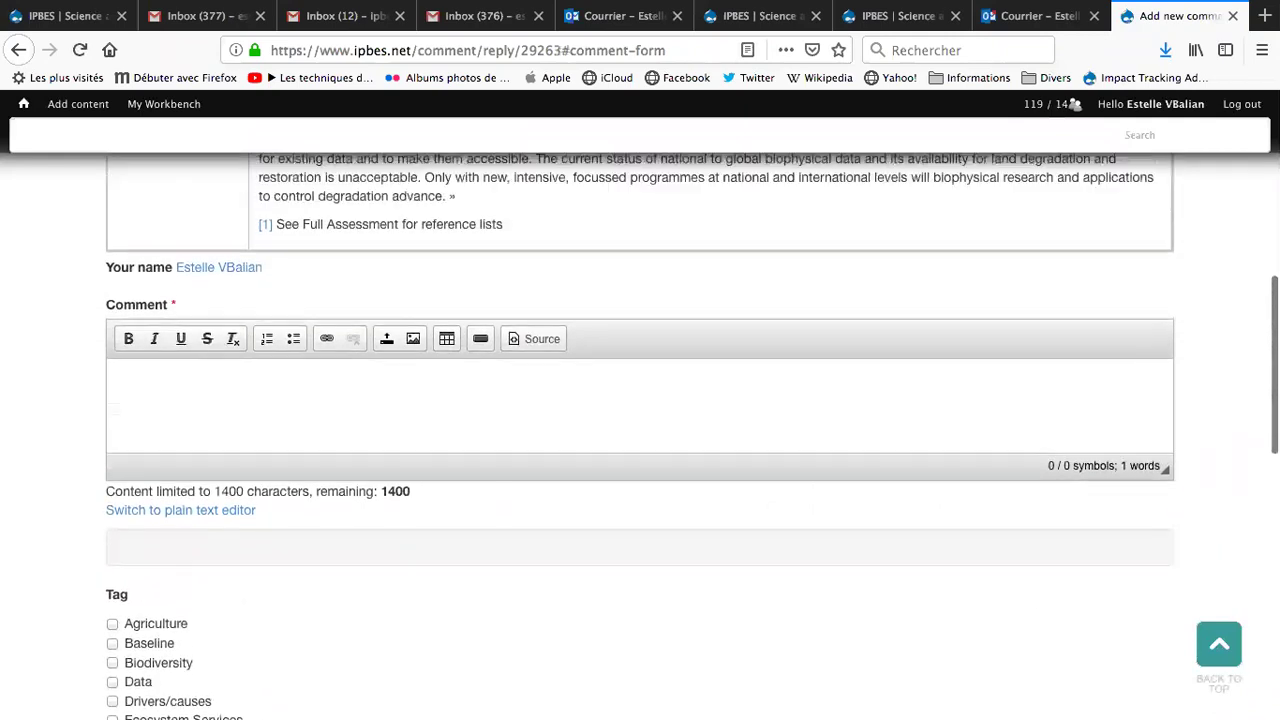
pyautogui.click(386, 354)
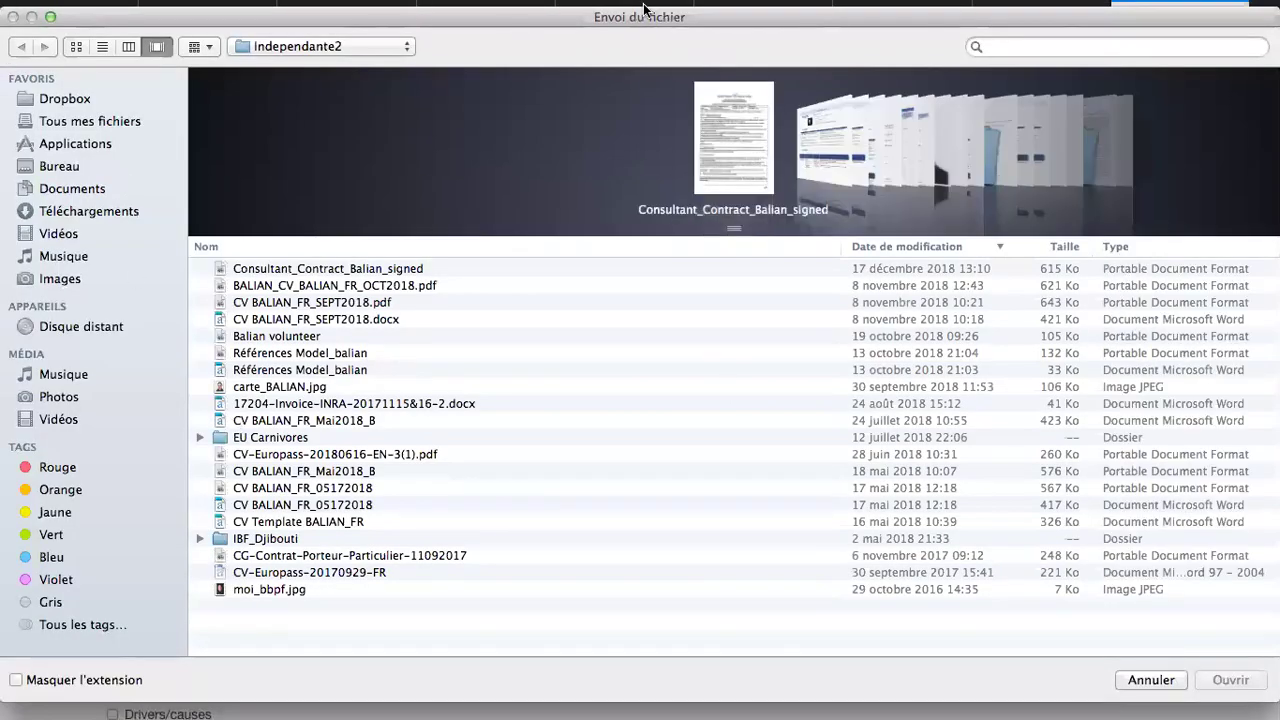
pyautogui.click(1178, 686)
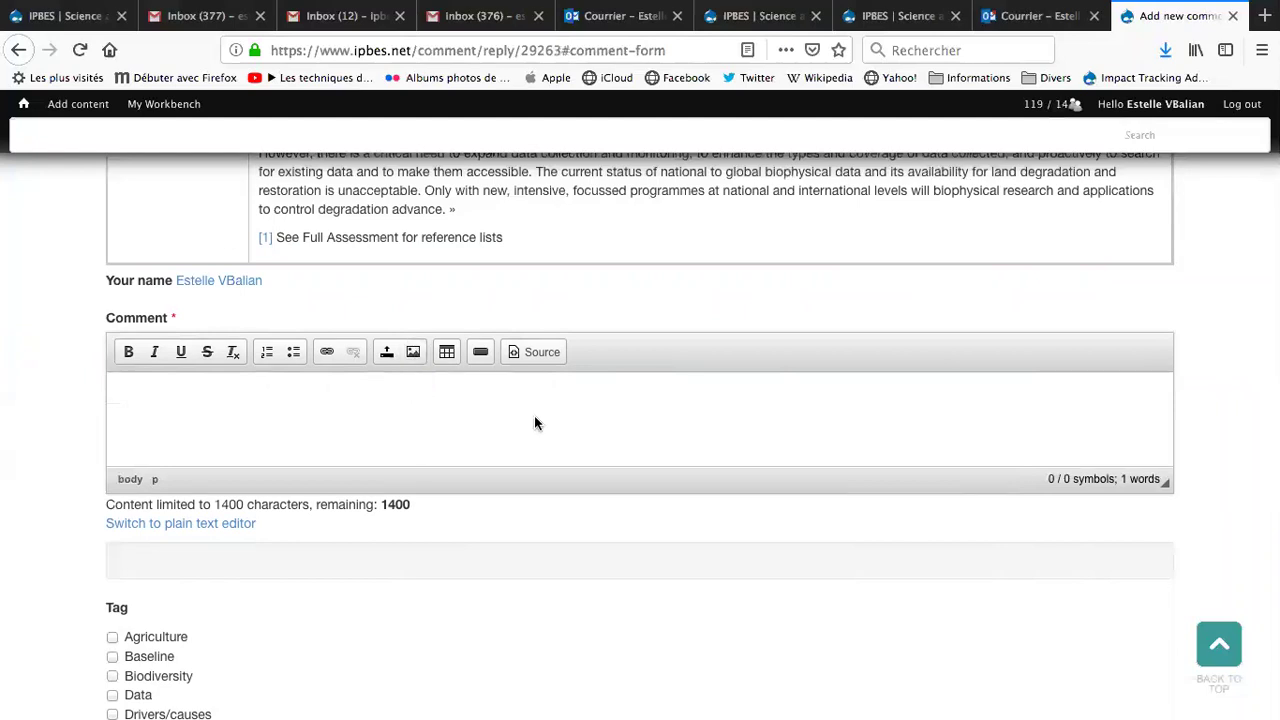
# - Leave the empty reply form and return to the Data availability and coverage topic
pyautogui.scroll(5, 1207, 262)
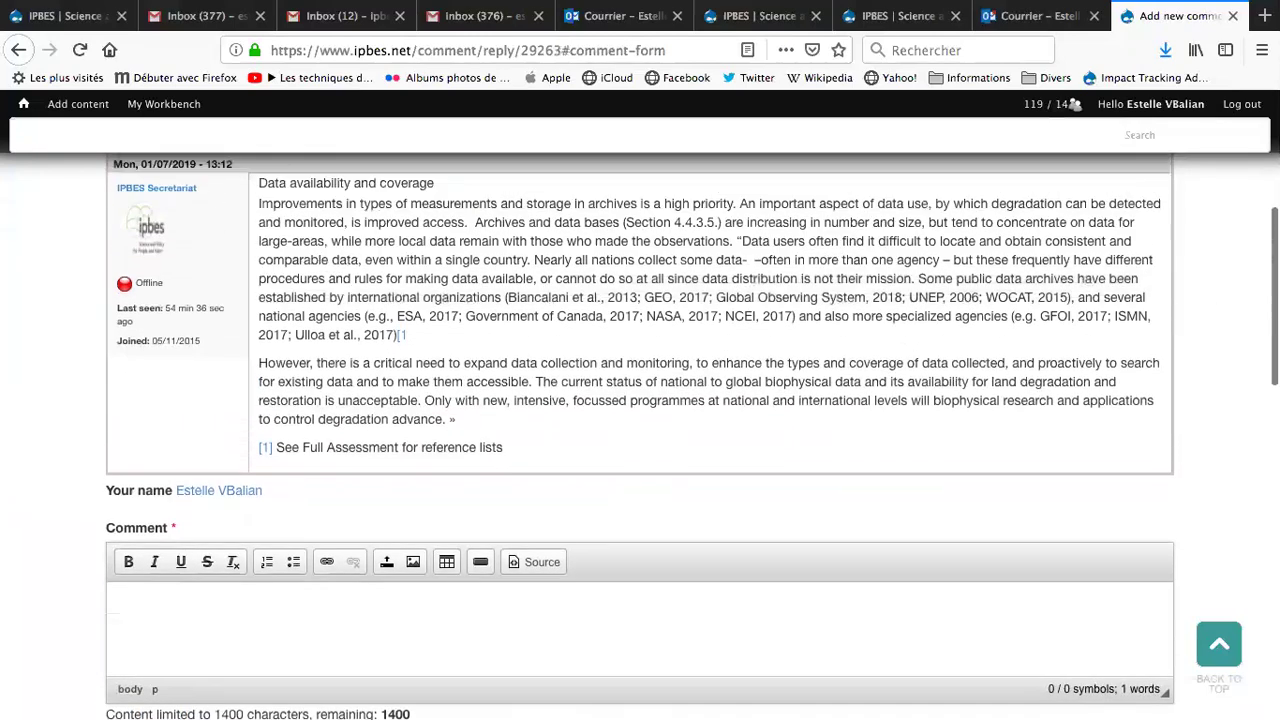
pyautogui.scroll(1, 1207, 262)
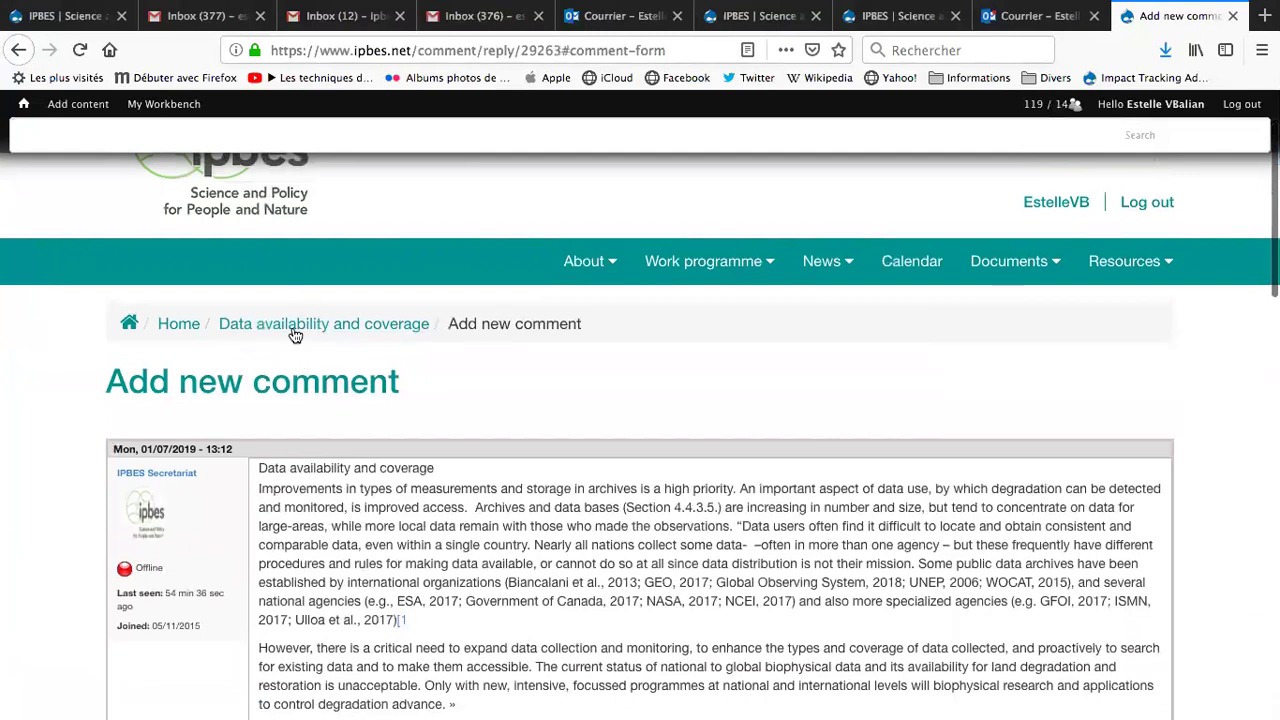
pyautogui.click(321, 330)
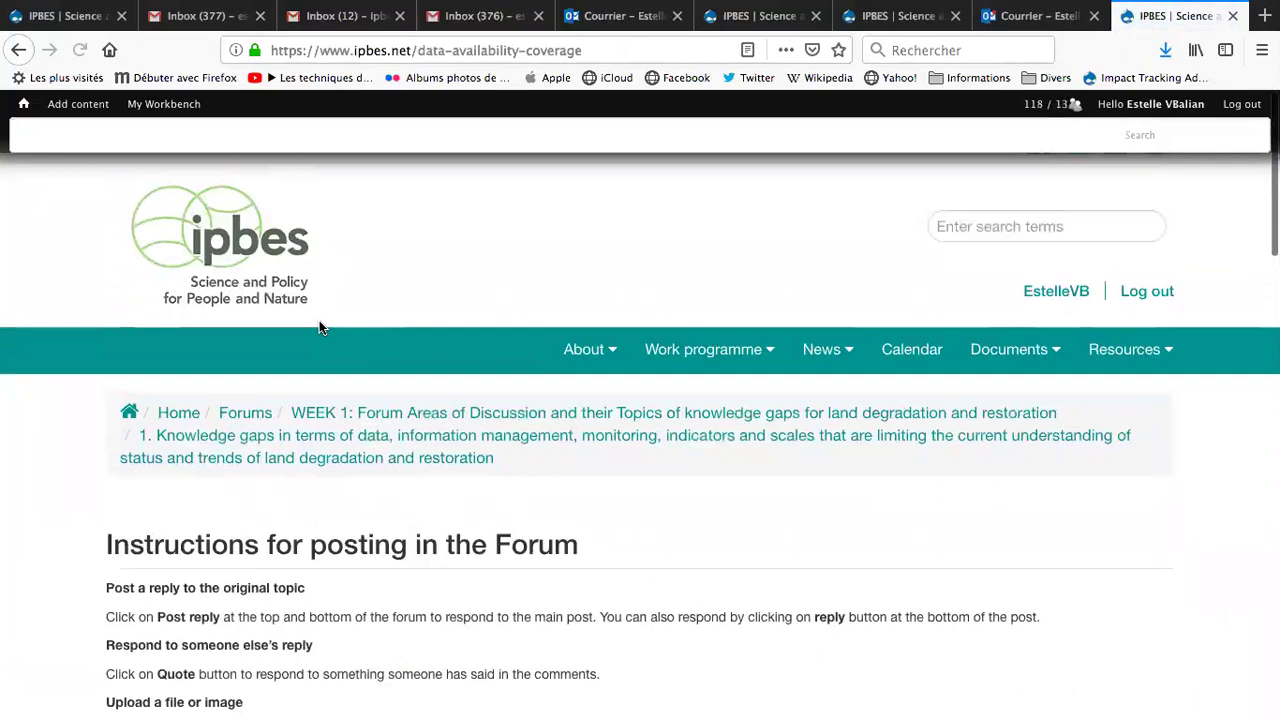
# - Review the forum's posting instructions, comment policy and the topic's original post with its reply options
pyautogui.scroll(-2, 319, 320)
pyautogui.scroll(-2, 319, 320)
pyautogui.scroll(-5, 640, 430)
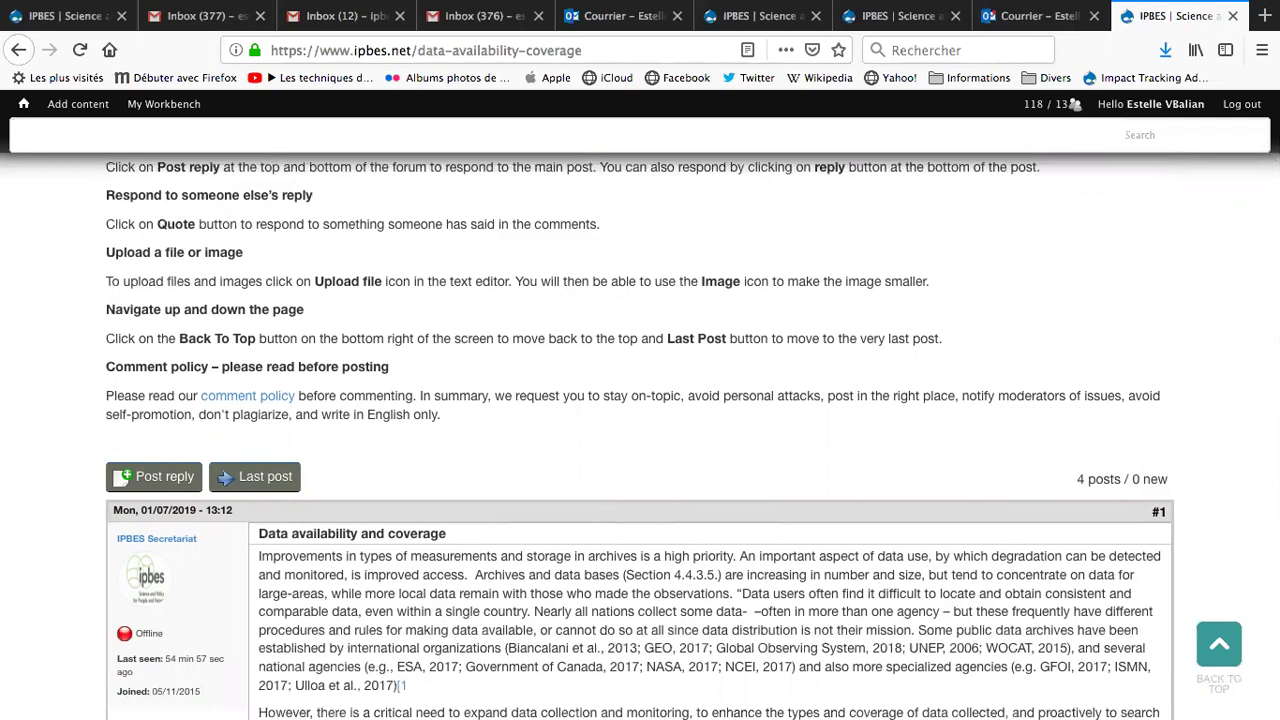
pyautogui.scroll(-1, 640, 436)
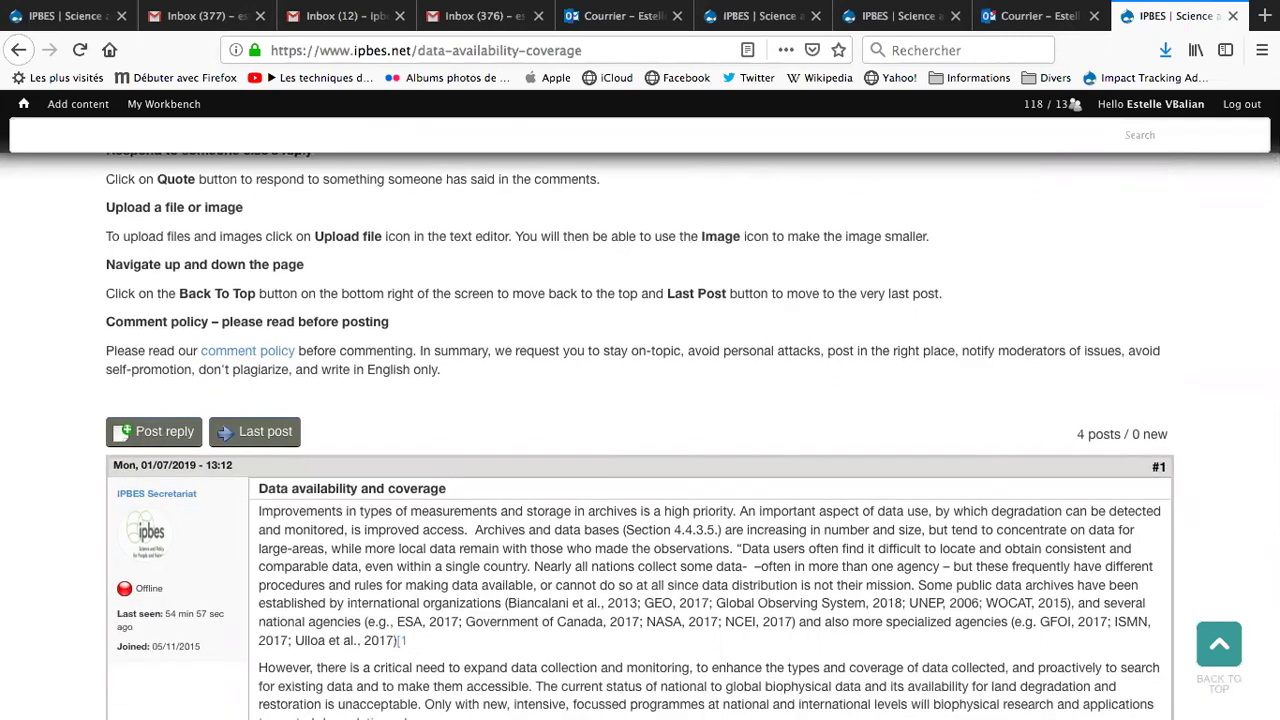
pyautogui.scroll(-3, 640, 436)
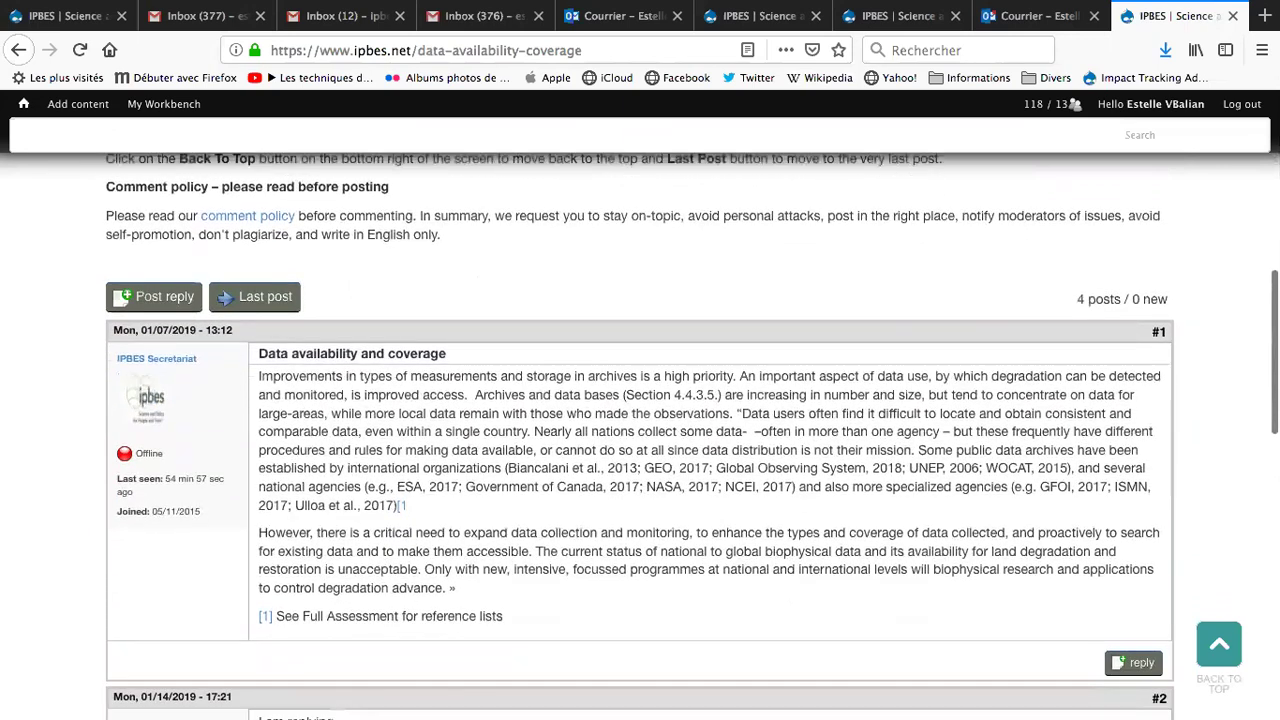
pyautogui.scroll(-1, 640, 436)
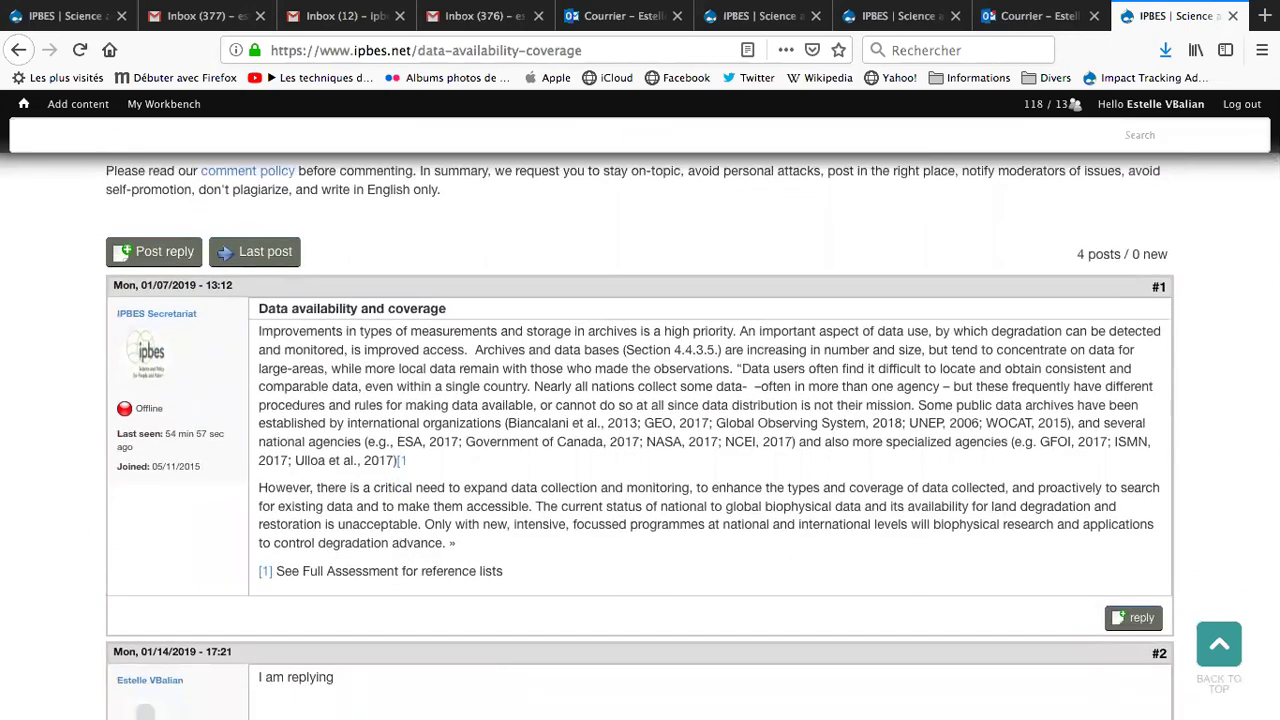
pyautogui.scroll(5, 640, 436)
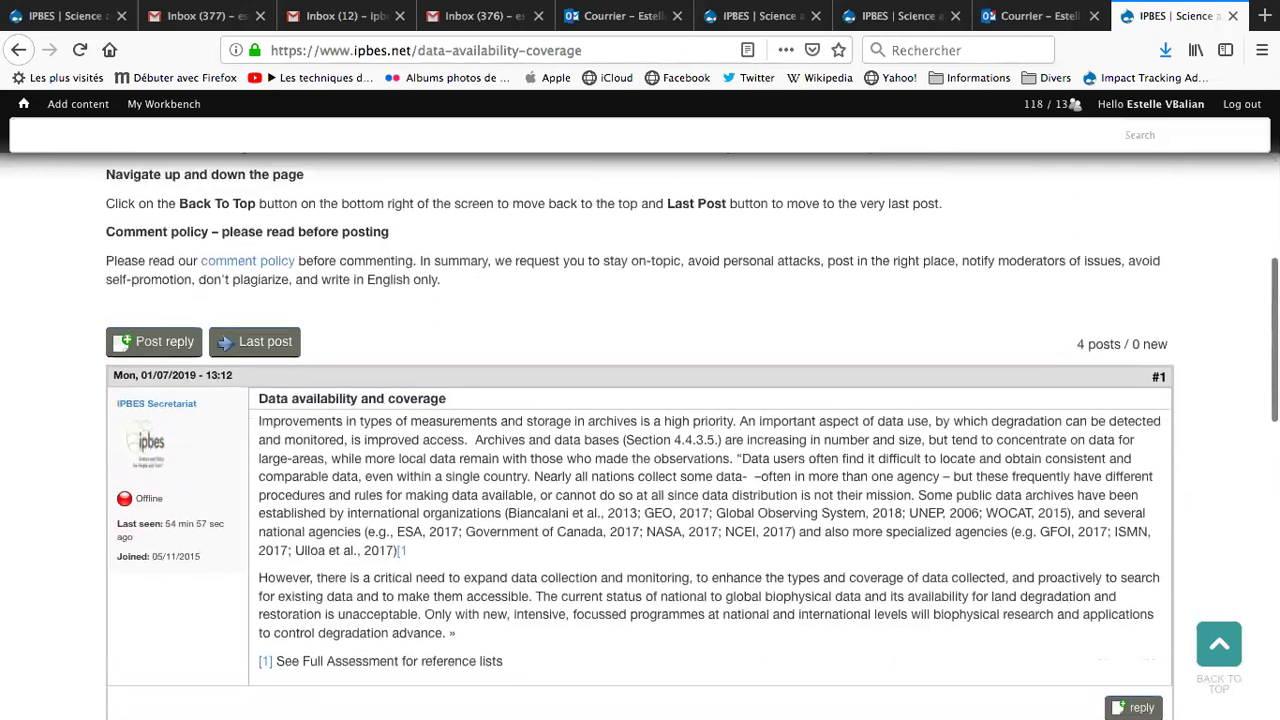
pyautogui.scroll(2, 640, 436)
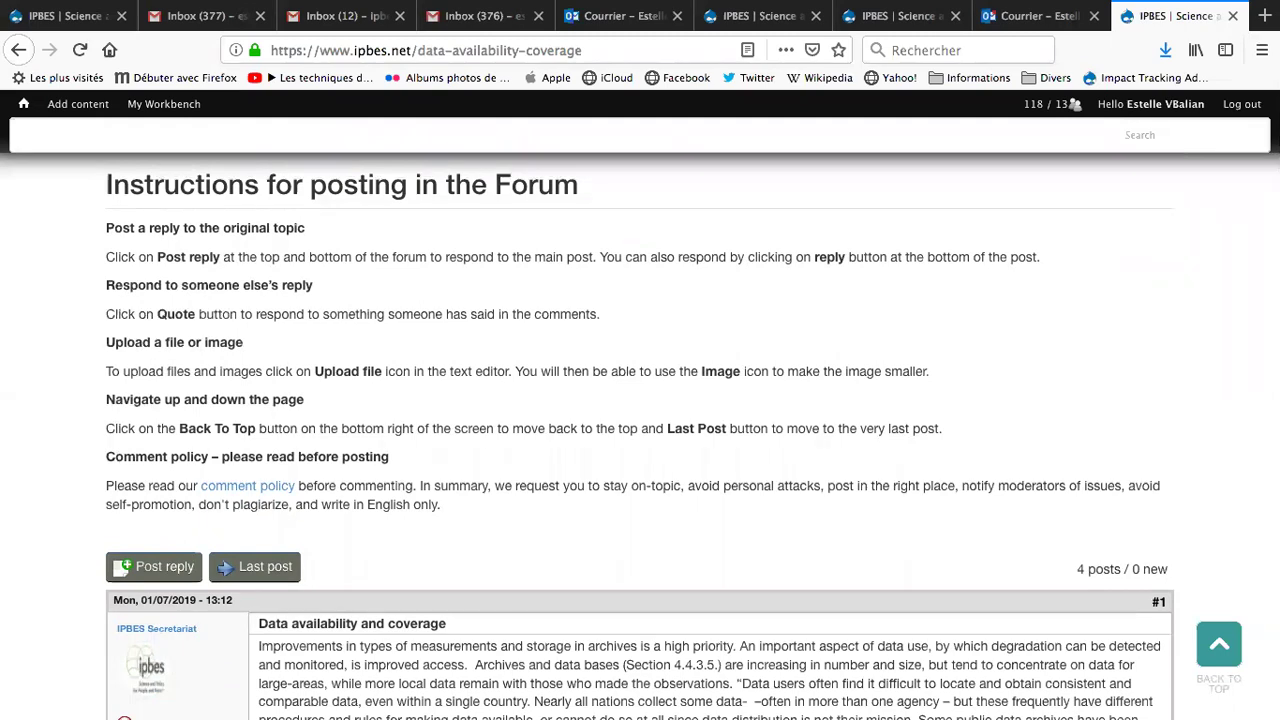
pyautogui.scroll(1, 640, 446)
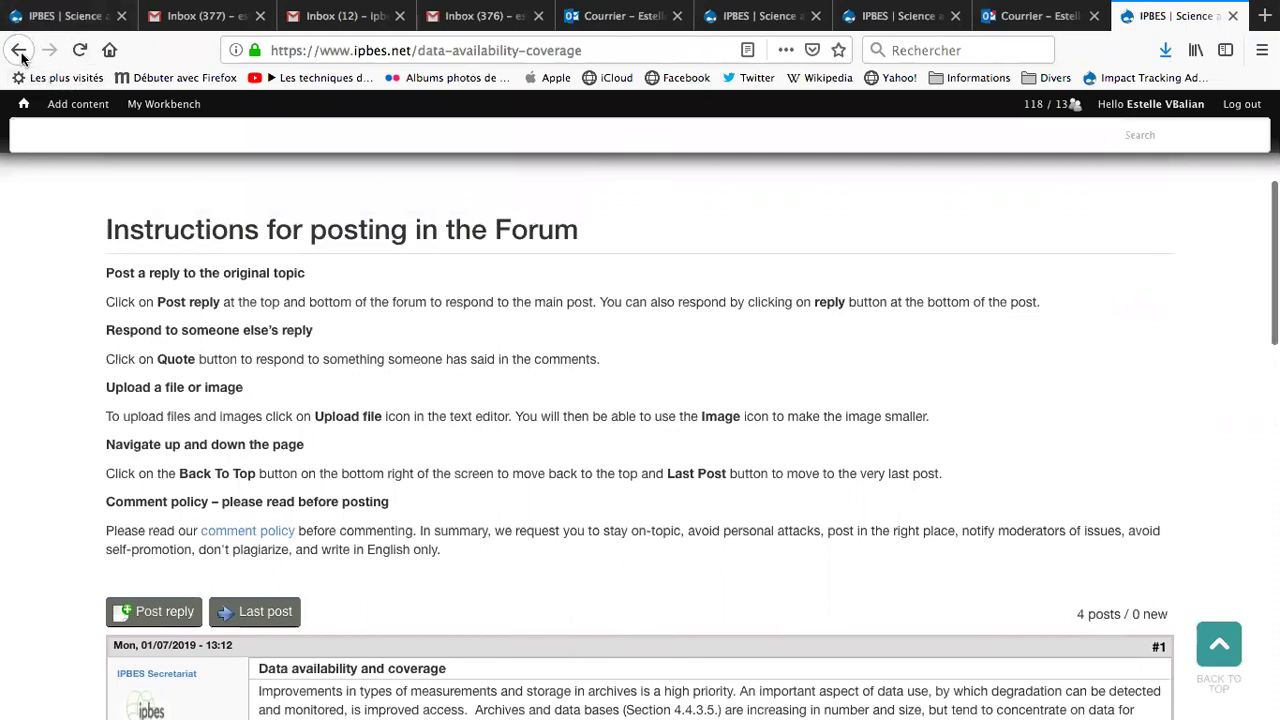
# - Leave the Data availability and coverage topic and go up to the Week 1 forum areas of discussion page
pyautogui.click(20, 52)
pyautogui.click(20, 52)
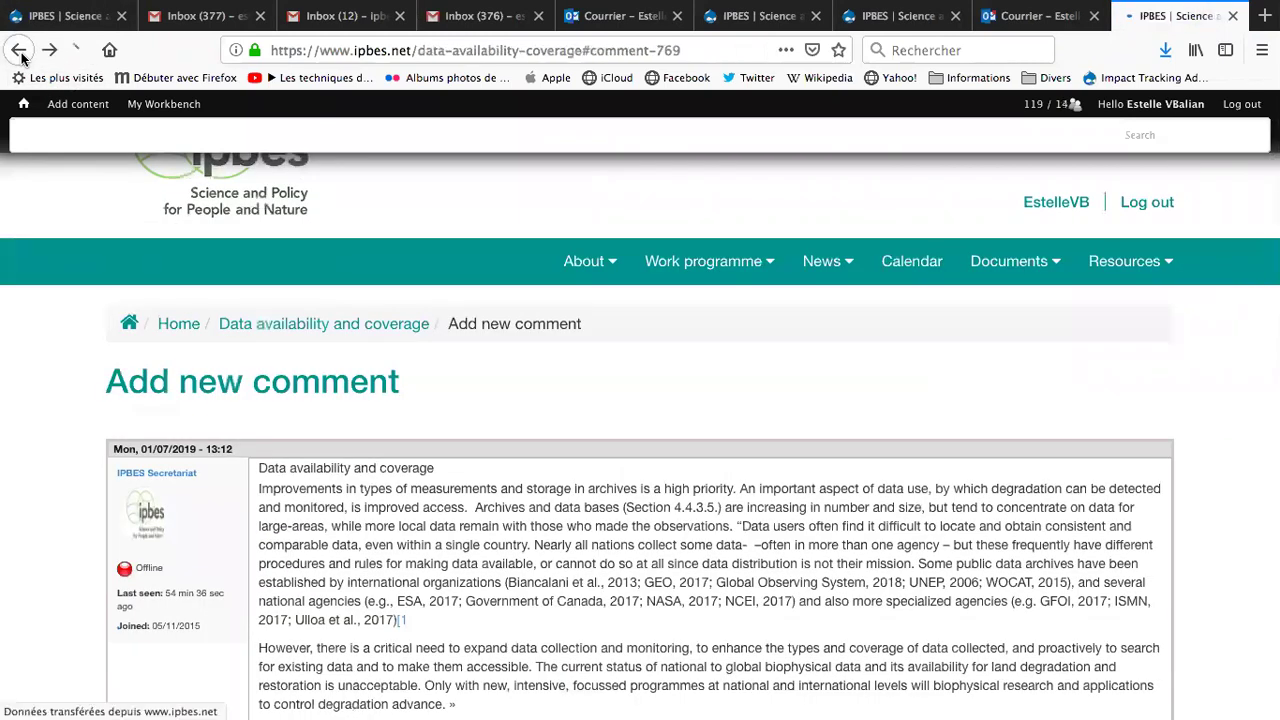
pyautogui.moveTo(1272, 474); pyautogui.dragTo(1272, 190)
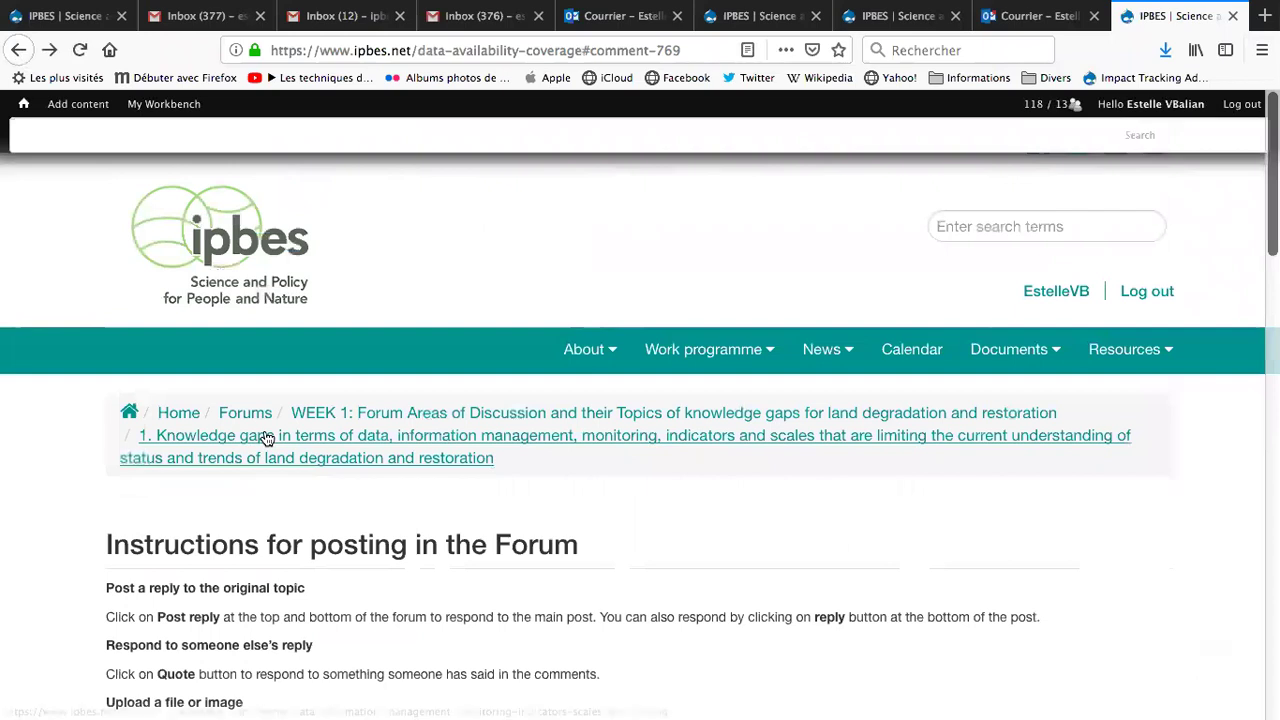
pyautogui.click(328, 414)
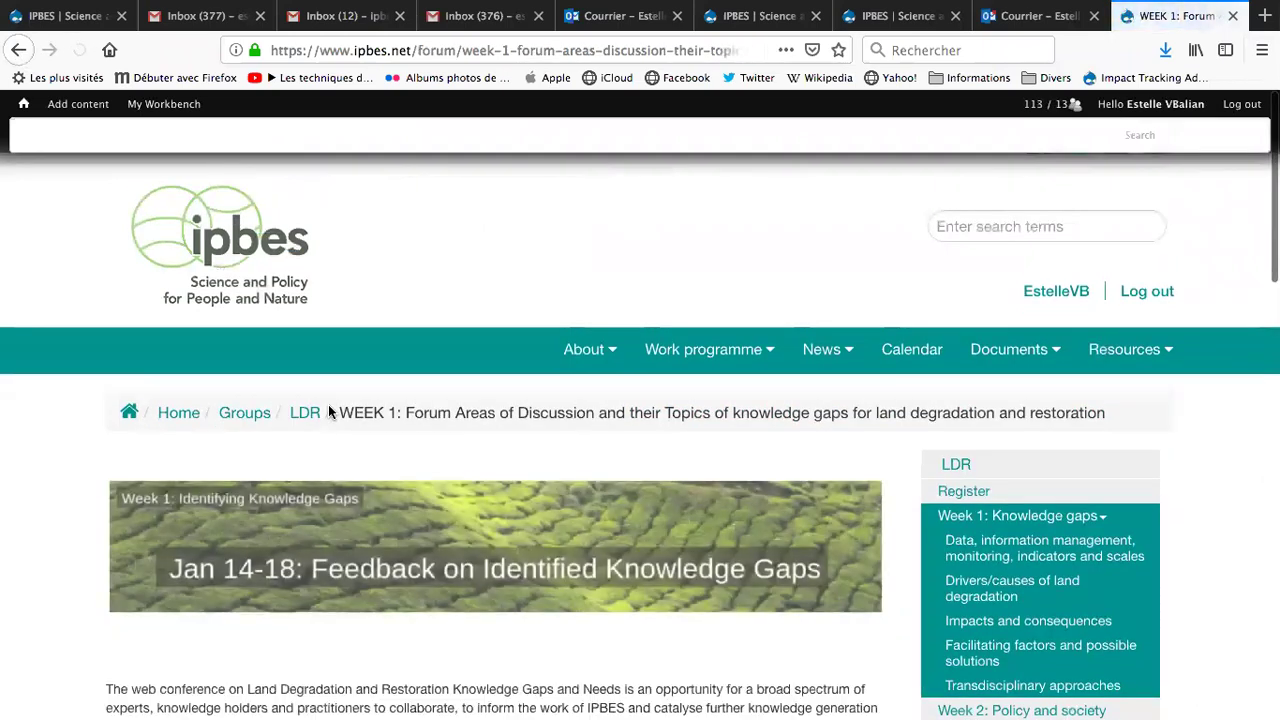
# - Open the forum "2. Knowledge gaps related to drivers/causes of land degradation" from the Week 1 forum list
pyautogui.scroll(-2, 328, 404)
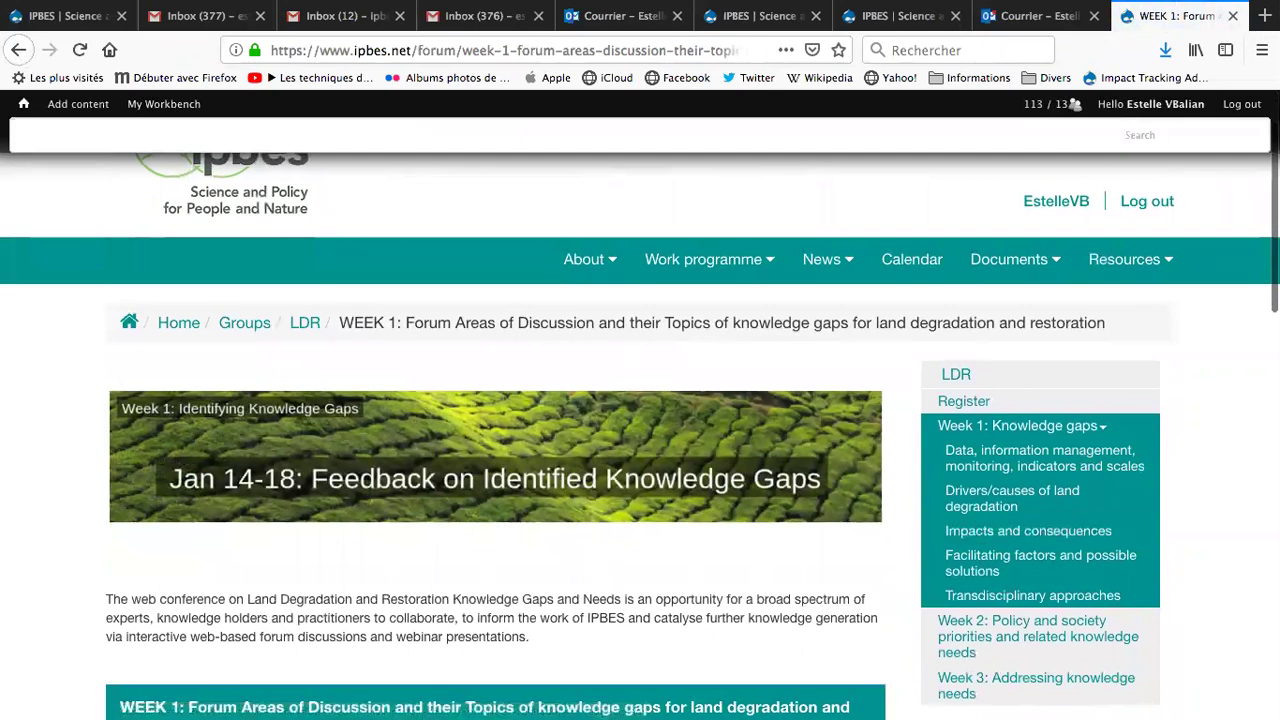
pyautogui.scroll(-10, 640, 420)
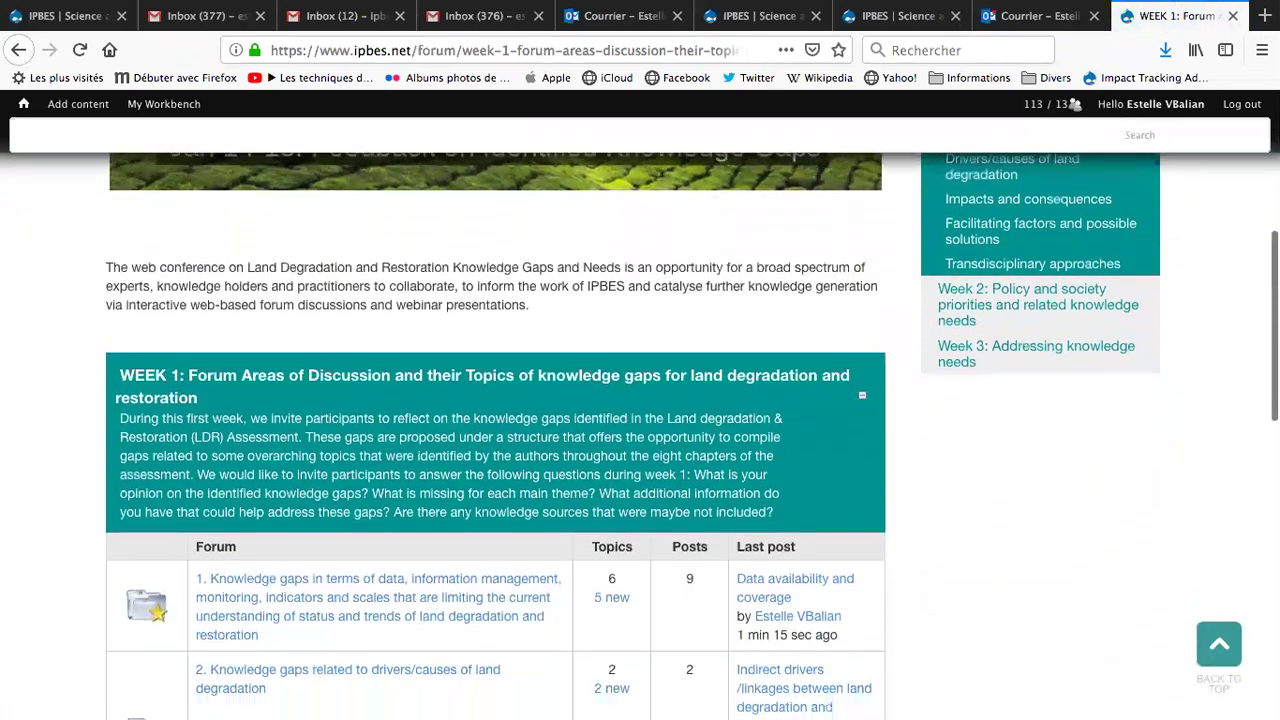
pyautogui.scroll(-4, 392, 372)
pyautogui.click(388, 374)
# - Open the topic on indirect drivers/linkages between land degradation and restoration and distant processes, and read its original post
pyautogui.scroll(-3, 388, 374)
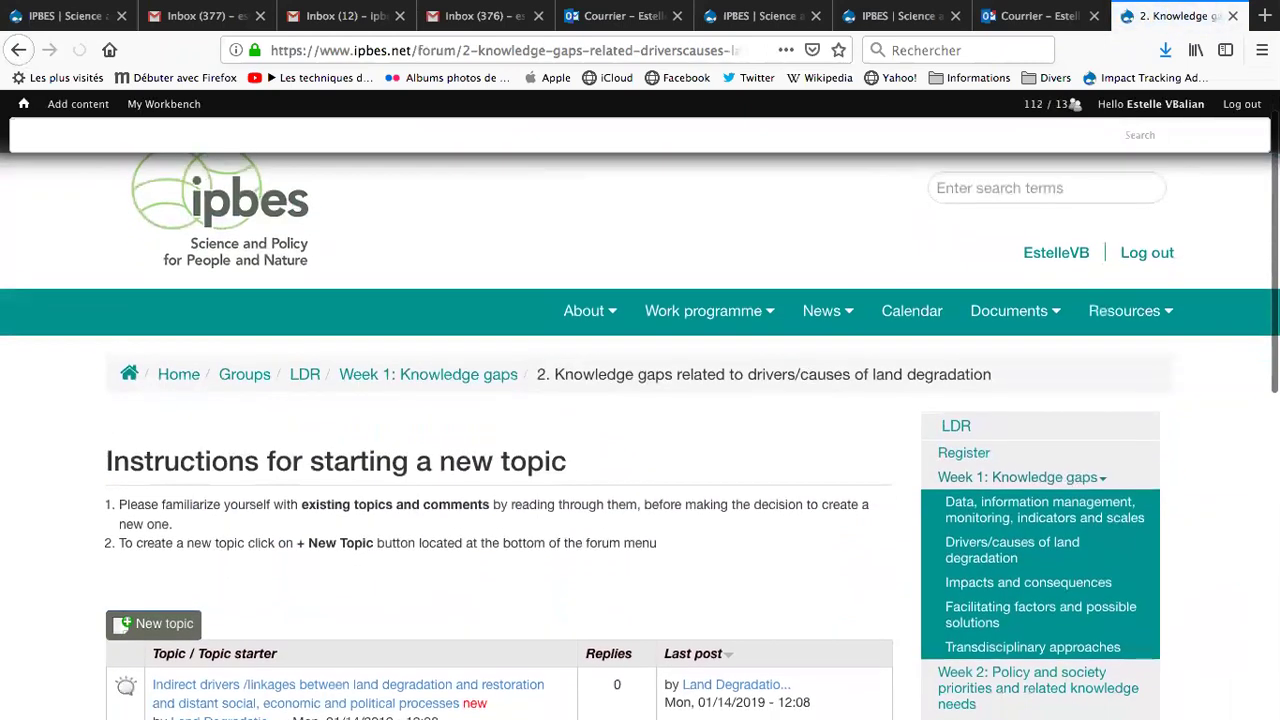
pyautogui.scroll(-5, 300, 400)
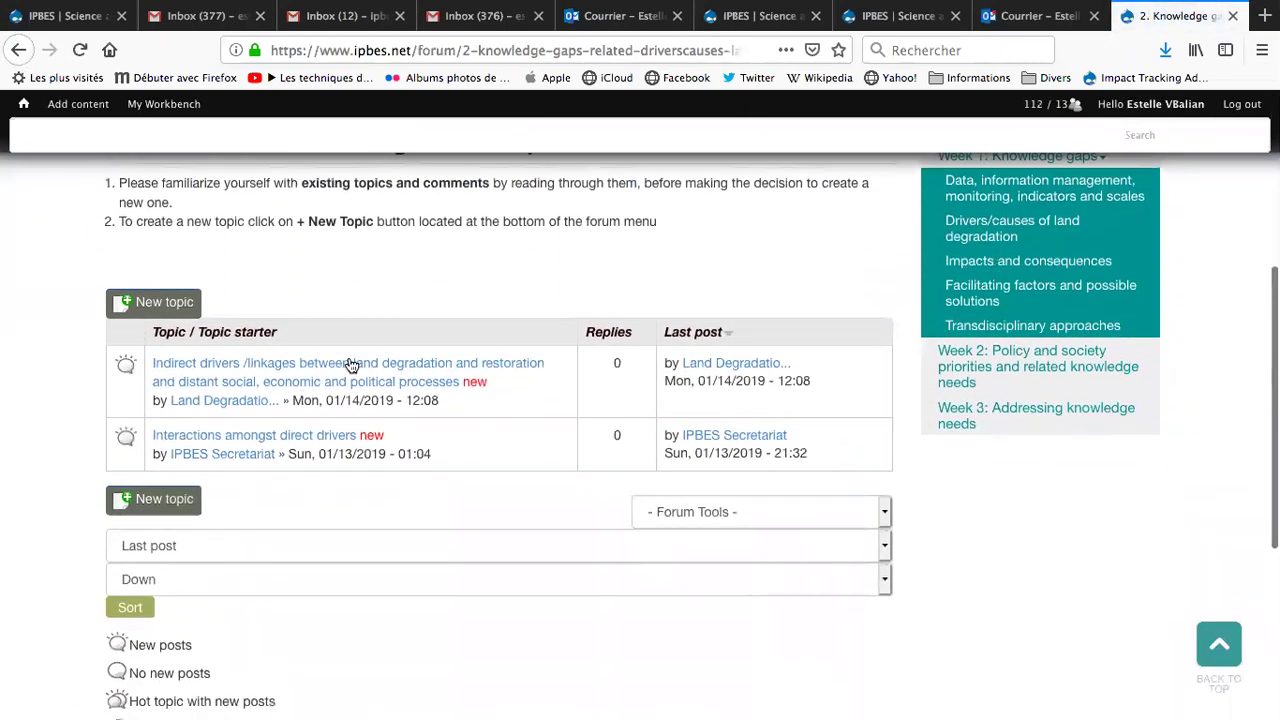
pyautogui.click(350, 366)
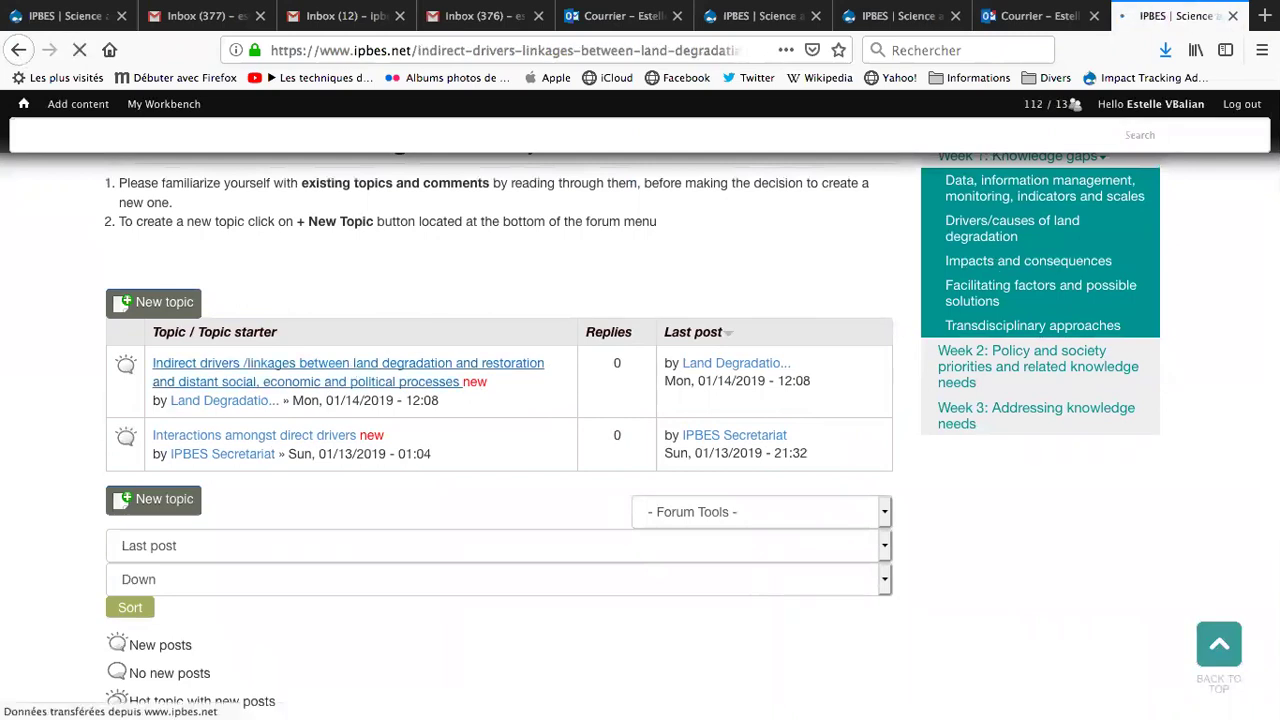
pyautogui.scroll(-2, 350, 368)
pyautogui.scroll(-10, 468, 433)
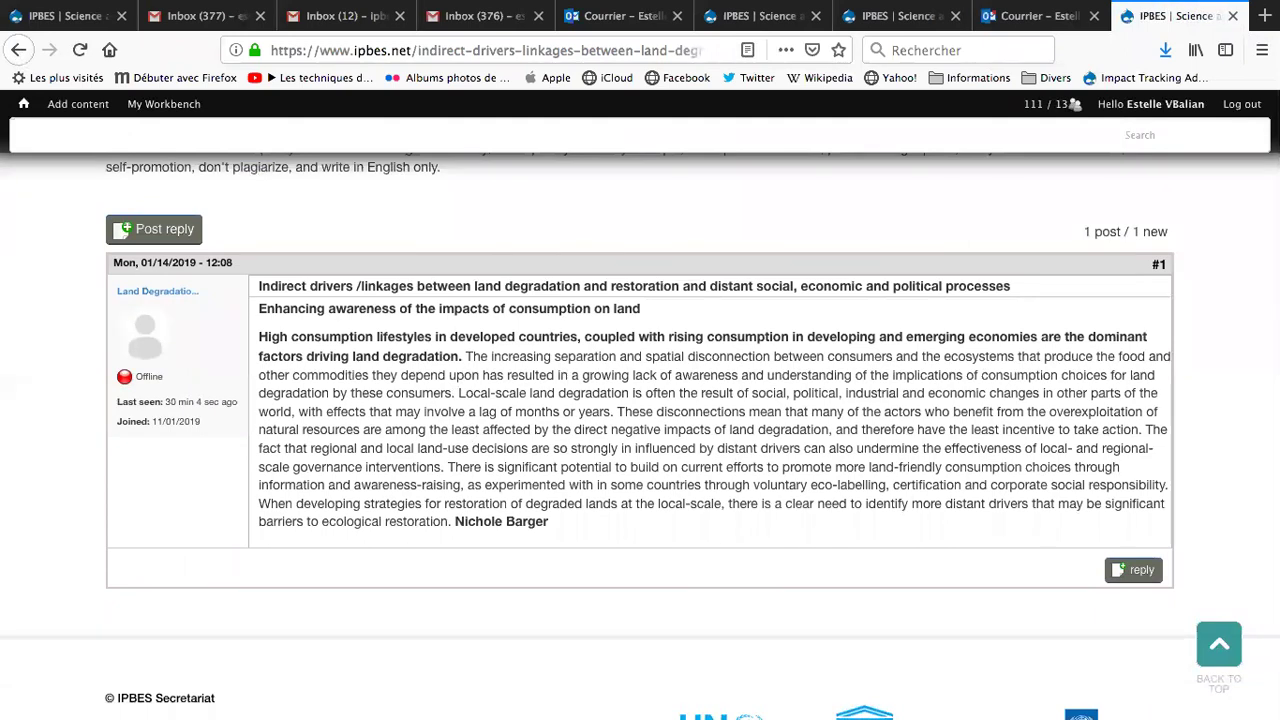
# - Go from the topic to the main Forums overview and look through the Week 1 knowledge gap forums
pyautogui.scroll(9, 254, 278)
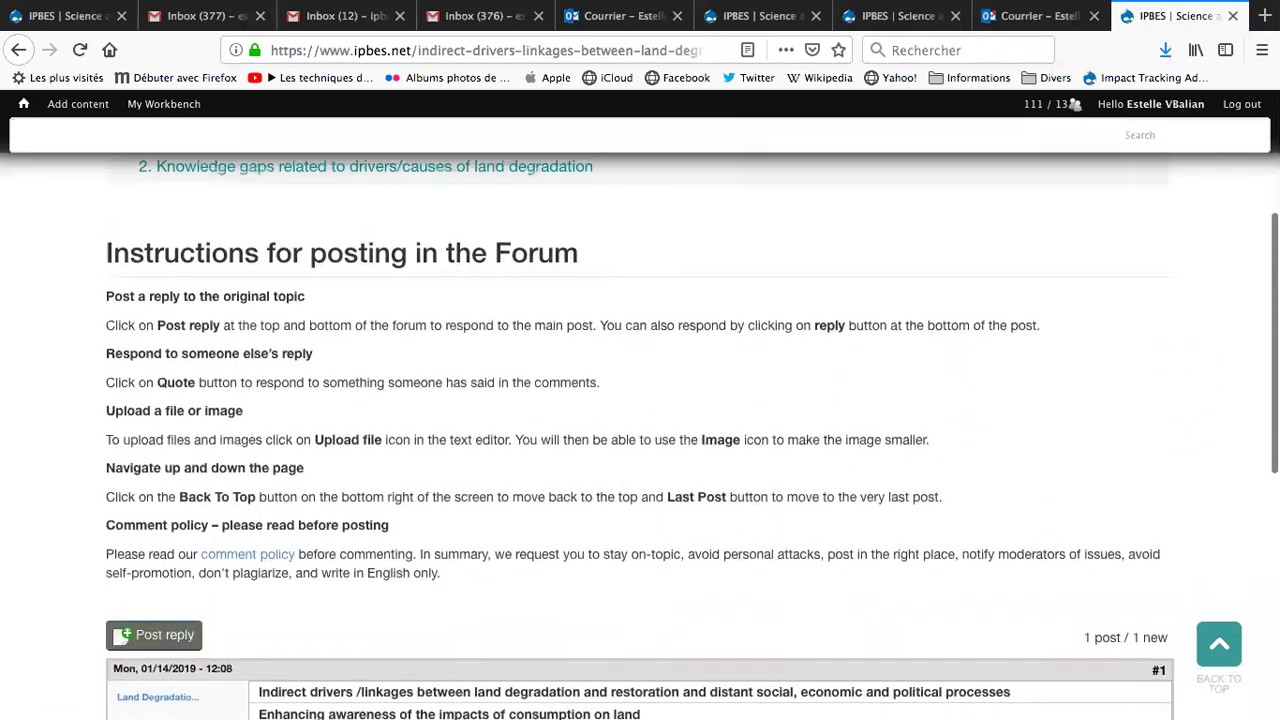
pyautogui.scroll(1, 254, 278)
pyautogui.click(253, 279)
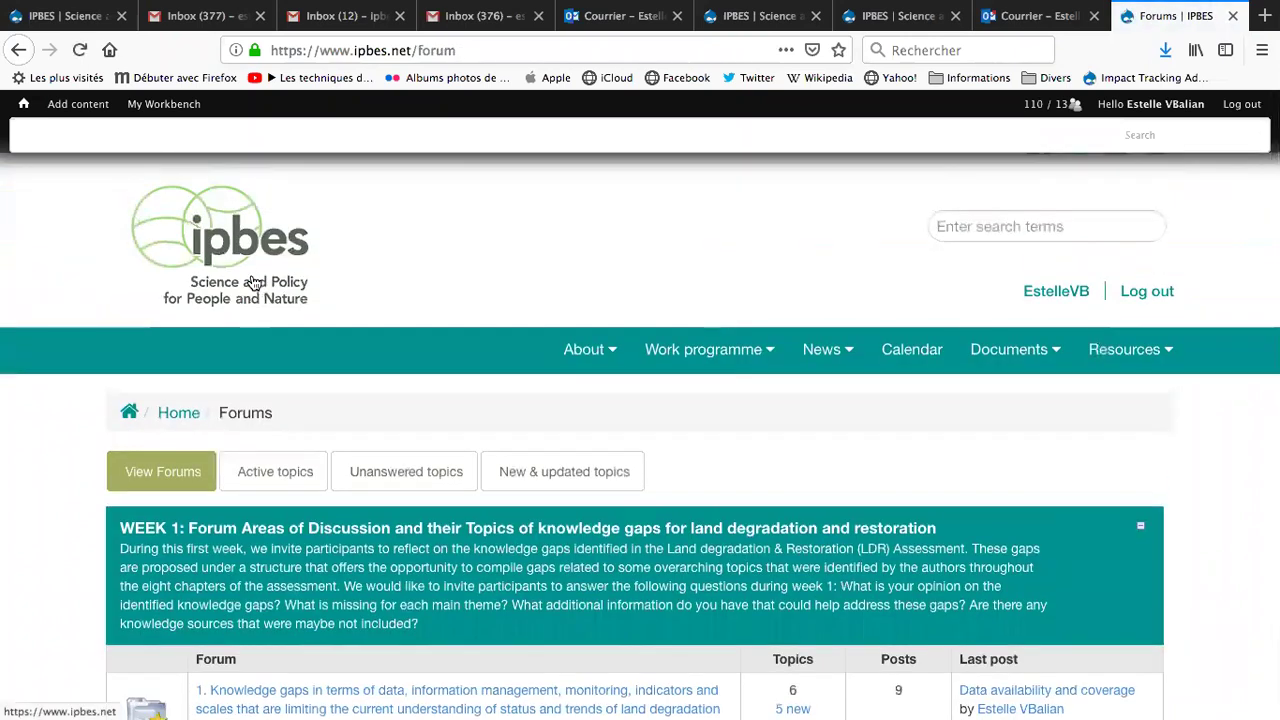
pyautogui.scroll(-5, 254, 283)
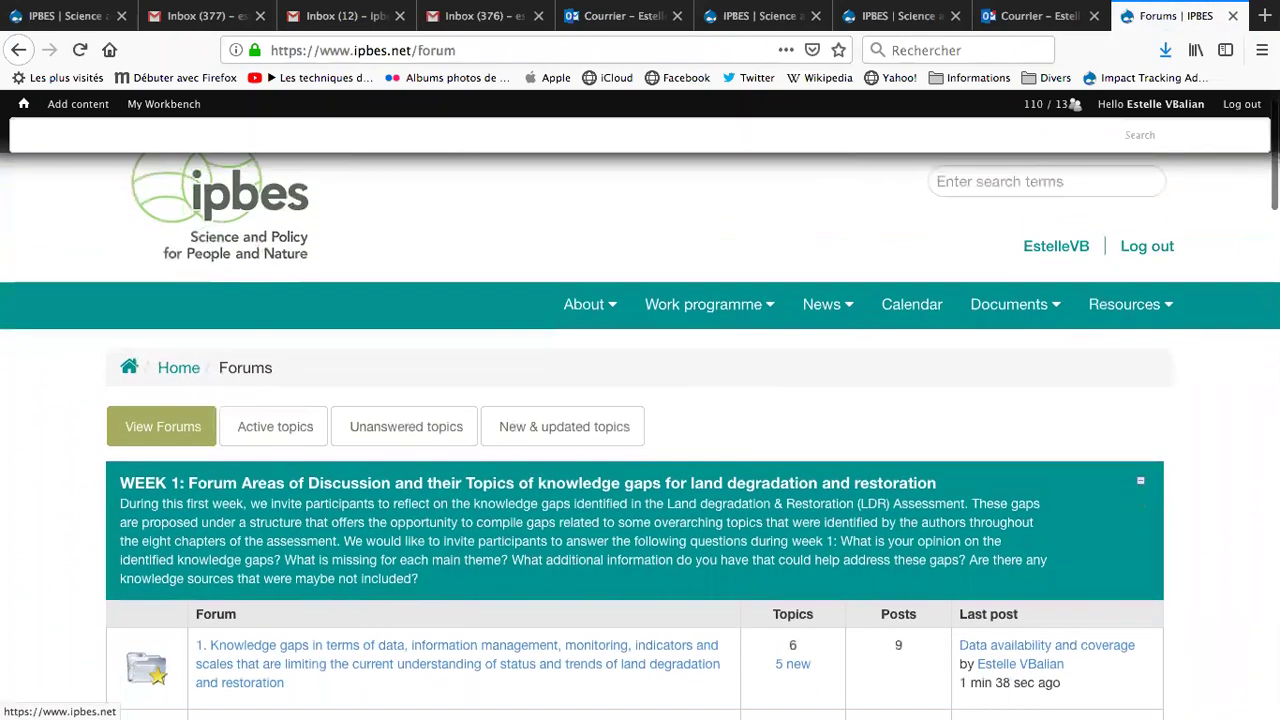
pyautogui.scroll(-2, 254, 283)
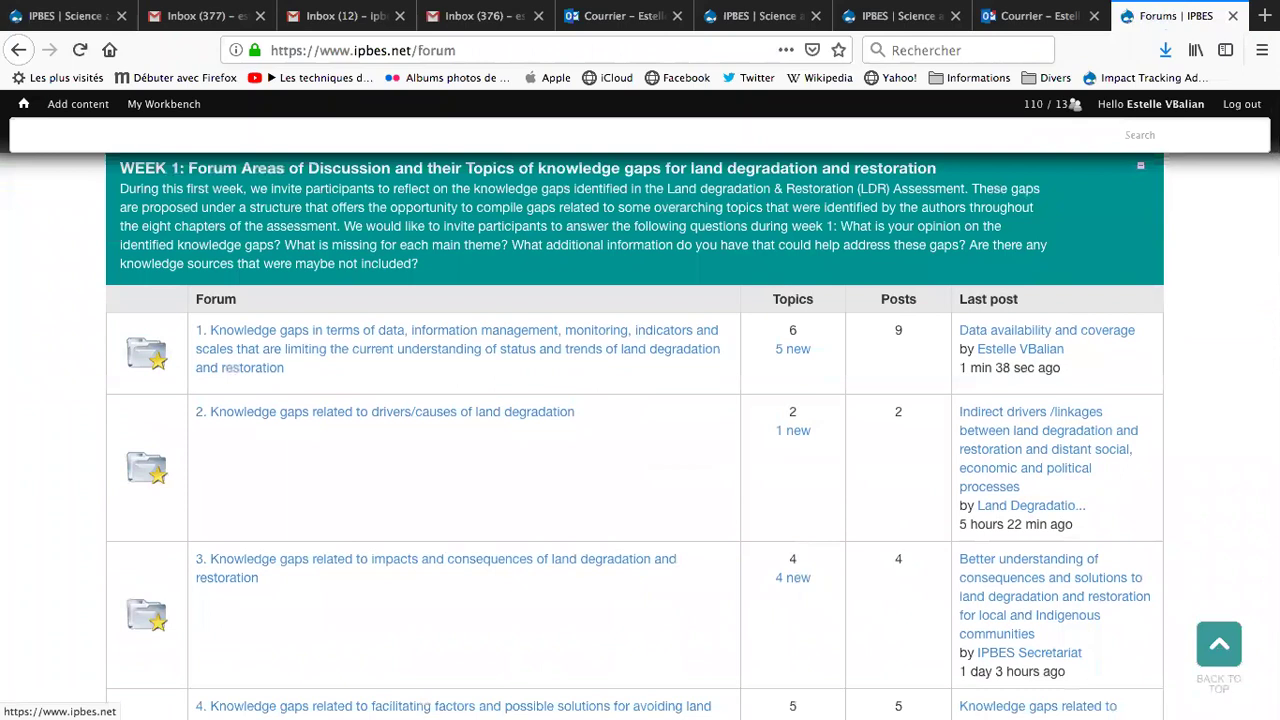